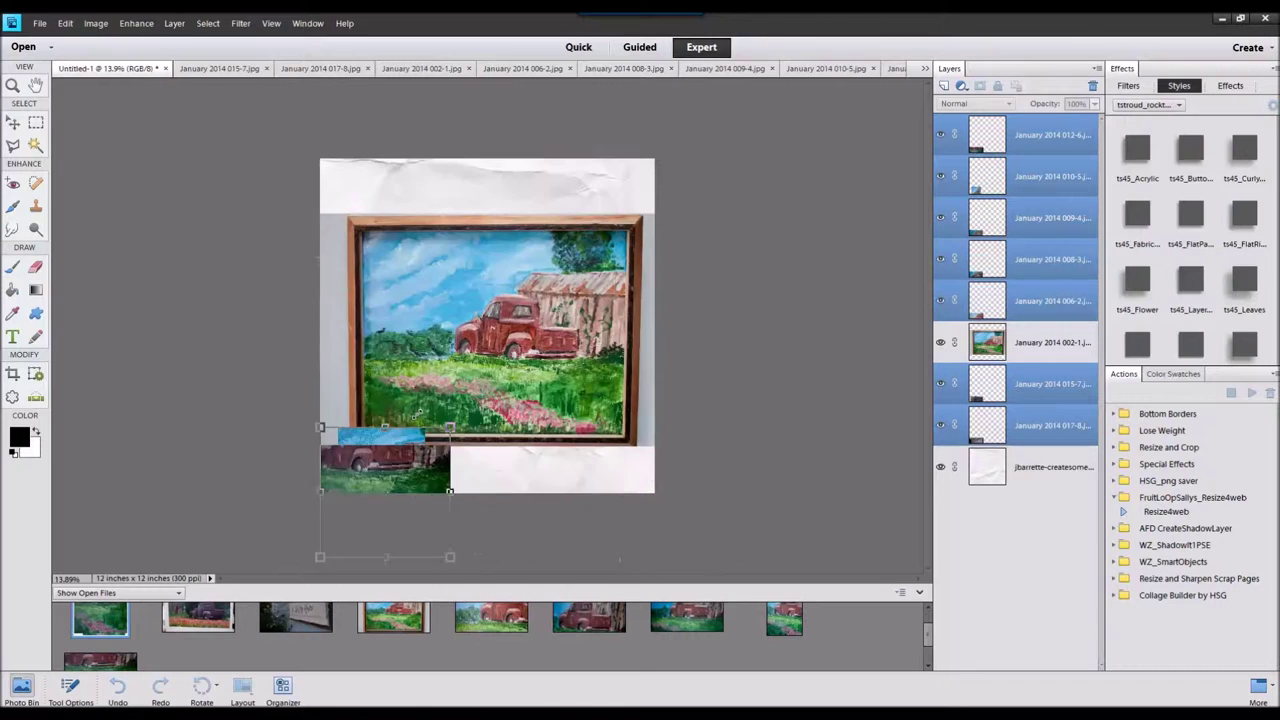
Enlarge the stack of seven selected photos slightly and place it in the lower right of the page
{"action": "left_click_drag", "start_coordinate": [613, 354], "coordinate": [646, 322]}
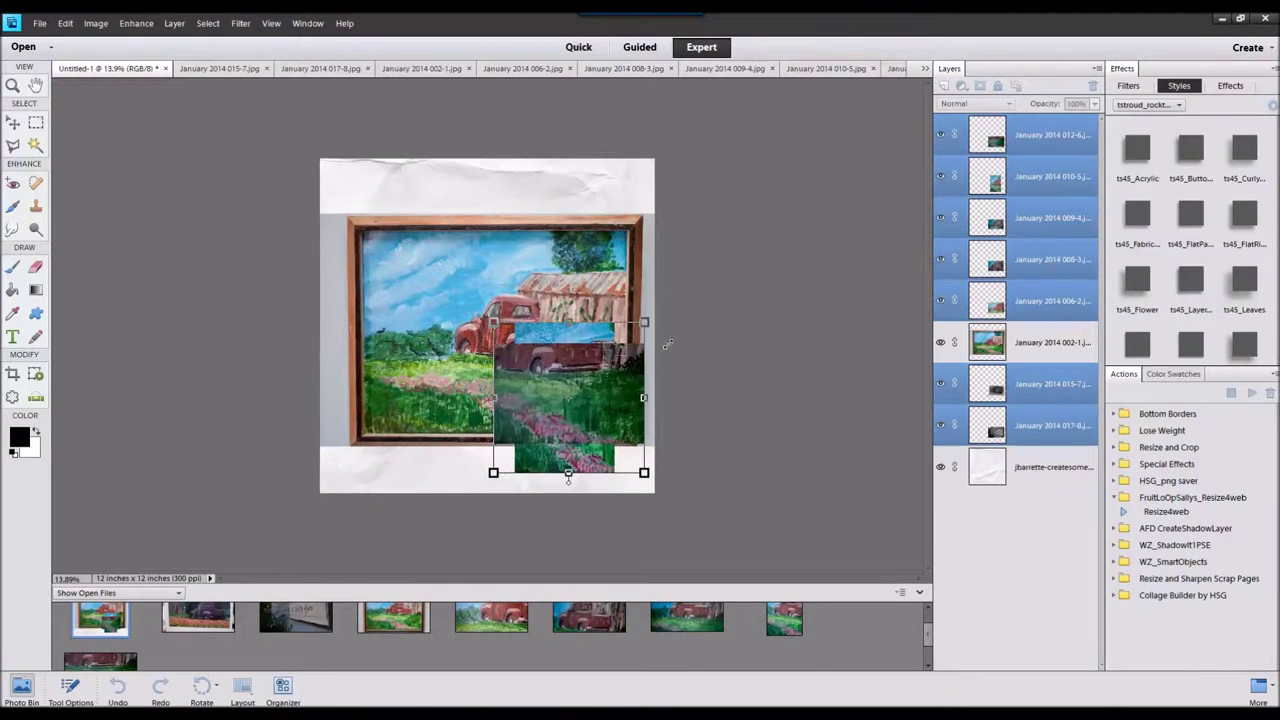
{"action": "left_click_drag", "start_coordinate": [606, 391], "coordinate": [598, 393]}
{"action": "left_click", "coordinate": [588, 484]}
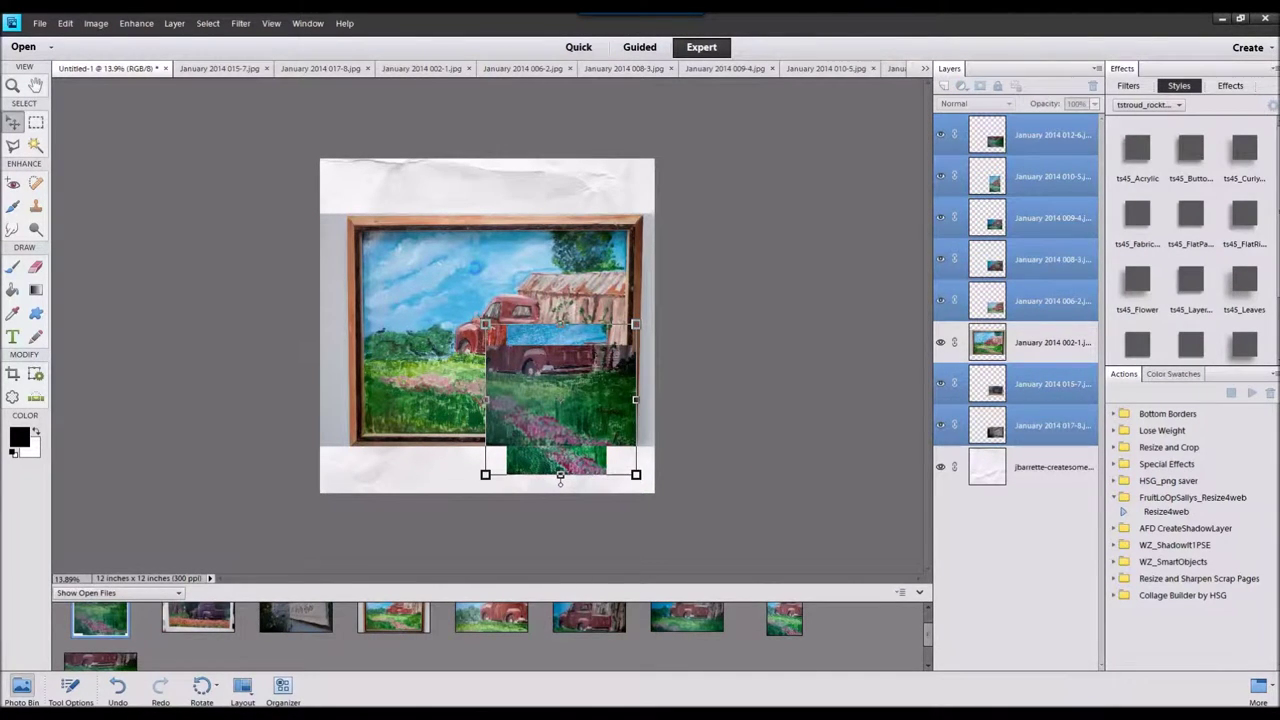
Shrink the framed painting photo, place it in the page's upper half and bring it to the front
{"action": "mouse_move", "coordinate": [601, 235]}
{"action": "left_mouse_down"}
{"action": "mouse_move", "coordinate": [593, 207]}
{"action": "mouse_move", "coordinate": [658, 190]}
{"action": "mouse_move", "coordinate": [491, 286]}
{"action": "left_mouse_up"}
{"action": "left_click_drag", "start_coordinate": [461, 359], "coordinate": [516, 254]}
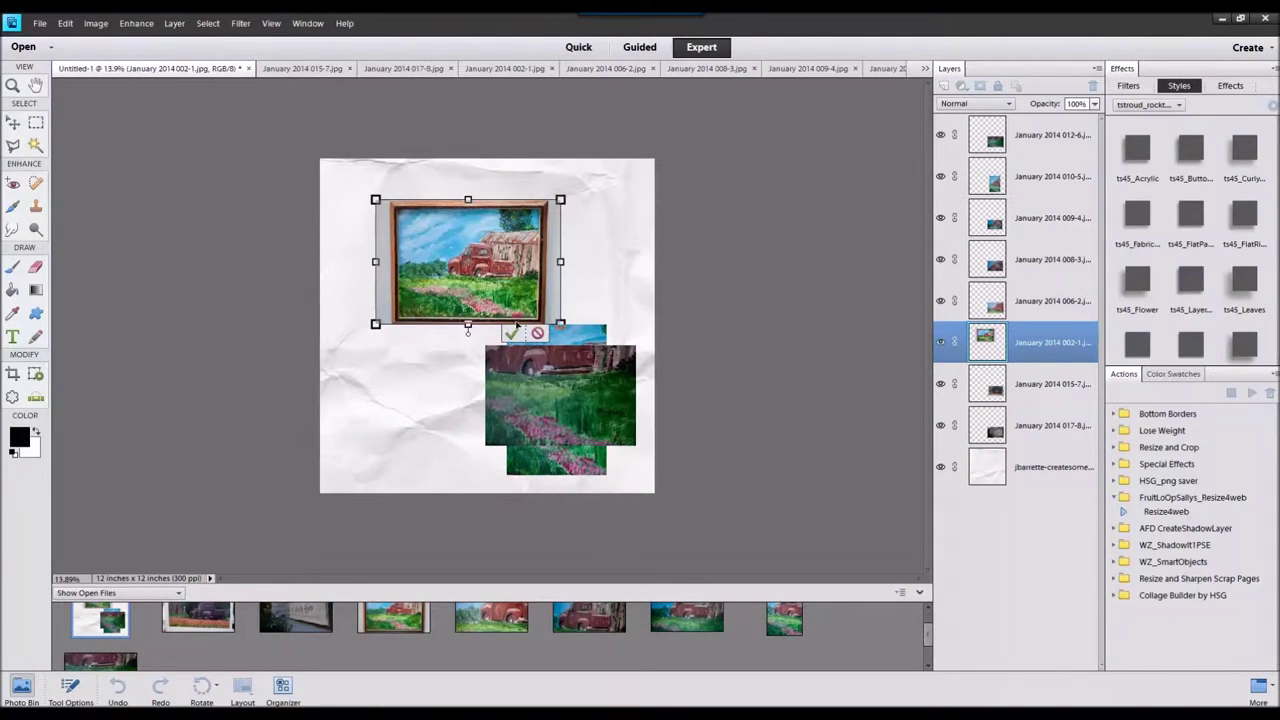
{"action": "left_click", "coordinate": [512, 333]}
{"action": "right_click", "coordinate": [492, 266]}
{"action": "left_click", "coordinate": [531, 335]}
Straighten the framed painting with a slight rotation and delete the thin strip of photo above its frame
{"action": "scroll", "coordinate": [480, 302], "scroll_direction": "up", "scroll_amount": 6}
{"action": "mouse_move", "coordinate": [468, 245]}
{"action": "left_mouse_down"}
{"action": "mouse_move", "coordinate": [462, 311]}
{"action": "mouse_move", "coordinate": [464, 287]}
{"action": "left_mouse_up"}
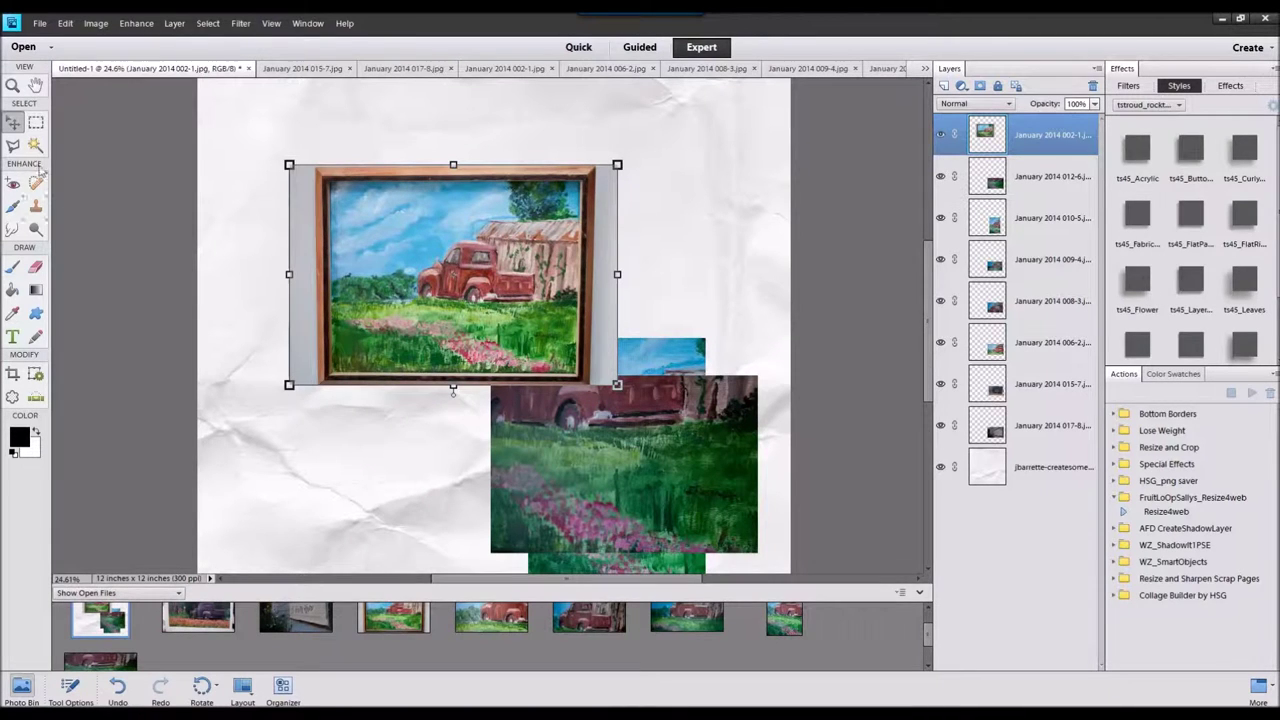
{"action": "left_click_drag", "start_coordinate": [621, 164], "coordinate": [620, 167]}
{"action": "left_click", "coordinate": [568, 395]}
{"action": "key", "text": "m"}
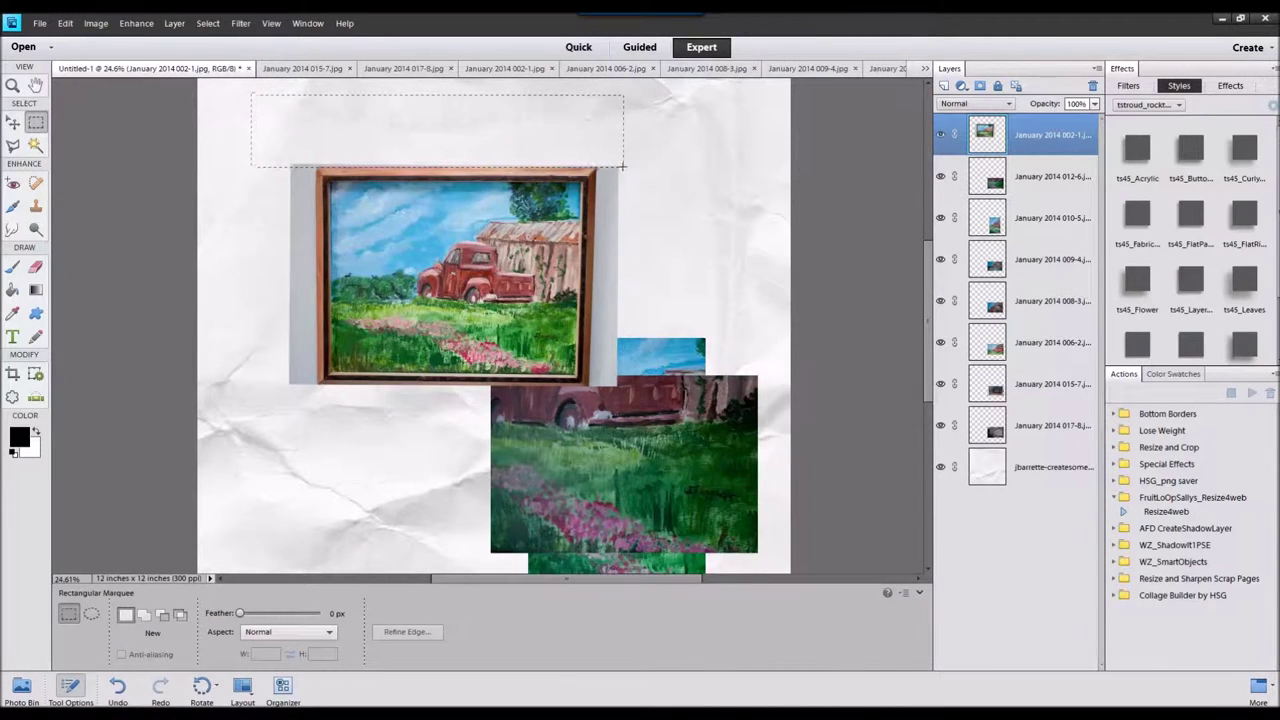
{"action": "left_click", "coordinate": [480, 207]}
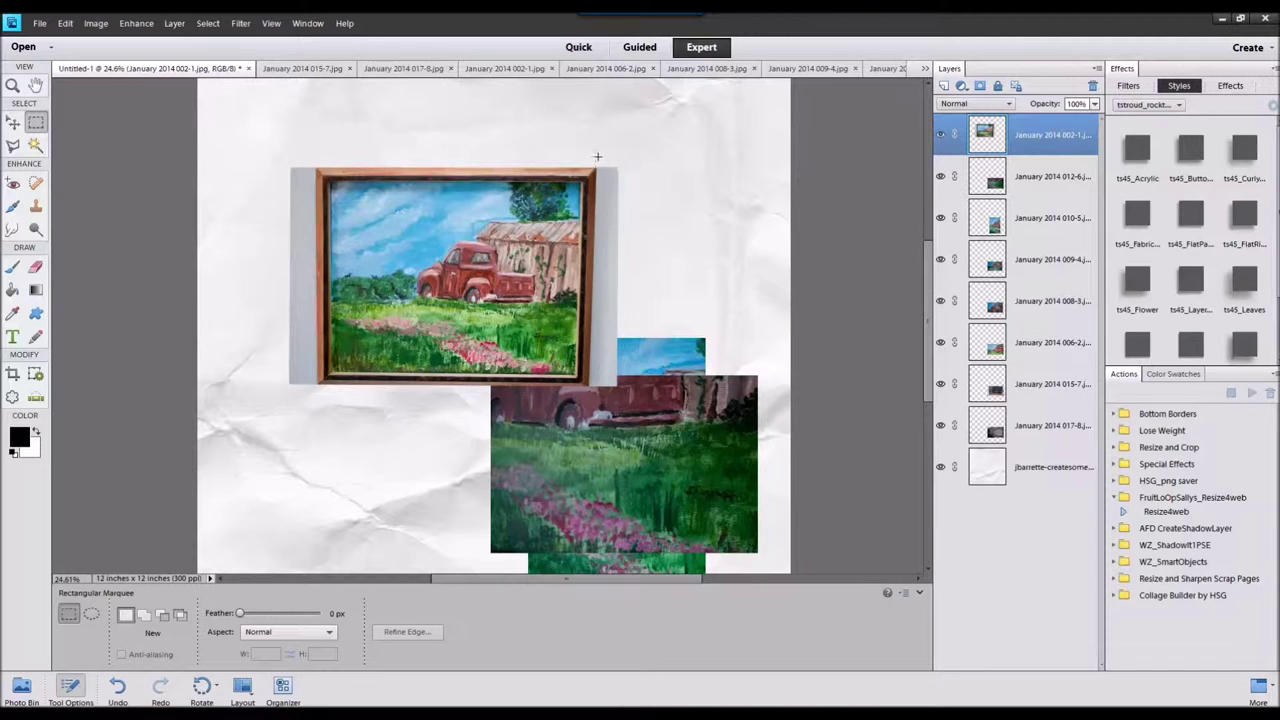
{"action": "left_click_drag", "start_coordinate": [673, 372], "coordinate": [689, 395]}
{"action": "left_click", "coordinate": [12, 122]}
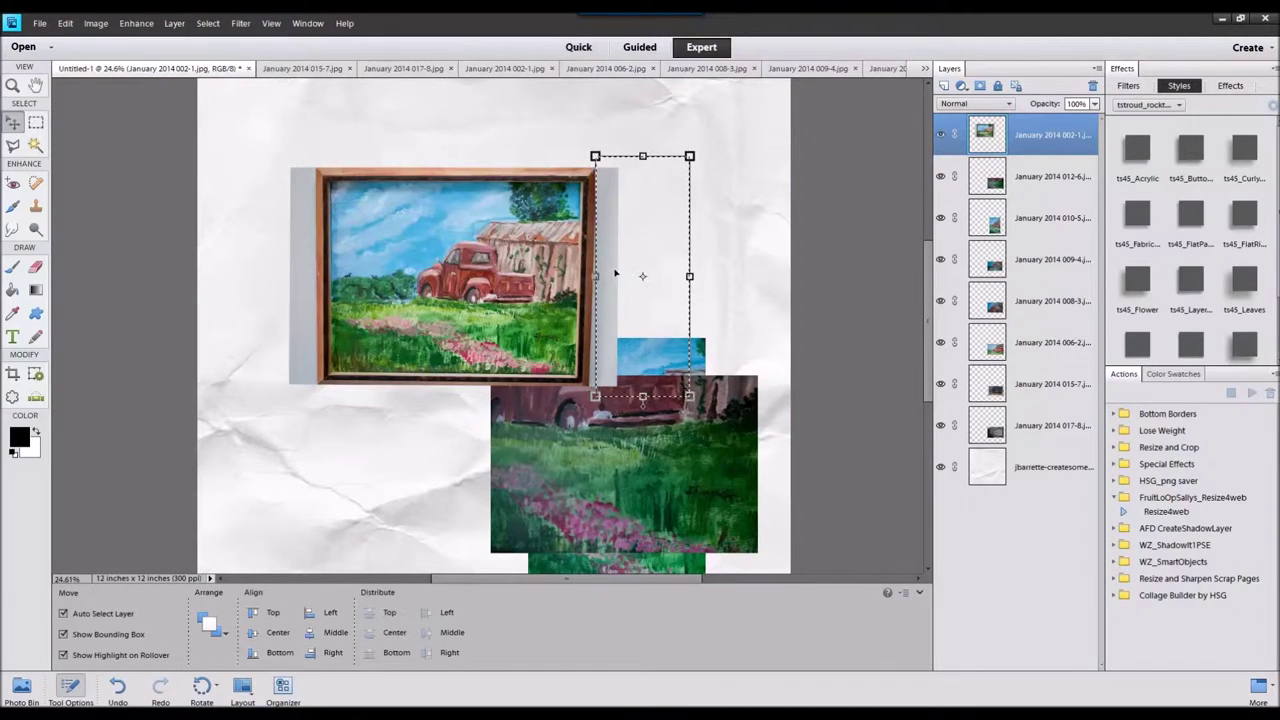
{"action": "left_click_drag", "start_coordinate": [619, 280], "coordinate": [657, 280]}
{"action": "left_click", "coordinate": [65, 23]}
{"action": "left_click", "coordinate": [67, 38]}
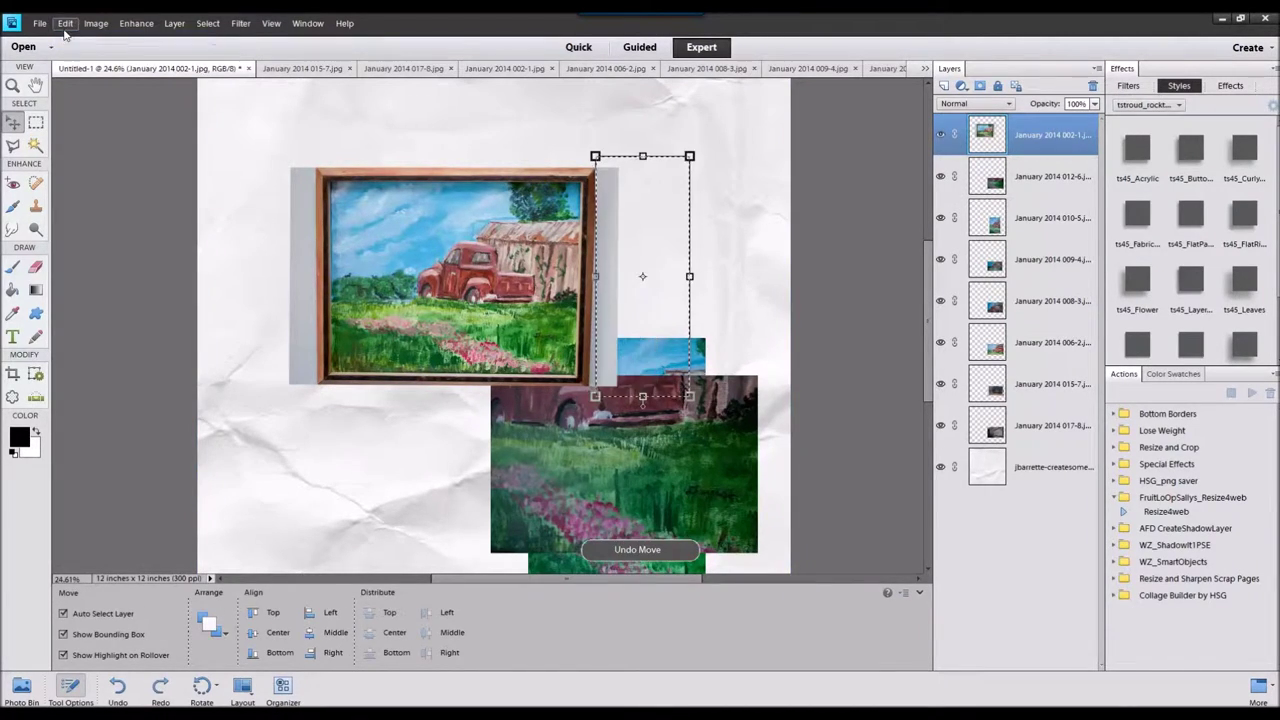
{"action": "key", "text": "ctrl+d"}
Cut away the grey wall on the right and left sides of the frame using Polygonal Lasso selections
{"action": "key", "text": "l"}
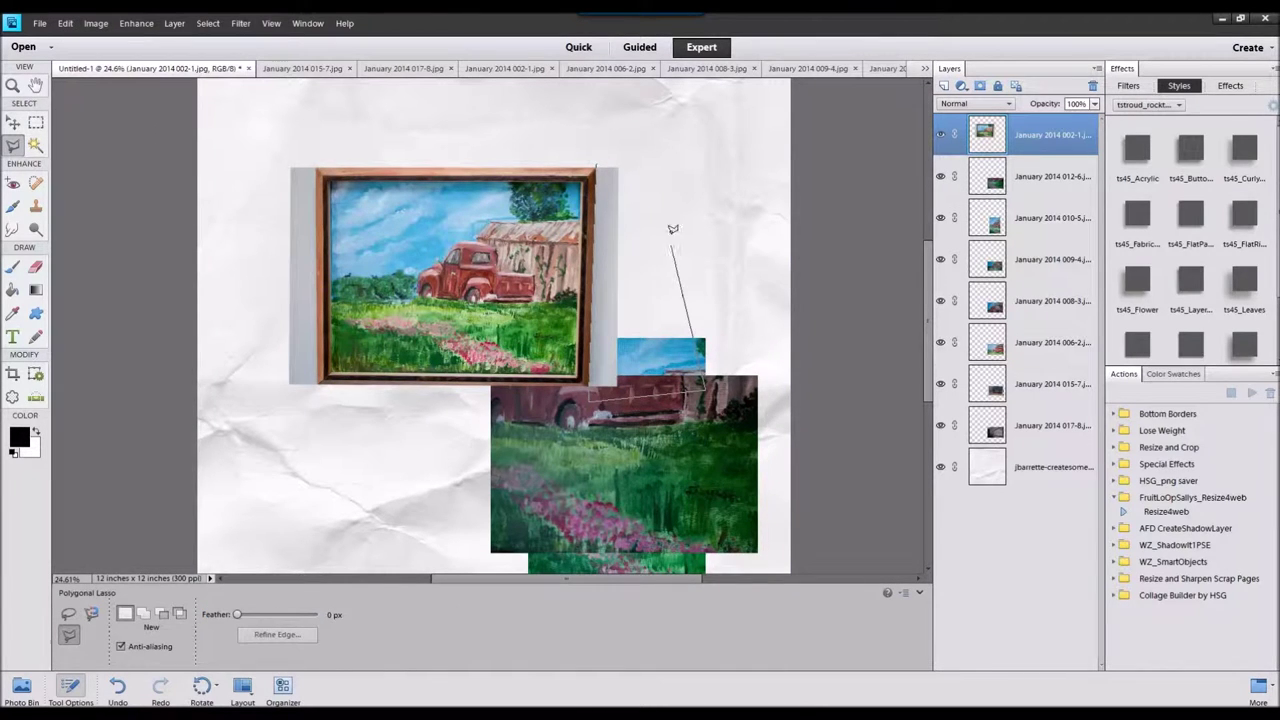
{"action": "left_click", "coordinate": [599, 158]}
{"action": "key", "text": "Delete"}
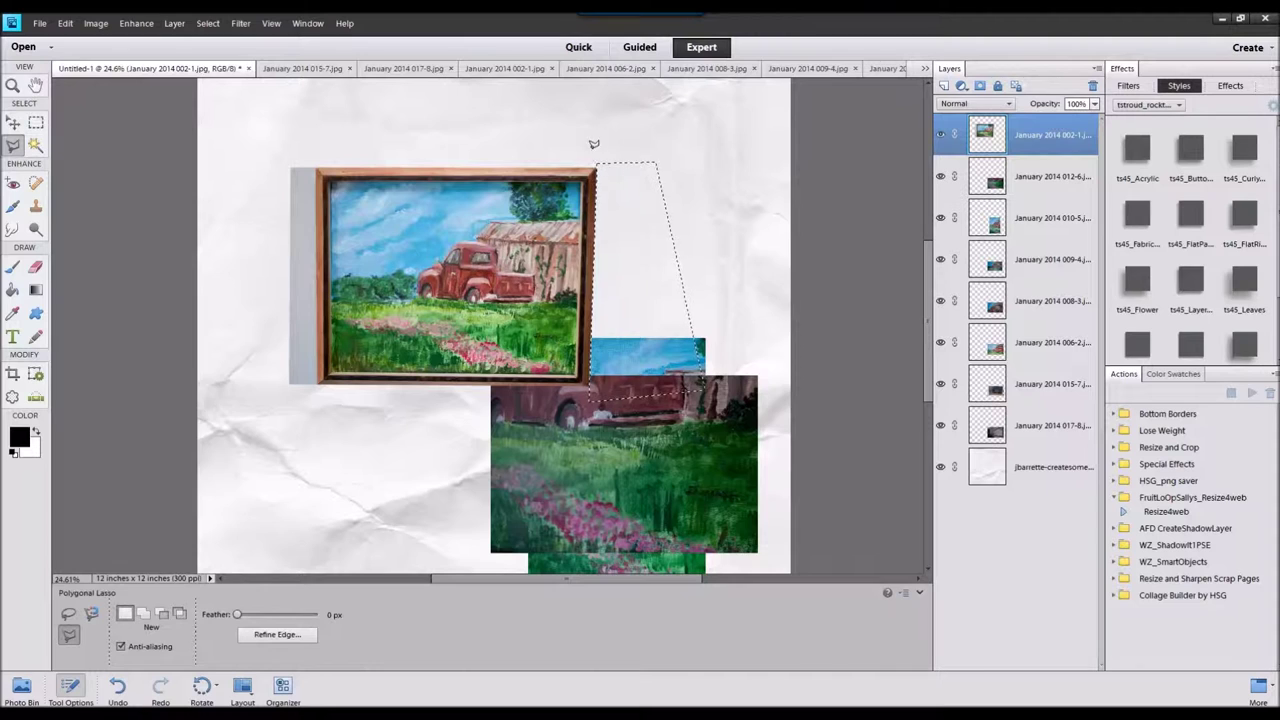
{"action": "key", "text": "ctrl+d"}
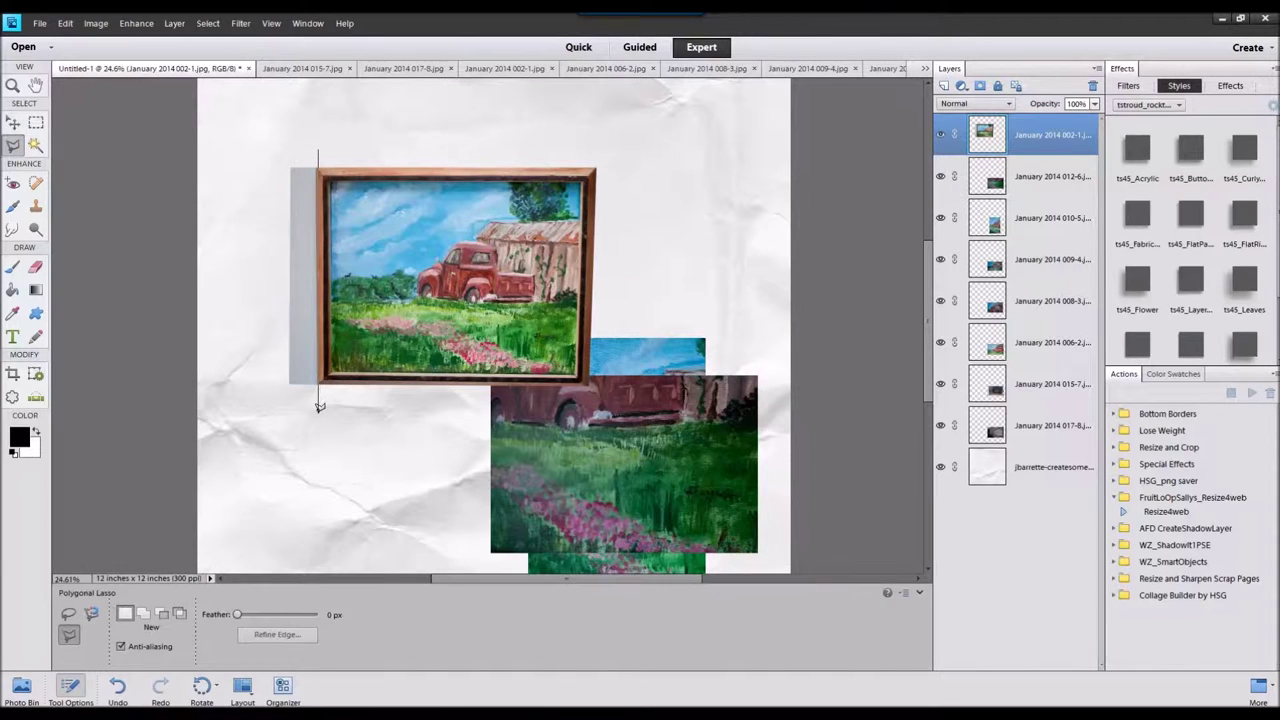
{"action": "left_click", "coordinate": [314, 148]}
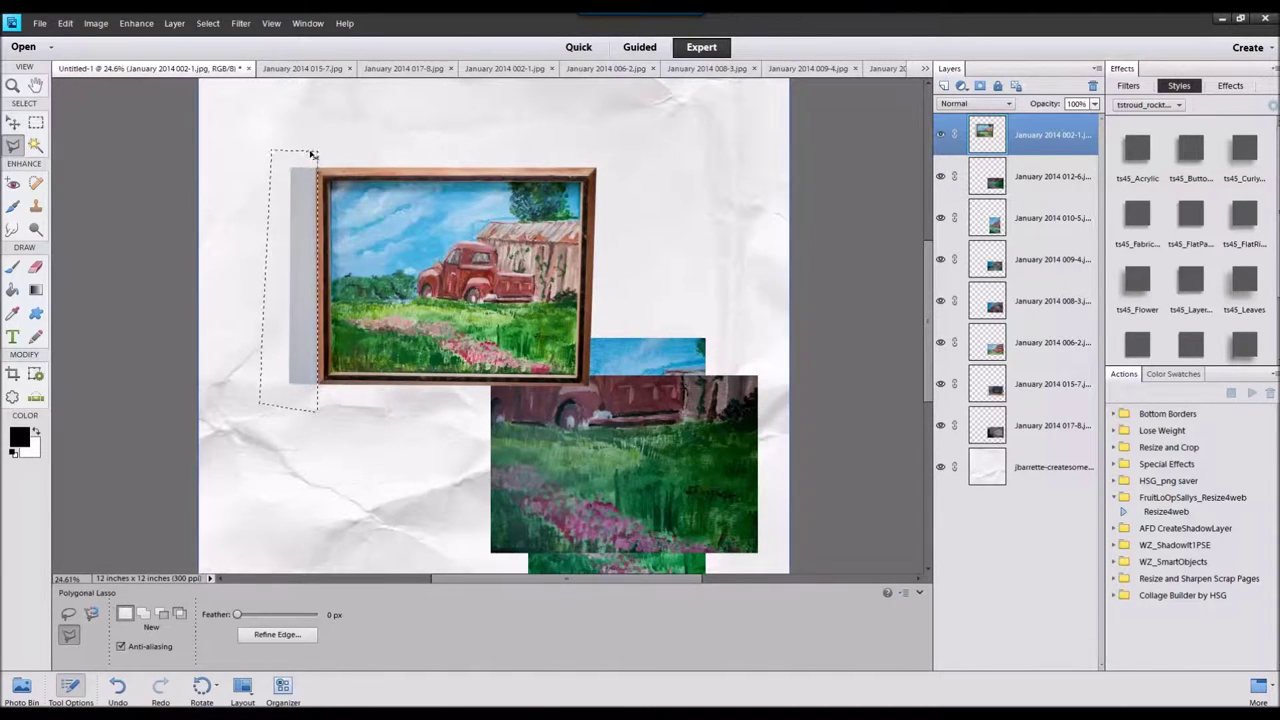
{"action": "key", "text": "Delete"}
{"action": "key", "text": "ctrl+d"}
Apply the ts45_Leaves shadow style to the framed painting and settle it in the upper right of the page
{"action": "left_click", "coordinate": [13, 122]}
{"action": "mouse_move", "coordinate": [488, 222]}
{"action": "left_mouse_down"}
{"action": "mouse_move", "coordinate": [436, 185]}
{"action": "mouse_move", "coordinate": [447, 173]}
{"action": "left_mouse_up"}
{"action": "scroll", "coordinate": [436, 184], "scroll_direction": "down", "scroll_amount": 3}
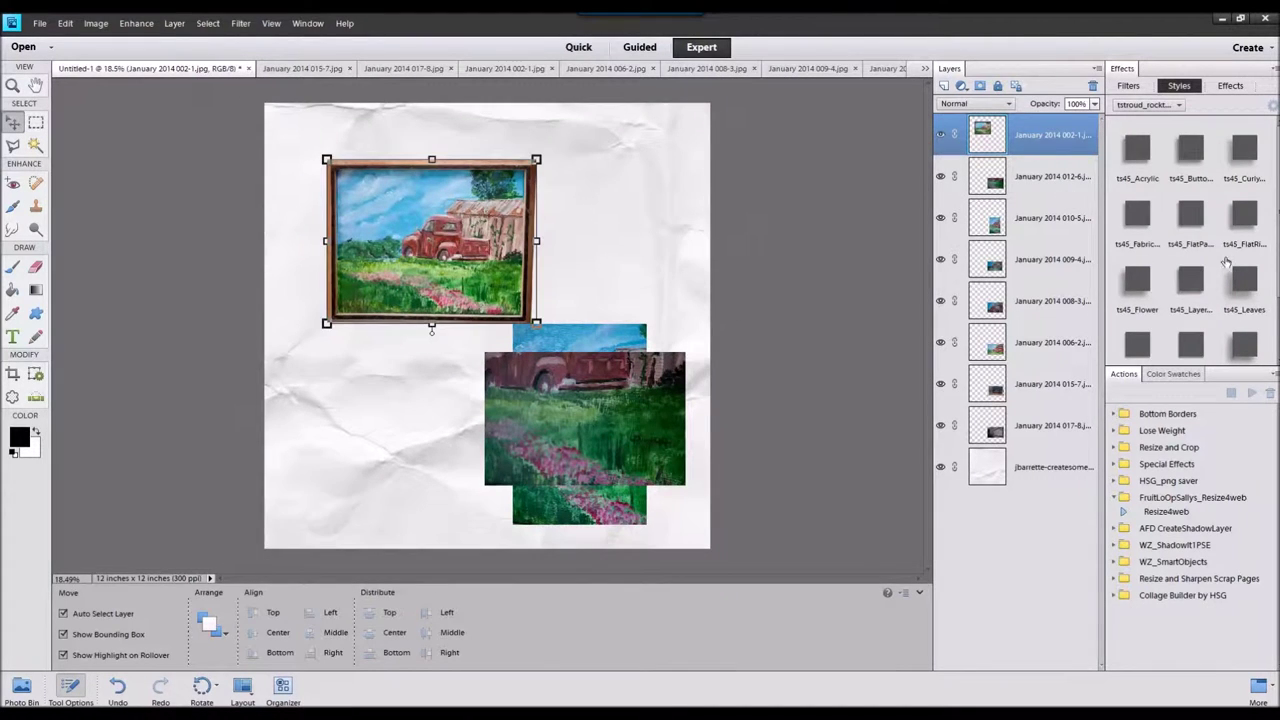
{"action": "left_click", "coordinate": [1200, 229]}
{"action": "left_click", "coordinate": [1243, 283]}
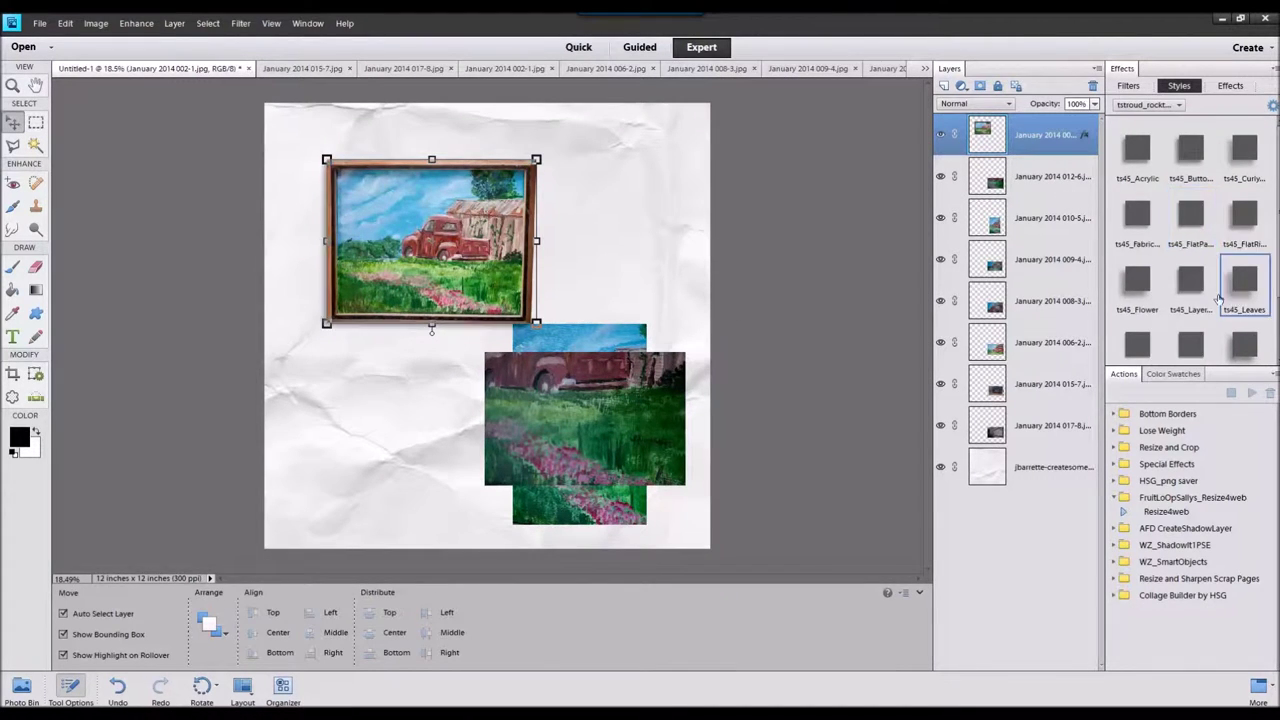
{"action": "left_click_drag", "start_coordinate": [647, 159], "coordinate": [643, 160]}
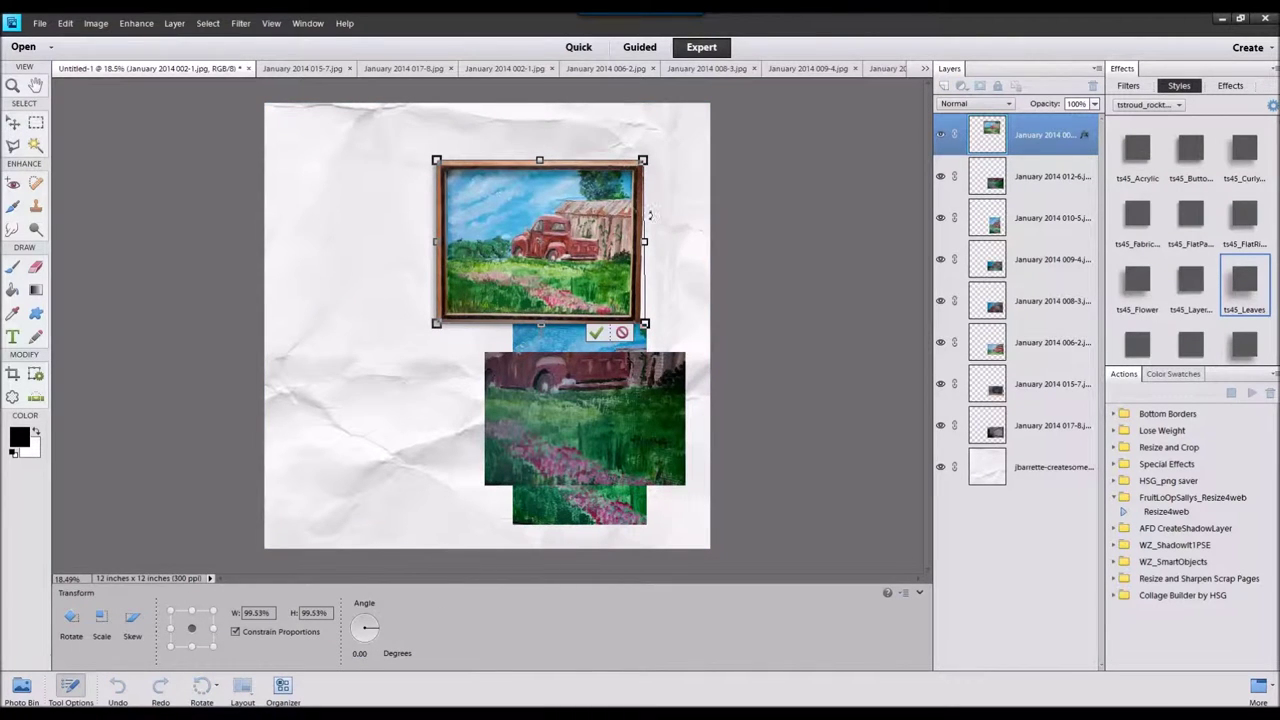
{"action": "left_click", "coordinate": [597, 332]}
Apply the White Photo Edge + Shadow style to the seven stacked photo layers
{"action": "left_click", "coordinate": [633, 416]}
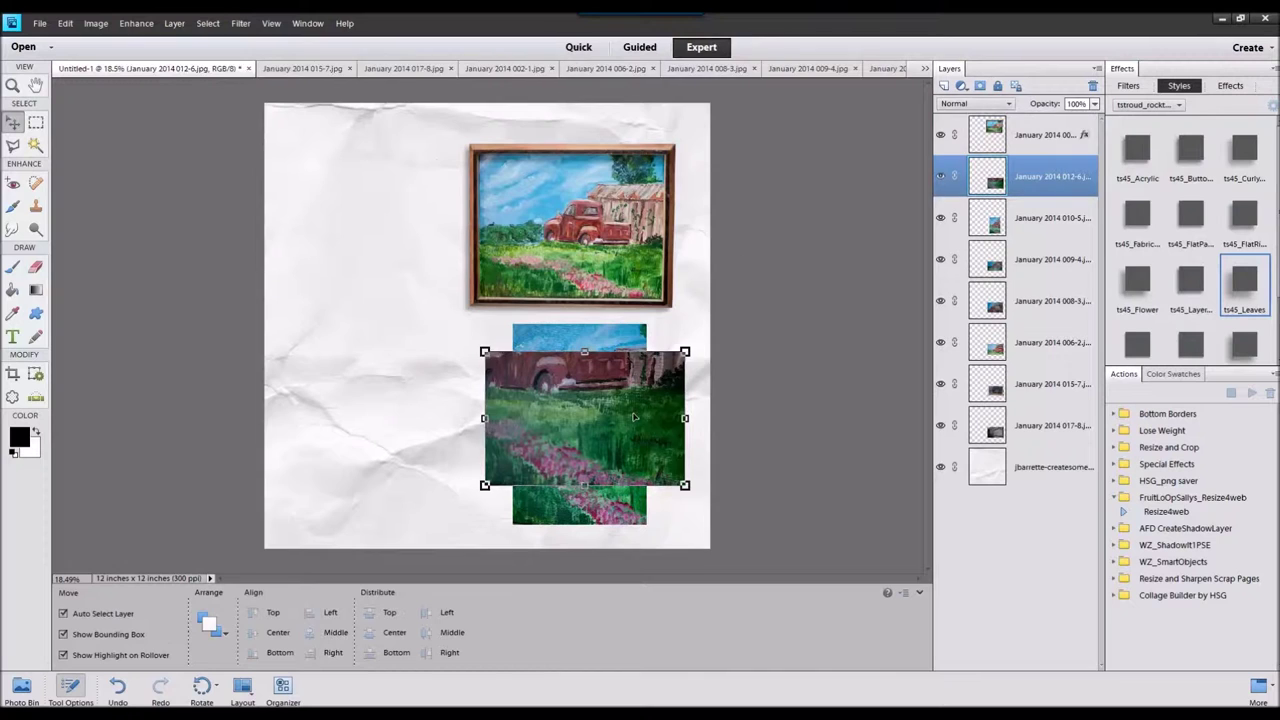
{"action": "left_click", "coordinate": [1050, 420], "text": "shift"}
{"action": "left_click", "coordinate": [1150, 104]}
{"action": "left_click", "coordinate": [1140, 392]}
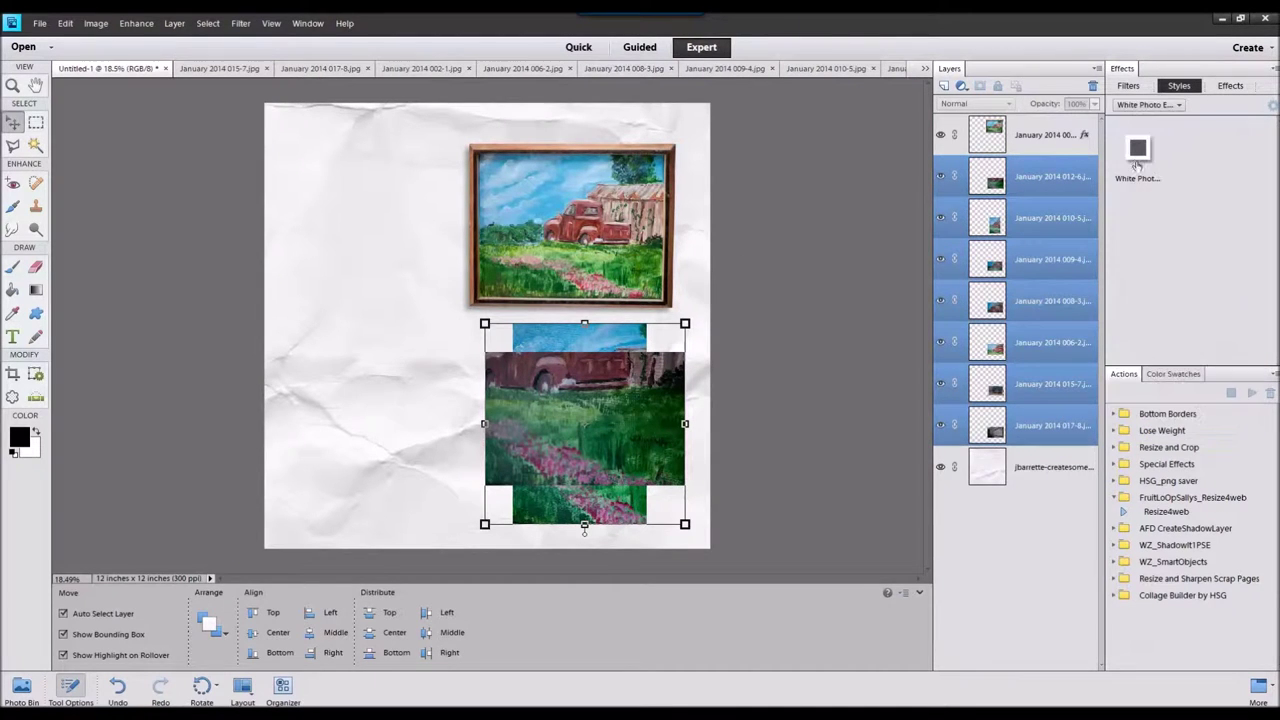
{"action": "left_click", "coordinate": [1137, 155]}
{"action": "left_click", "coordinate": [1150, 104]}
{"action": "left_click", "coordinate": [1130, 282]}
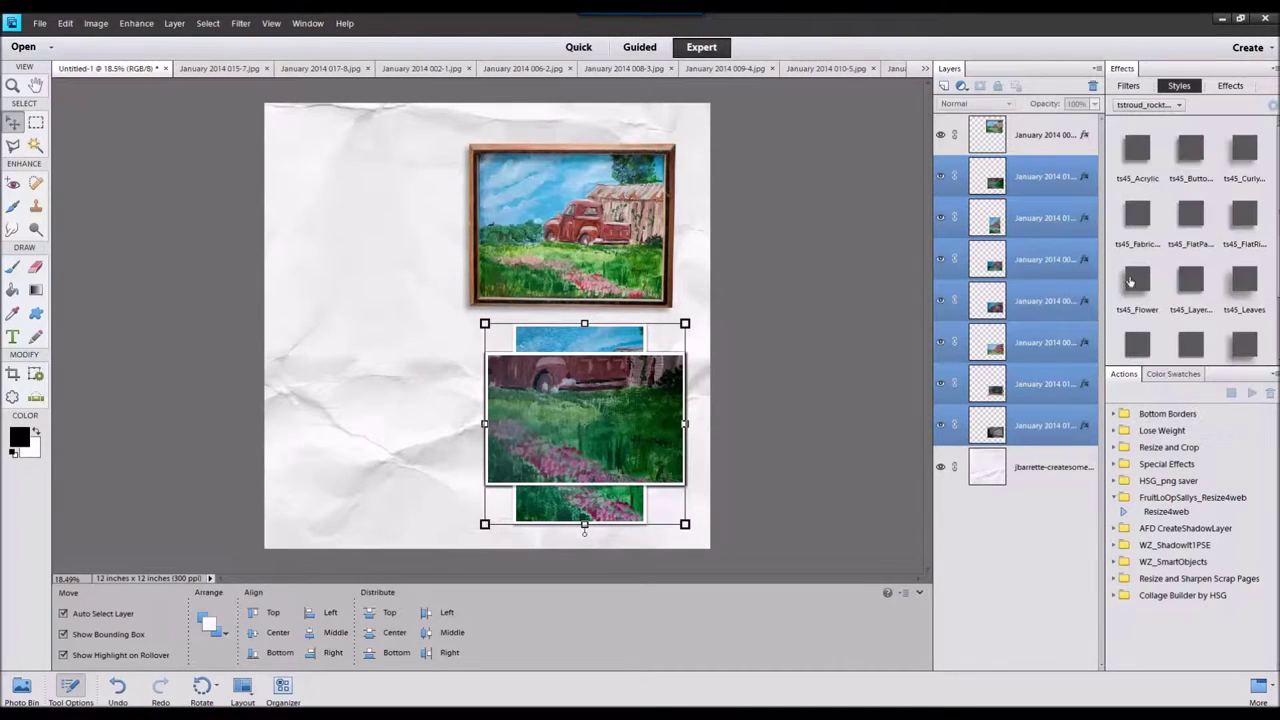
{"action": "double_click", "coordinate": [1085, 177]}
{"action": "left_click", "coordinate": [945, 230]}
{"action": "type", "text": "60"}
{"action": "left_click", "coordinate": [1035, 450]}
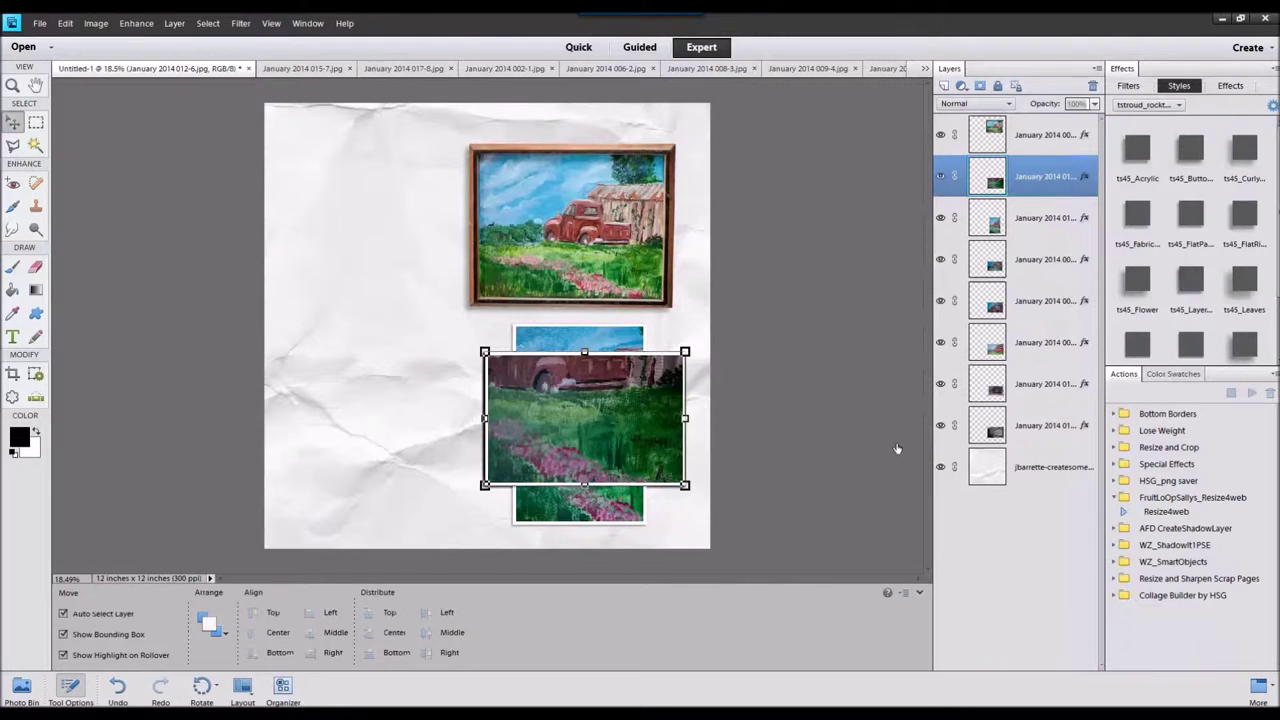
Spread the stacked white-edged photos across the page so that each can be seen around the framed painting
{"action": "left_click_drag", "start_coordinate": [619, 444], "coordinate": [460, 262]}
{"action": "left_click_drag", "start_coordinate": [487, 420], "coordinate": [487, 342]}
{"action": "left_click_drag", "start_coordinate": [624, 455], "coordinate": [447, 436]}
{"action": "left_click_drag", "start_coordinate": [1014, 263], "coordinate": [1012, 160]}
{"action": "left_click_drag", "start_coordinate": [624, 434], "coordinate": [506, 475]}
{"action": "left_click_drag", "start_coordinate": [658, 448], "coordinate": [518, 375]}
{"action": "left_click_drag", "start_coordinate": [642, 430], "coordinate": [439, 205]}
{"action": "left_click_drag", "start_coordinate": [653, 398], "coordinate": [660, 357]}
{"action": "left_click_drag", "start_coordinate": [532, 471], "coordinate": [655, 474]}
{"action": "left_click_drag", "start_coordinate": [540, 379], "coordinate": [525, 424]}
{"action": "left_click", "coordinate": [322, 213]}
{"action": "left_click_drag", "start_coordinate": [400, 386], "coordinate": [400, 378]}
Delete two truck-and-barn close-ups and the sign photo, and place the green field photo in the page's lower left
{"action": "right_click", "coordinate": [1026, 176]}
{"action": "left_click", "coordinate": [1060, 257]}
{"action": "left_click_drag", "start_coordinate": [473, 394], "coordinate": [405, 468]}
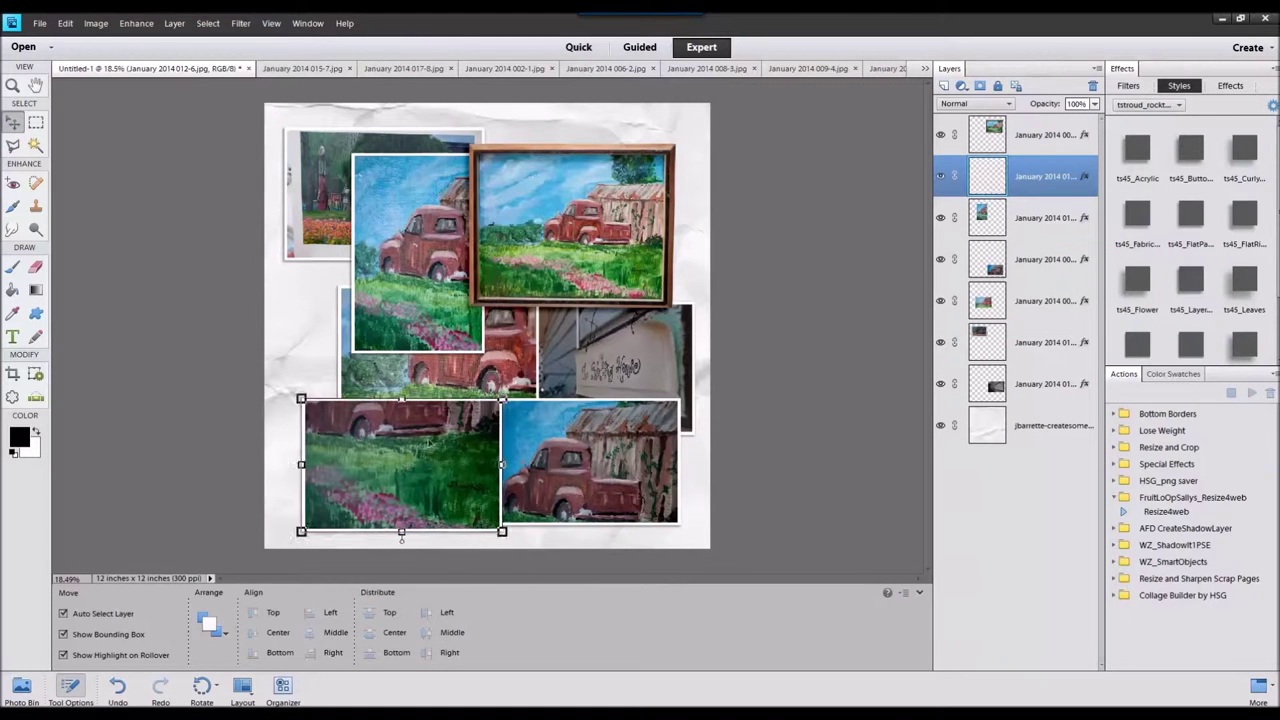
{"action": "left_click", "coordinate": [590, 460]}
{"action": "right_click", "coordinate": [1035, 260]}
{"action": "left_click", "coordinate": [1070, 314]}
{"action": "left_click", "coordinate": [608, 388]}
{"action": "right_click", "coordinate": [1011, 343]}
{"action": "left_click", "coordinate": [1045, 398]}
Move the photo of the truck among orange flowers below the framed painting and bring it to the front
{"action": "left_click", "coordinate": [408, 245]}
{"action": "left_click_drag", "start_coordinate": [314, 175], "coordinate": [520, 428]}
{"action": "scroll", "coordinate": [522, 428], "scroll_direction": "up", "scroll_amount": 3}
{"action": "left_click_drag", "start_coordinate": [604, 437], "coordinate": [617, 349]}
{"action": "right_click", "coordinate": [626, 354]}
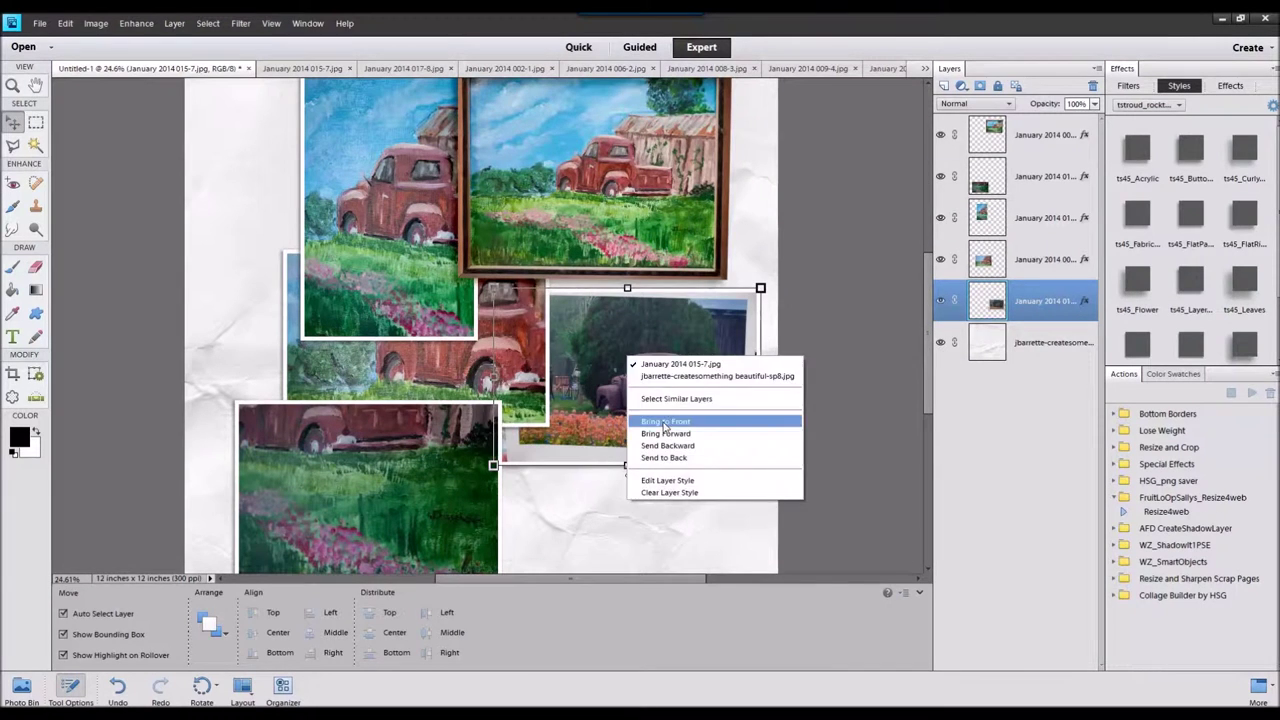
{"action": "left_click", "coordinate": [665, 423]}
Rotate the flower-field truck photo straight and copy its picture area, without the pale border, to a new layer
{"action": "left_click_drag", "start_coordinate": [766, 287], "coordinate": [763, 279]}
{"action": "left_click", "coordinate": [522, 480]}
{"action": "key", "text": "m"}
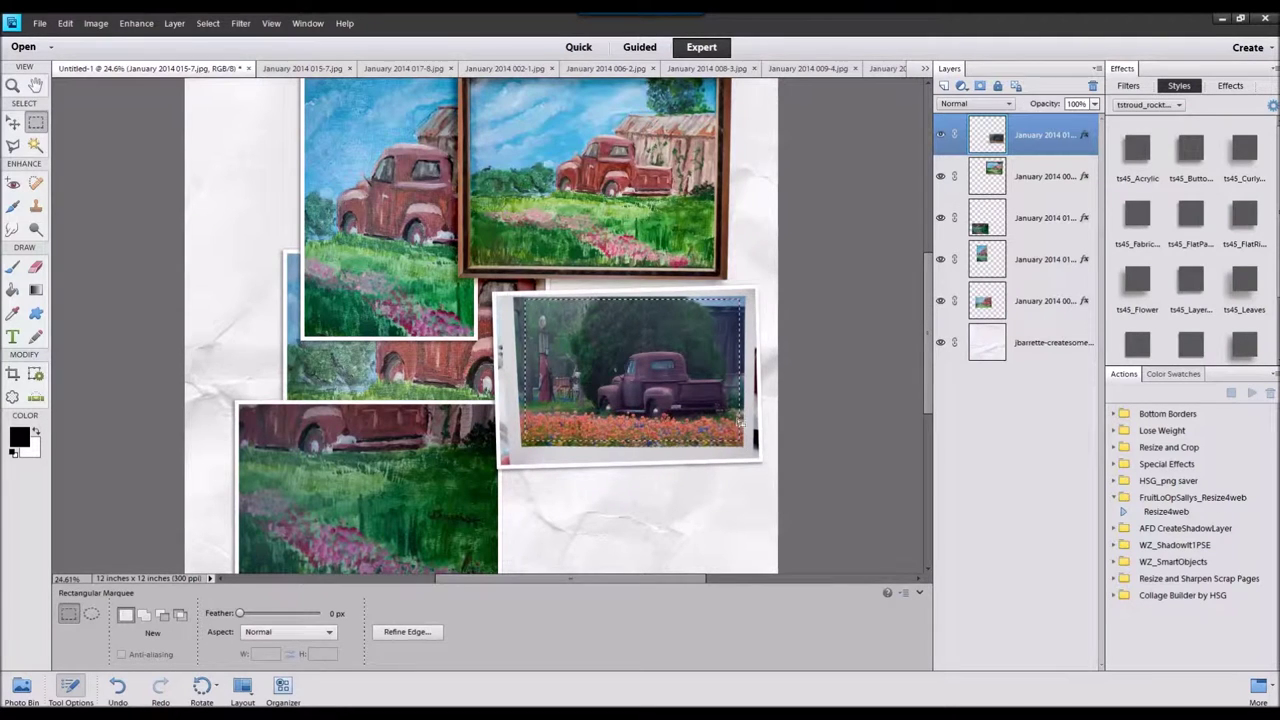
{"action": "key", "text": "ctrl+j"}
Transfer the original flower-field photo's layer style to Layer 1 and delete the original layer
{"action": "right_click", "coordinate": [1073, 180]}
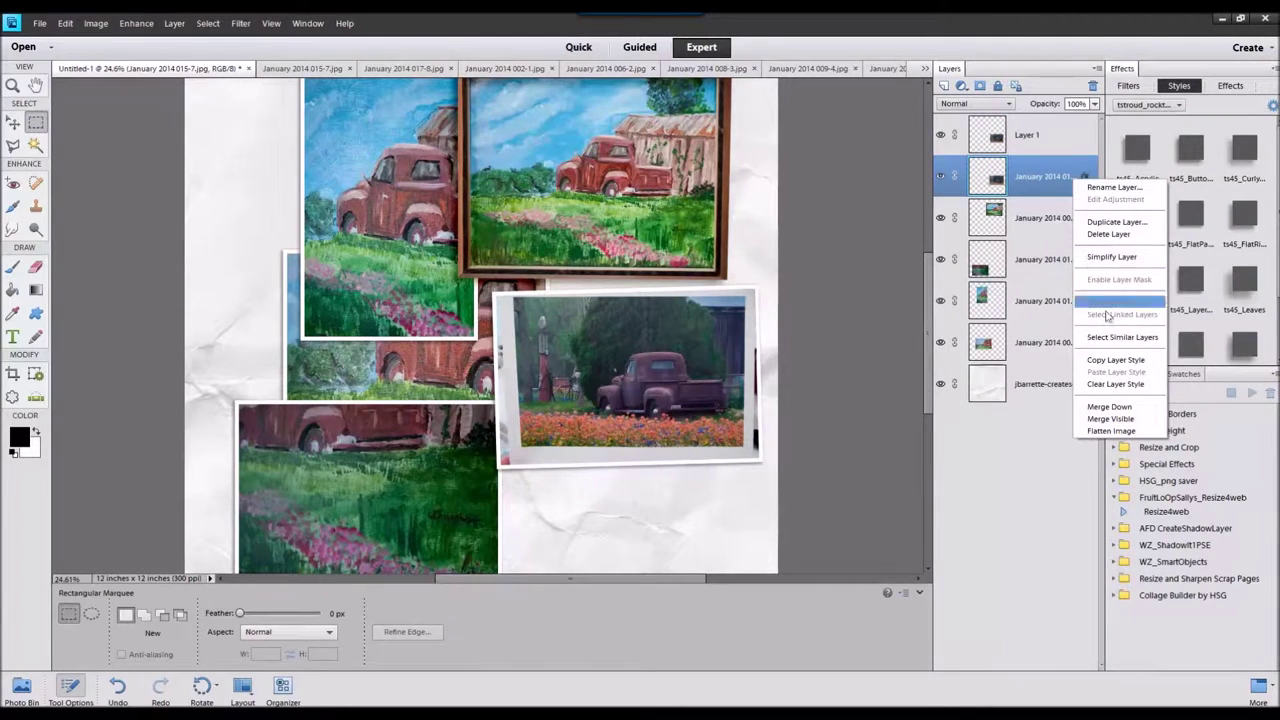
{"action": "left_click", "coordinate": [1115, 360]}
{"action": "right_click", "coordinate": [1055, 162]}
{"action": "left_click", "coordinate": [1090, 216]}
{"action": "right_click", "coordinate": [1036, 137]}
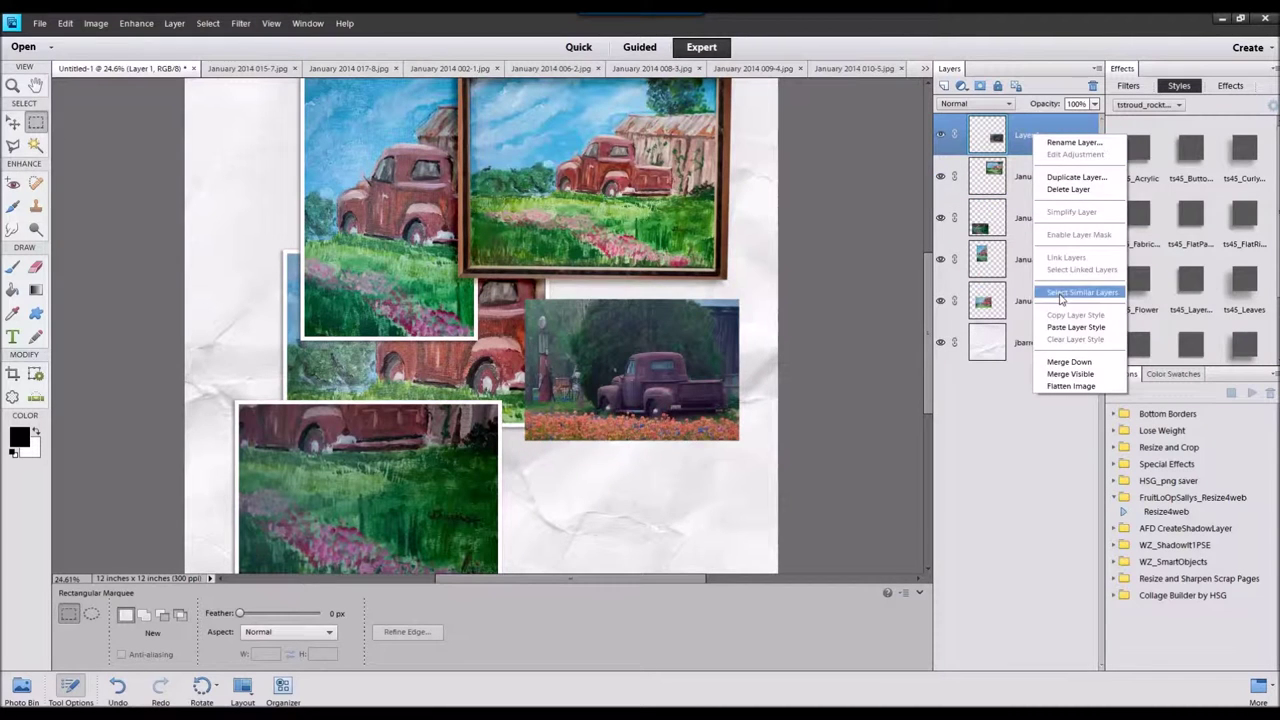
{"action": "left_click", "coordinate": [1057, 327]}
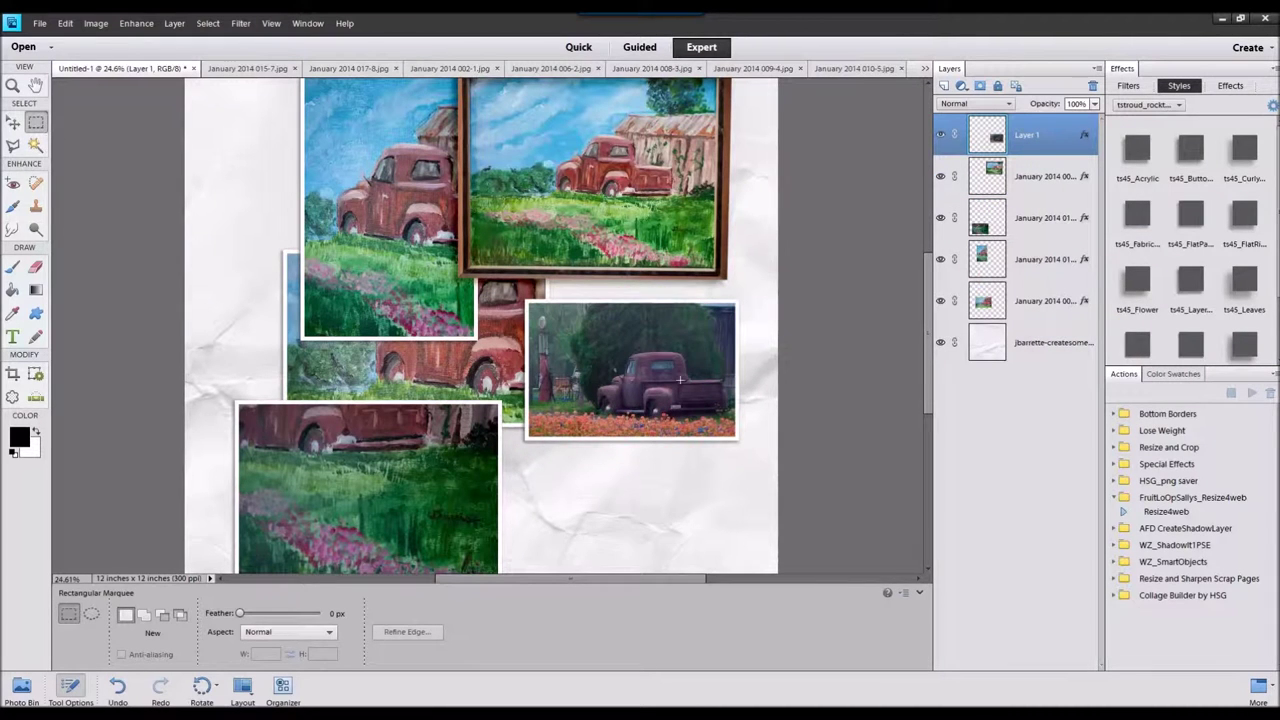
Try a new arrangement with the cropped truck photo left of the painting and the green field photo below it
{"action": "key", "text": "v"}
{"action": "left_click_drag", "start_coordinate": [590, 360], "coordinate": [597, 391]}
{"action": "left_click", "coordinate": [390, 266]}
{"action": "scroll", "coordinate": [390, 266], "scroll_direction": "down", "scroll_amount": 4}
{"action": "left_click_drag", "start_coordinate": [390, 266], "coordinate": [378, 242]}
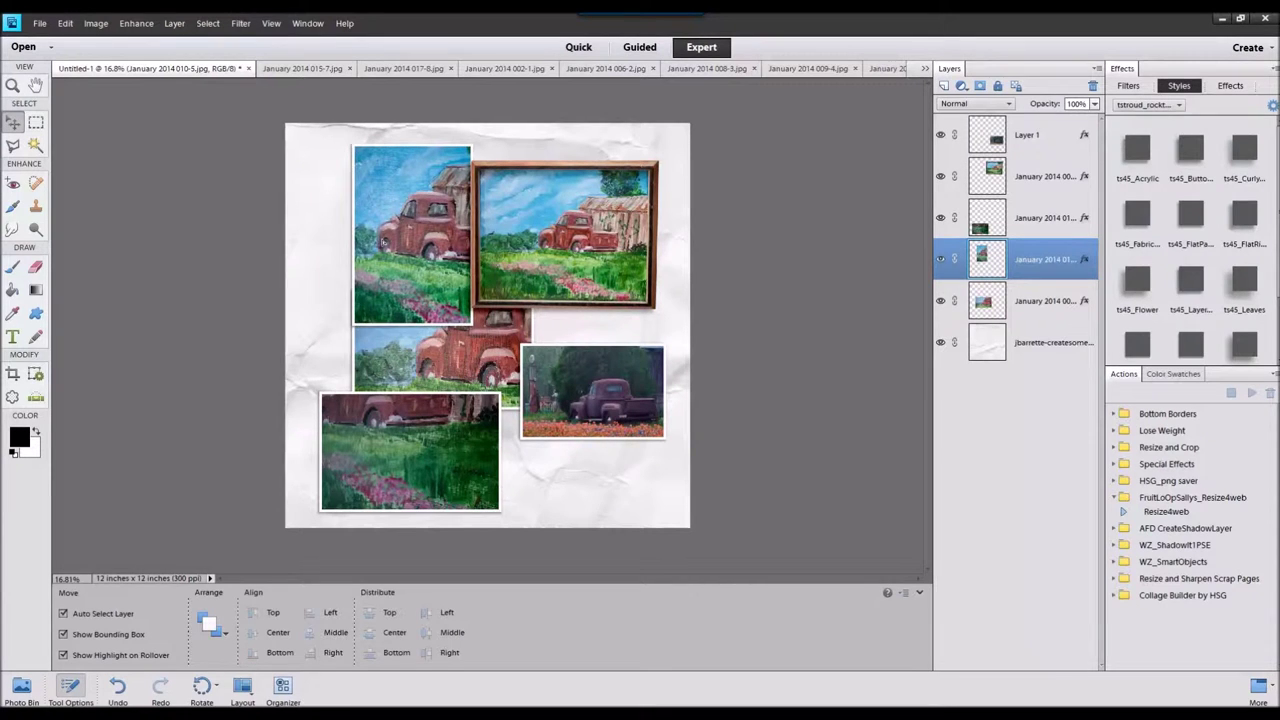
{"action": "left_click", "coordinate": [403, 447]}
{"action": "left_click_drag", "start_coordinate": [403, 447], "coordinate": [546, 362]}
{"action": "left_click_drag", "start_coordinate": [620, 395], "coordinate": [438, 262]}
{"action": "left_click", "coordinate": [456, 200]}
{"action": "left_click_drag", "start_coordinate": [550, 380], "coordinate": [530, 407]}
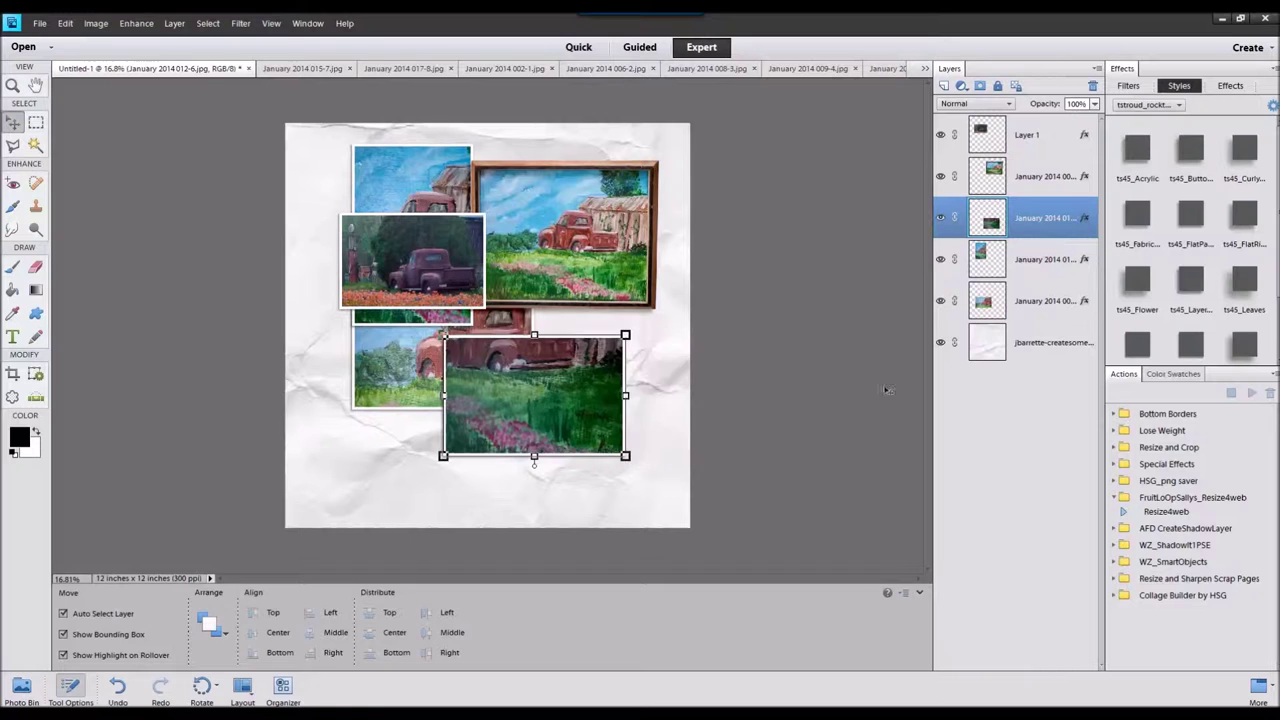
Delete the three remaining painting close-up layers, leaving only the framed painting and Layer 1 above the background
{"action": "left_click", "coordinate": [1032, 262]}
{"action": "left_click", "coordinate": [1038, 299]}
{"action": "left_click", "coordinate": [1038, 225], "text": "shift"}
{"action": "right_click", "coordinate": [1038, 227]}
{"action": "left_click", "coordinate": [1077, 283]}
{"action": "left_click", "coordinate": [867, 265]}
Shift the framed painting and the cropped truck photo slightly down, and place Layer 1 beneath the painting's layer
{"action": "mouse_move", "coordinate": [571, 274]}
{"action": "left_mouse_down"}
{"action": "mouse_move", "coordinate": [578, 314]}
{"action": "mouse_move", "coordinate": [570, 290]}
{"action": "left_mouse_up"}
{"action": "left_click_drag", "start_coordinate": [442, 262], "coordinate": [438, 286]}
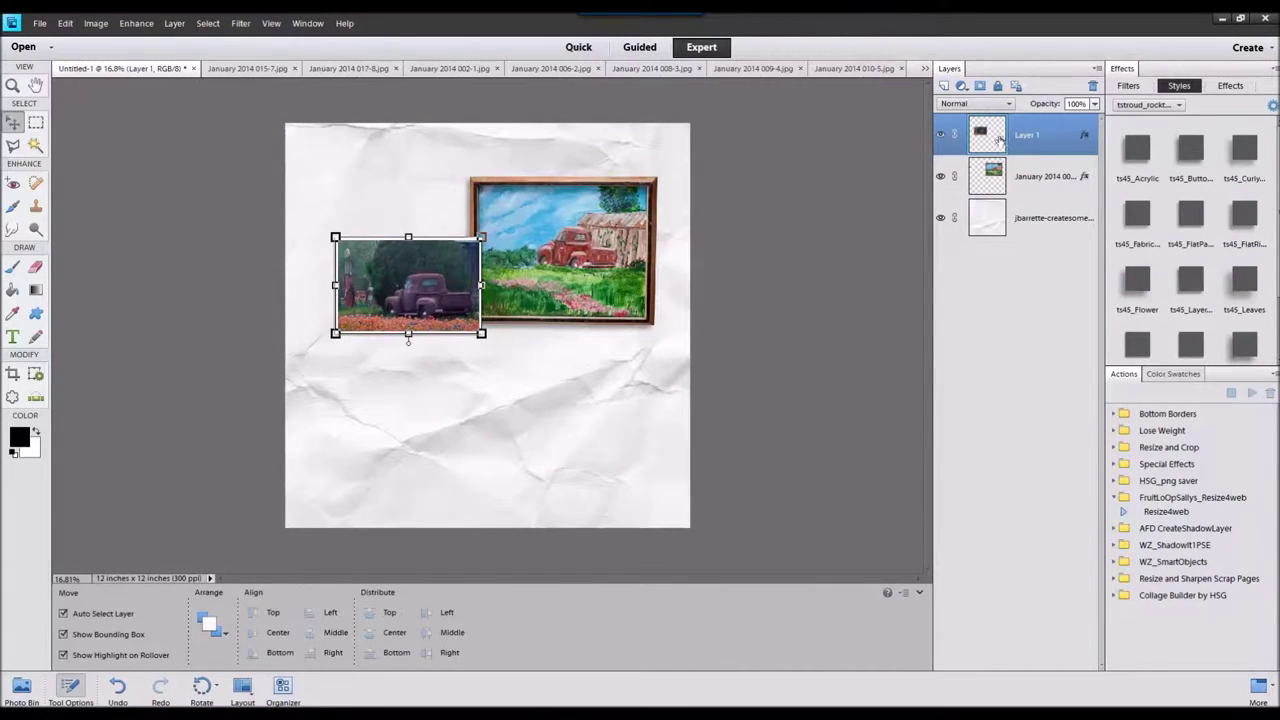
{"action": "left_click_drag", "start_coordinate": [1003, 142], "coordinate": [1003, 192]}
Rotate the framed painting a touch and tilt the cropped truck photo slightly counterclockwise
{"action": "left_click", "coordinate": [630, 200]}
{"action": "left_click_drag", "start_coordinate": [666, 173], "coordinate": [661, 174]}
{"action": "left_click", "coordinate": [484, 335]}
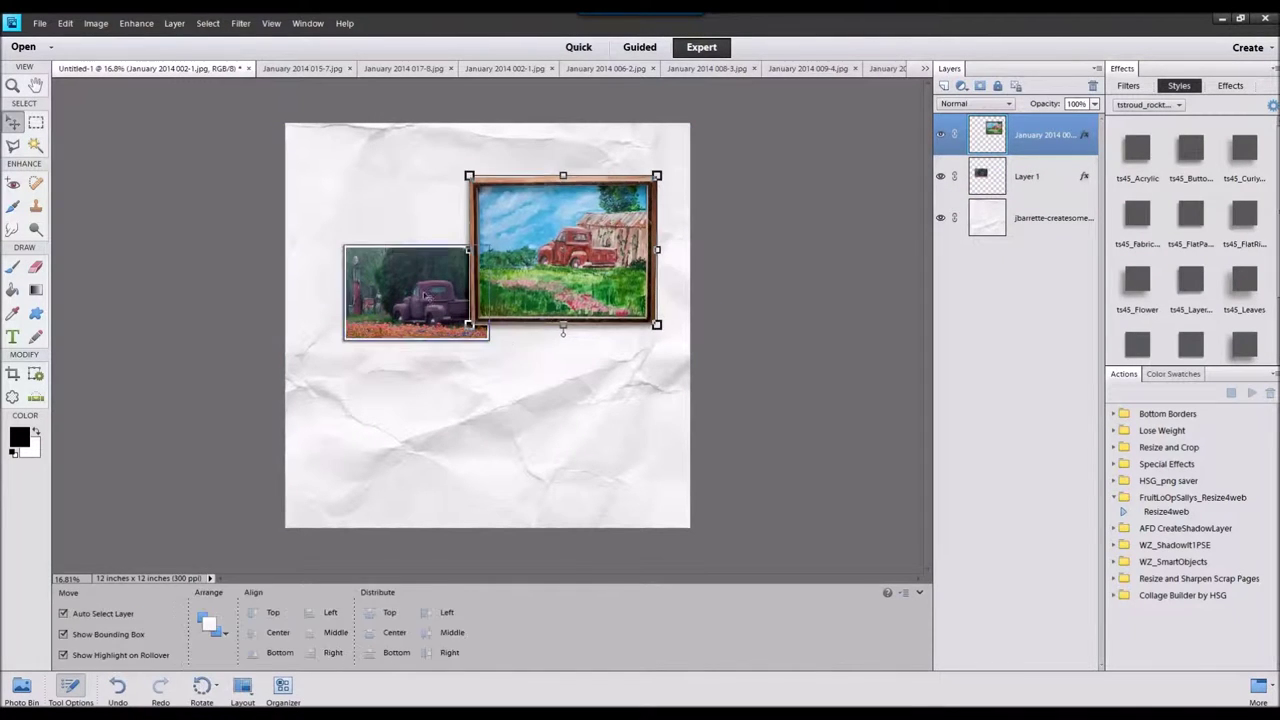
{"action": "left_click", "coordinate": [450, 295]}
{"action": "left_click_drag", "start_coordinate": [492, 242], "coordinate": [490, 237]}
{"action": "left_click", "coordinate": [356, 355]}
{"action": "left_click", "coordinate": [741, 331]}
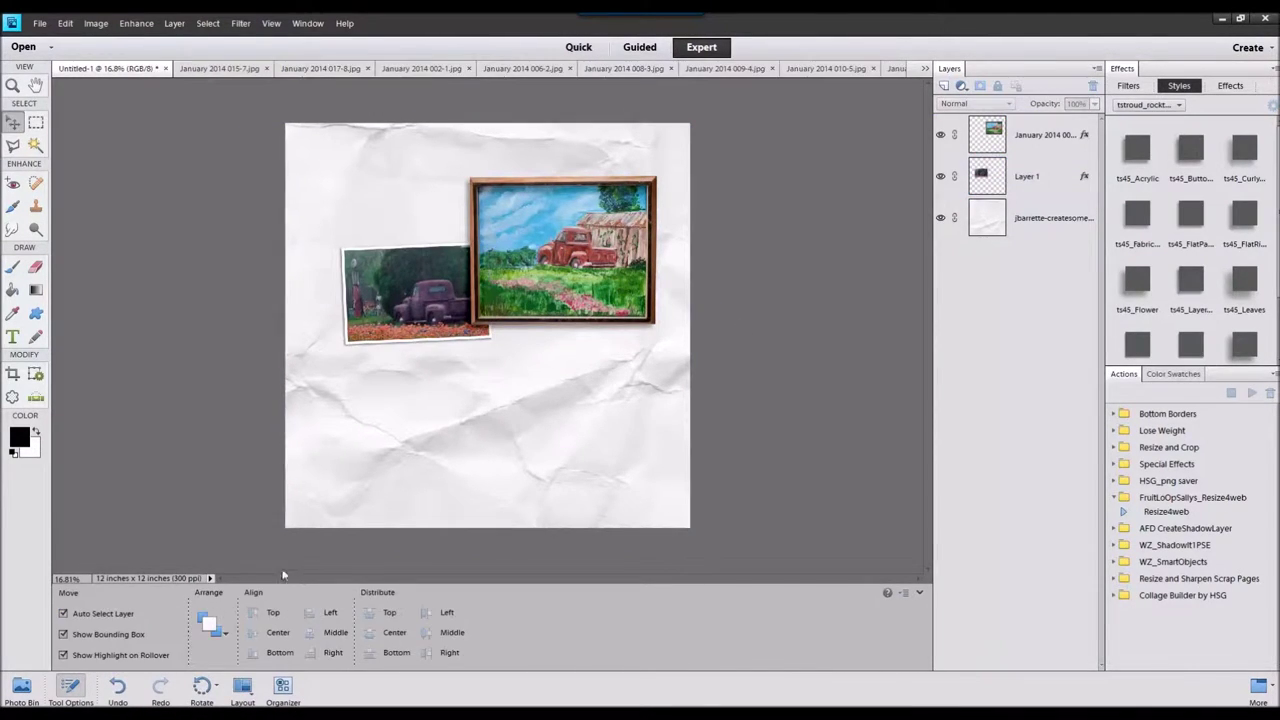
Close all the source photos in the Photo Bin, keeping only the layout open
{"action": "left_click", "coordinate": [23, 686]}
{"action": "double_click", "coordinate": [187, 625]}
{"action": "left_click", "coordinate": [115, 663], "text": "shift"}
{"action": "right_click", "coordinate": [115, 663]}
{"action": "left_click", "coordinate": [167, 480]}
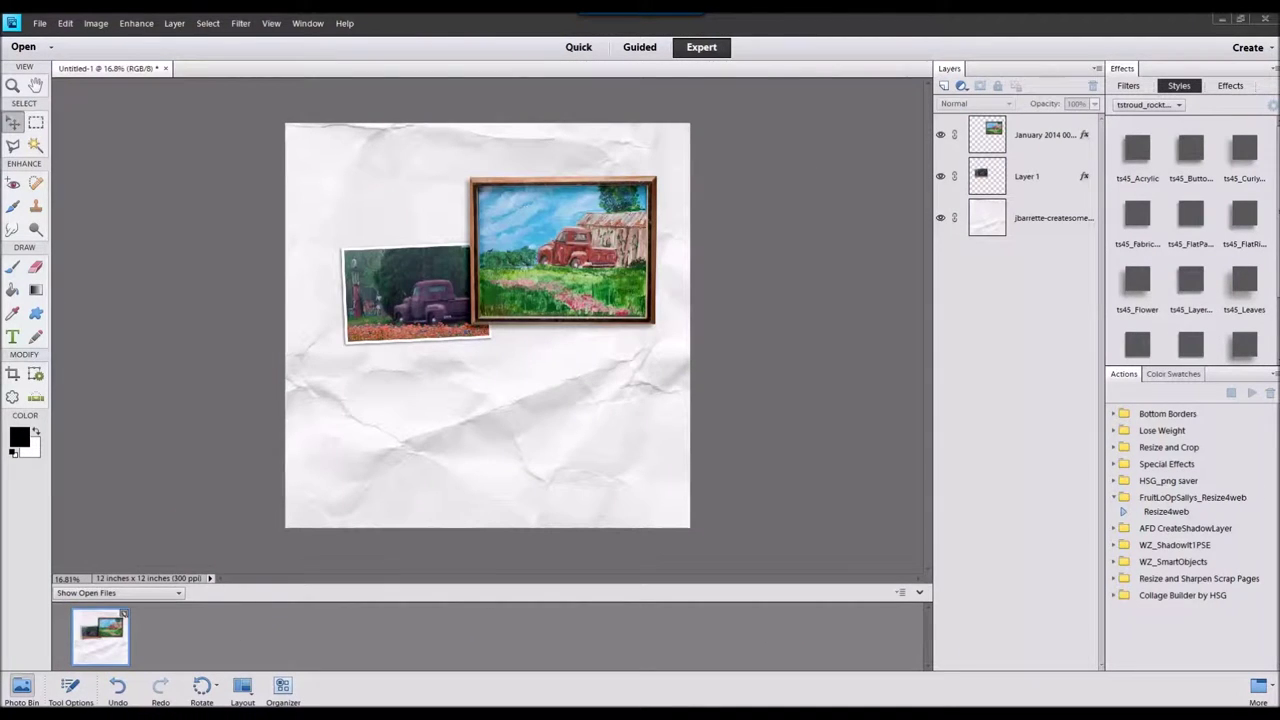
Add jbarrette-createsomethingbeautiful-card1.png directly above the background, tucked behind both pictures, with a flat-paper ts45 shadow style
{"action": "left_click_drag", "start_coordinate": [784, 62], "coordinate": [774, 634]}
{"action": "double_click", "coordinate": [122, 633]}
{"action": "left_click", "coordinate": [999, 219]}
{"action": "left_click_drag", "start_coordinate": [214, 635], "coordinate": [443, 228]}
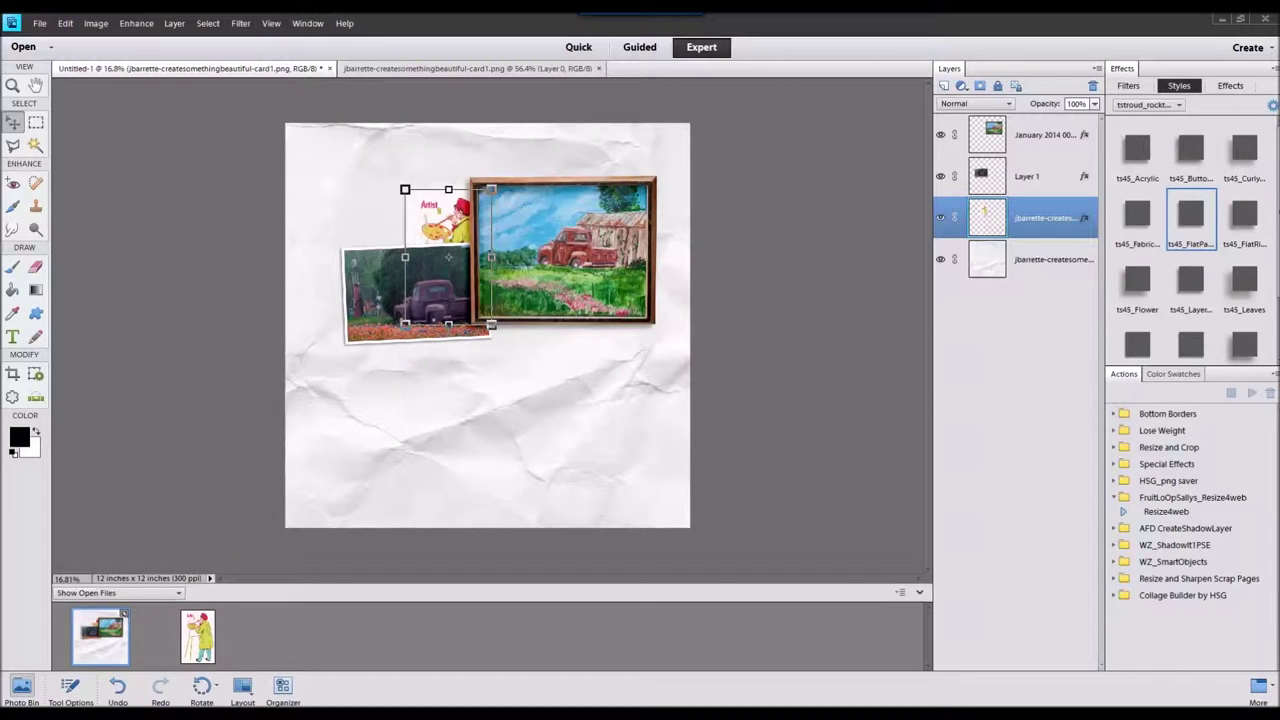
Add jbarrette-createsomethingbeautiful-paint3.png to the layout and position it behind the pictures, extending below them
{"action": "left_click_drag", "start_coordinate": [810, 636], "coordinate": [812, 632]}
{"action": "double_click", "coordinate": [124, 631]}
{"action": "left_click_drag", "start_coordinate": [285, 637], "coordinate": [389, 327]}
{"action": "left_click_drag", "start_coordinate": [566, 350], "coordinate": [580, 369]}
Switch to the tangie_paperworn_AJstyles set and apply one of its art journal styles to the paint layer
{"action": "left_click", "coordinate": [1160, 105]}
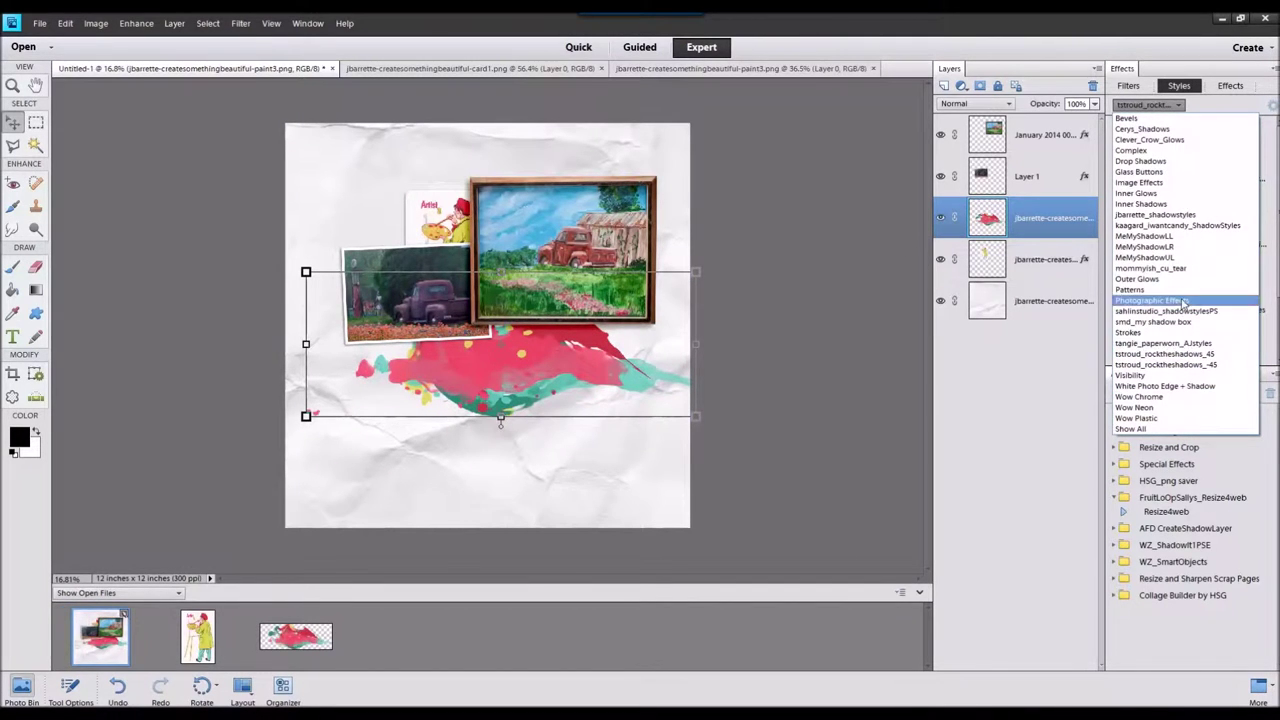
{"action": "left_click", "coordinate": [1180, 332]}
{"action": "left_click", "coordinate": [1178, 105]}
{"action": "left_click", "coordinate": [1180, 344]}
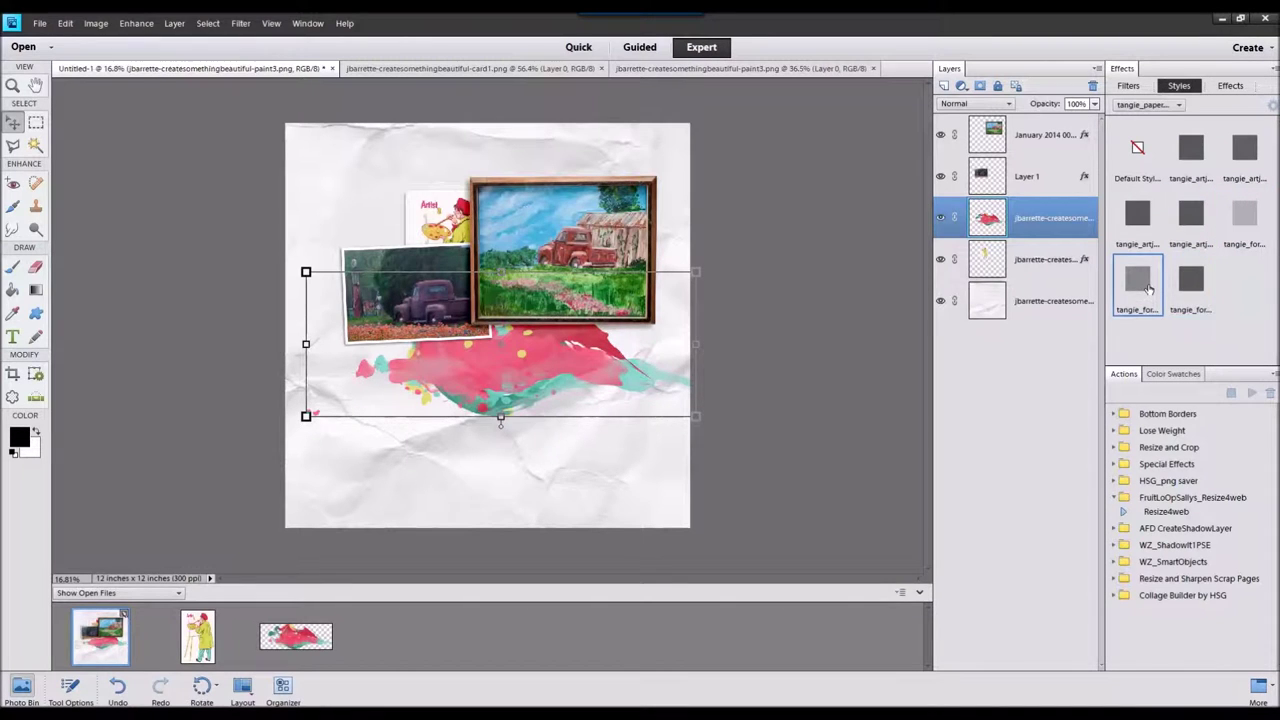
{"action": "double_click", "coordinate": [1234, 162]}
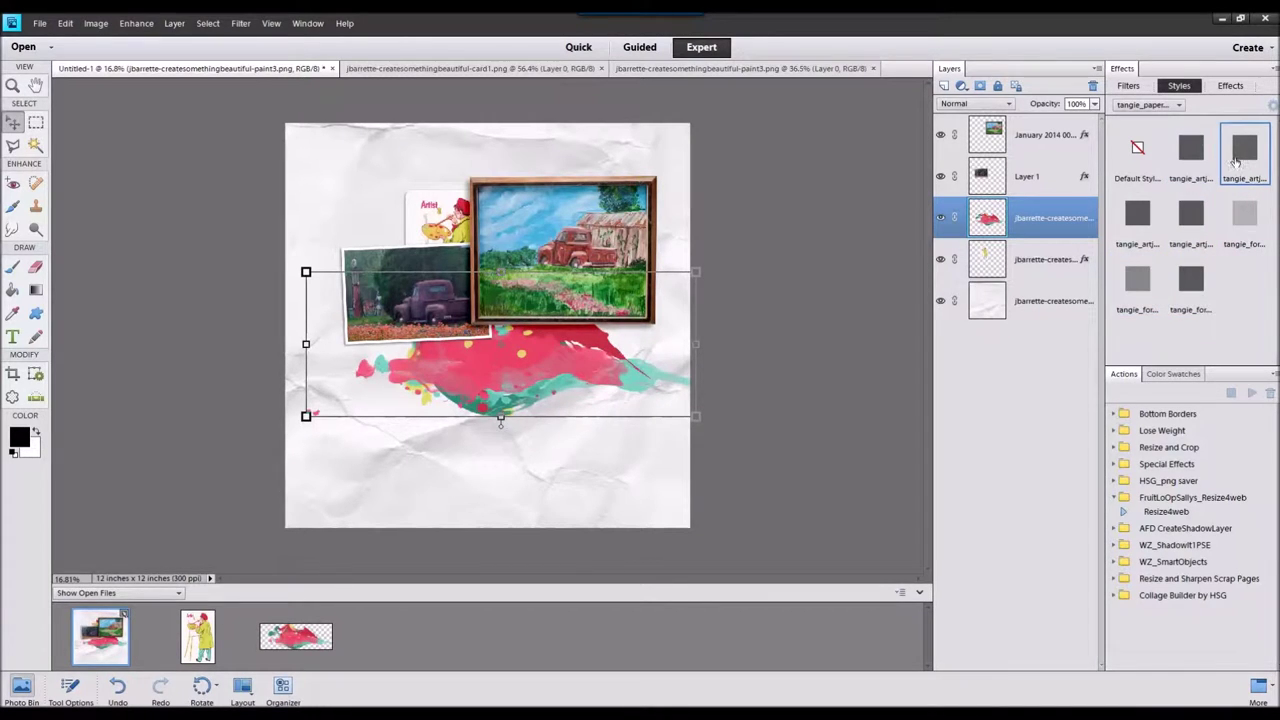
Apply the second tangie_paperworn_AJstyles art journal style to the pink paint layer after checking its blending up close
{"action": "left_click", "coordinate": [755, 320]}
{"action": "scroll", "coordinate": [549, 388], "scroll_direction": "up", "scroll_amount": 8}
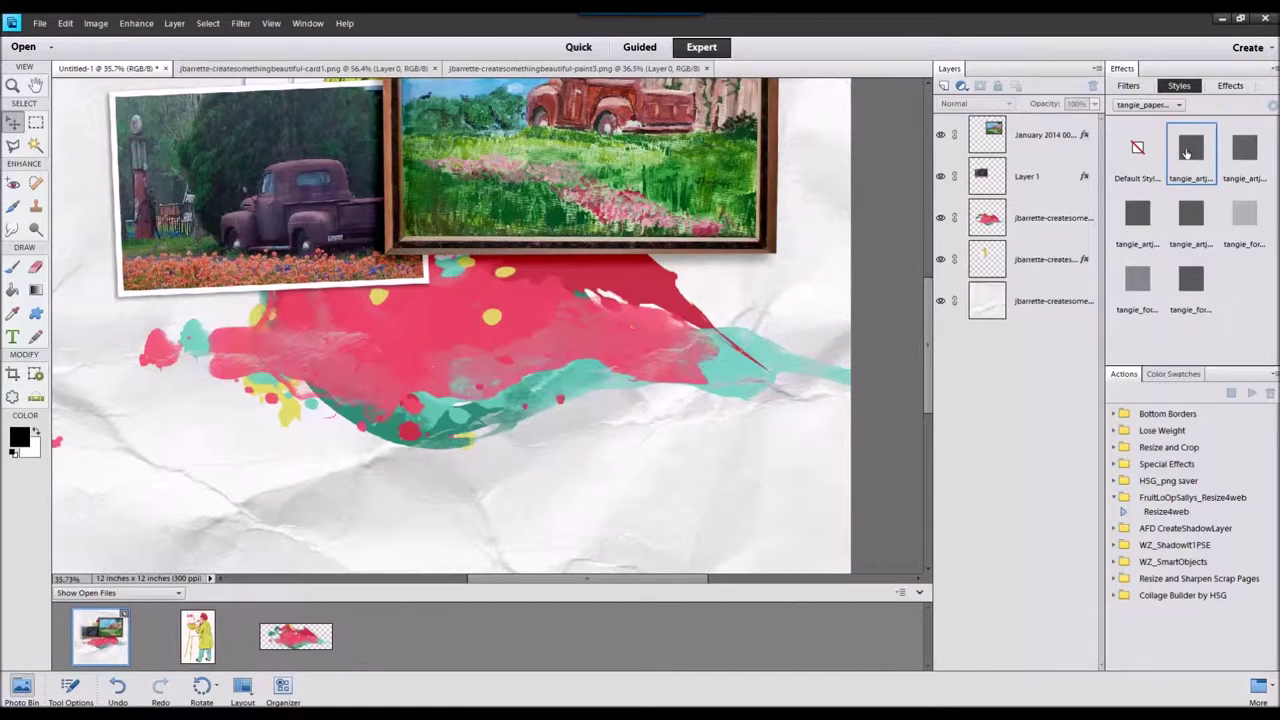
{"action": "left_click", "coordinate": [1085, 218]}
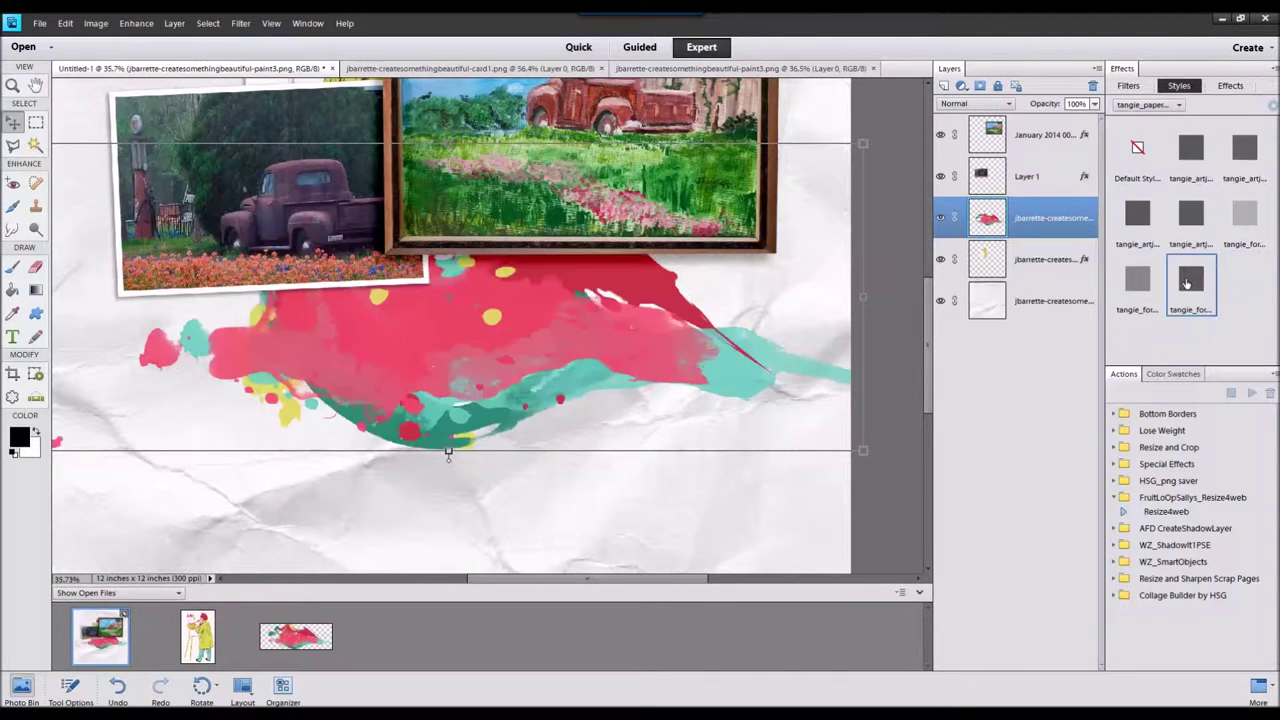
{"action": "double_click", "coordinate": [1244, 150]}
{"action": "scroll", "coordinate": [726, 259], "scroll_direction": "down", "scroll_amount": 4}
{"action": "left_click", "coordinate": [794, 271]}
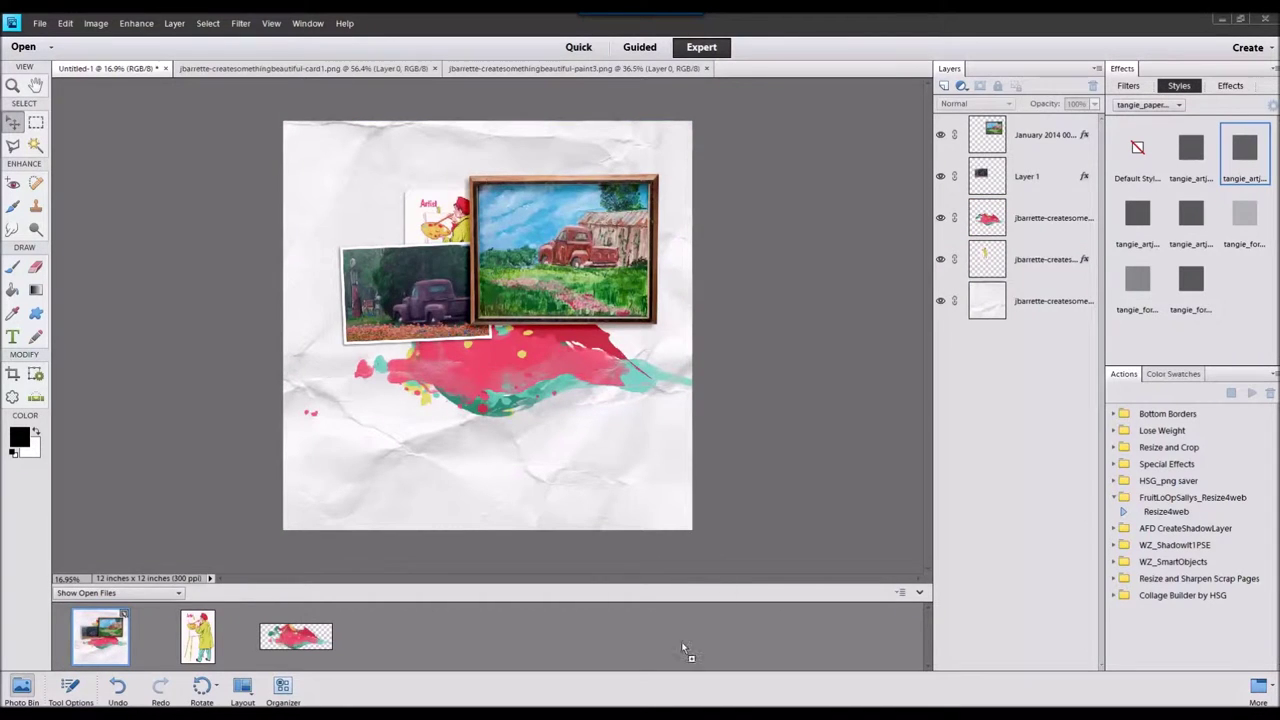
Add jbarrette-createsomethingbeautiful-paint4.png directly above the pink paint layer and position it behind the lower-right corner of the framed painting
{"action": "left_click_drag", "start_coordinate": [682, 643], "coordinate": [646, 610]}
{"action": "double_click", "coordinate": [107, 636]}
{"action": "left_click_drag", "start_coordinate": [395, 635], "coordinate": [423, 437]}
{"action": "left_click_drag", "start_coordinate": [1010, 145], "coordinate": [1010, 238]}
{"action": "mouse_move", "coordinate": [540, 268]}
{"action": "left_mouse_down"}
{"action": "mouse_move", "coordinate": [622, 365]}
{"action": "mouse_move", "coordinate": [622, 327]}
{"action": "mouse_move", "coordinate": [608, 321]}
{"action": "mouse_move", "coordinate": [734, 339]}
{"action": "mouse_move", "coordinate": [728, 328]}
{"action": "left_mouse_up"}
{"action": "left_click", "coordinate": [695, 330]}
{"action": "scroll", "coordinate": [608, 360], "scroll_direction": "up", "scroll_amount": 5}
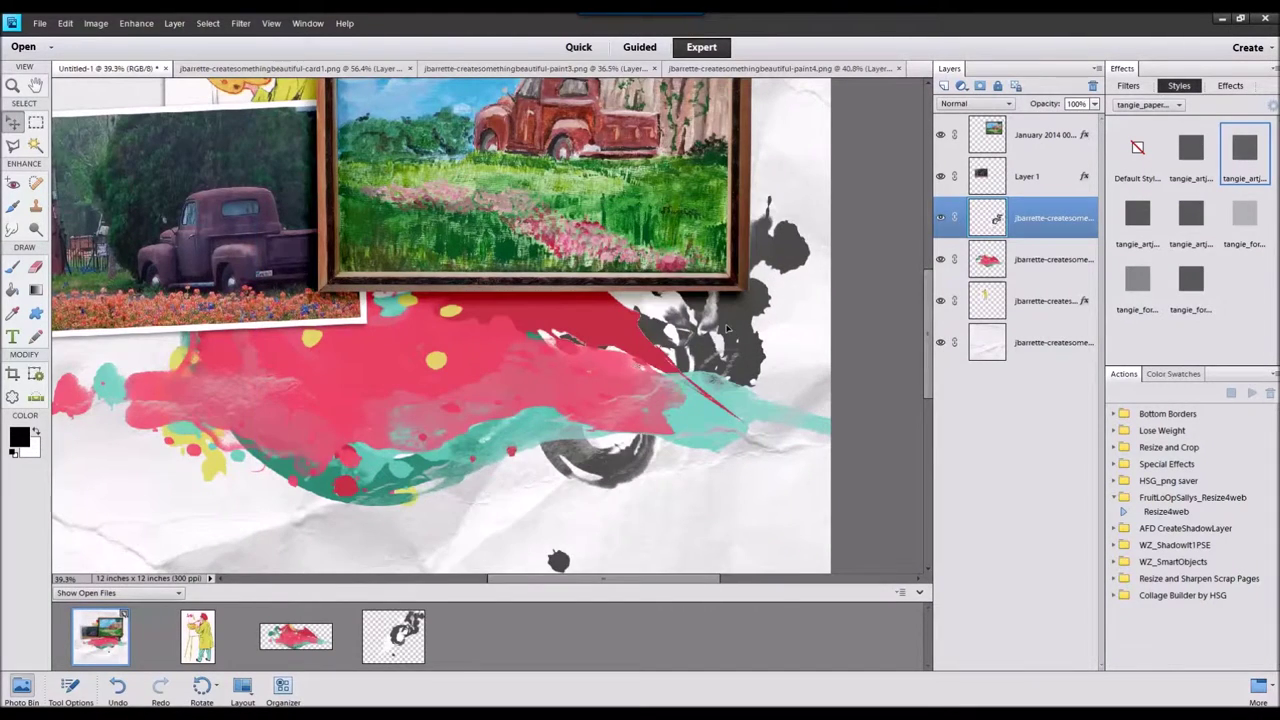
{"action": "scroll", "coordinate": [740, 328], "scroll_direction": "down", "scroll_amount": 5}
Shrink the two paint layers together and position them centred behind the lower edges of the pictures
{"action": "left_click", "coordinate": [1042, 255]}
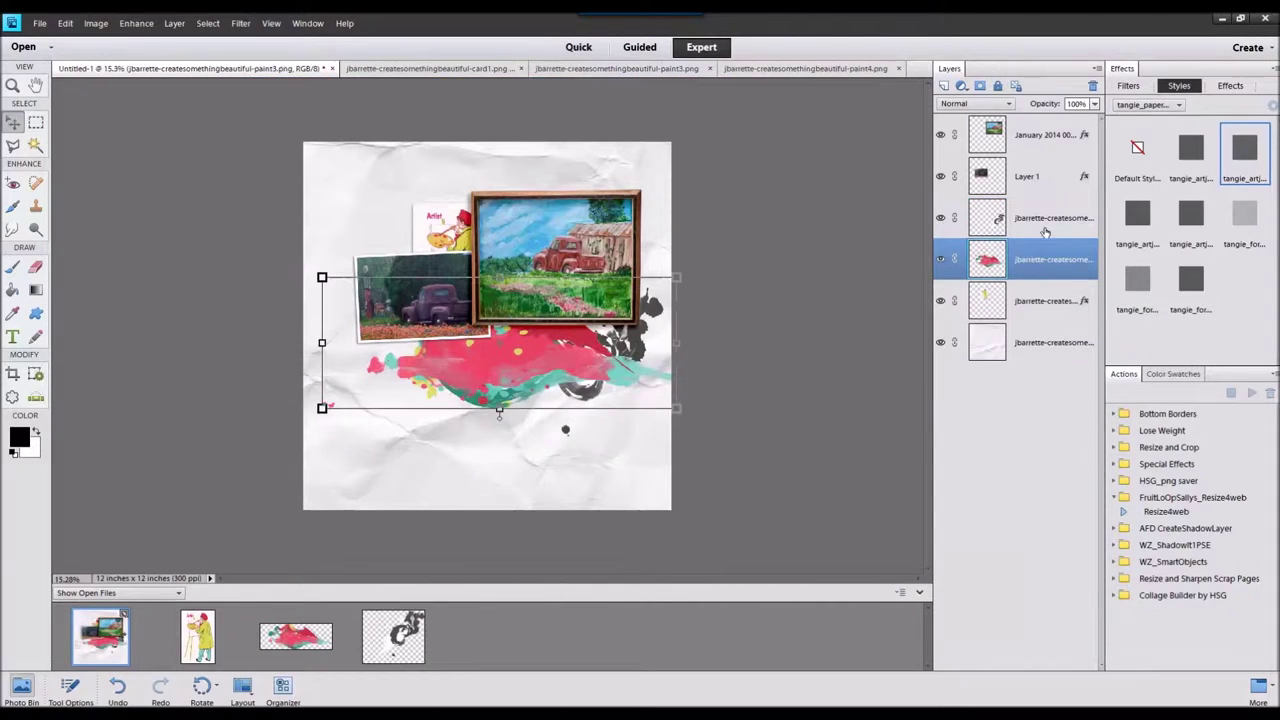
{"action": "left_click", "coordinate": [1045, 225], "text": "ctrl"}
{"action": "left_click_drag", "start_coordinate": [678, 277], "coordinate": [589, 323]}
{"action": "left_click_drag", "start_coordinate": [539, 366], "coordinate": [585, 325]}
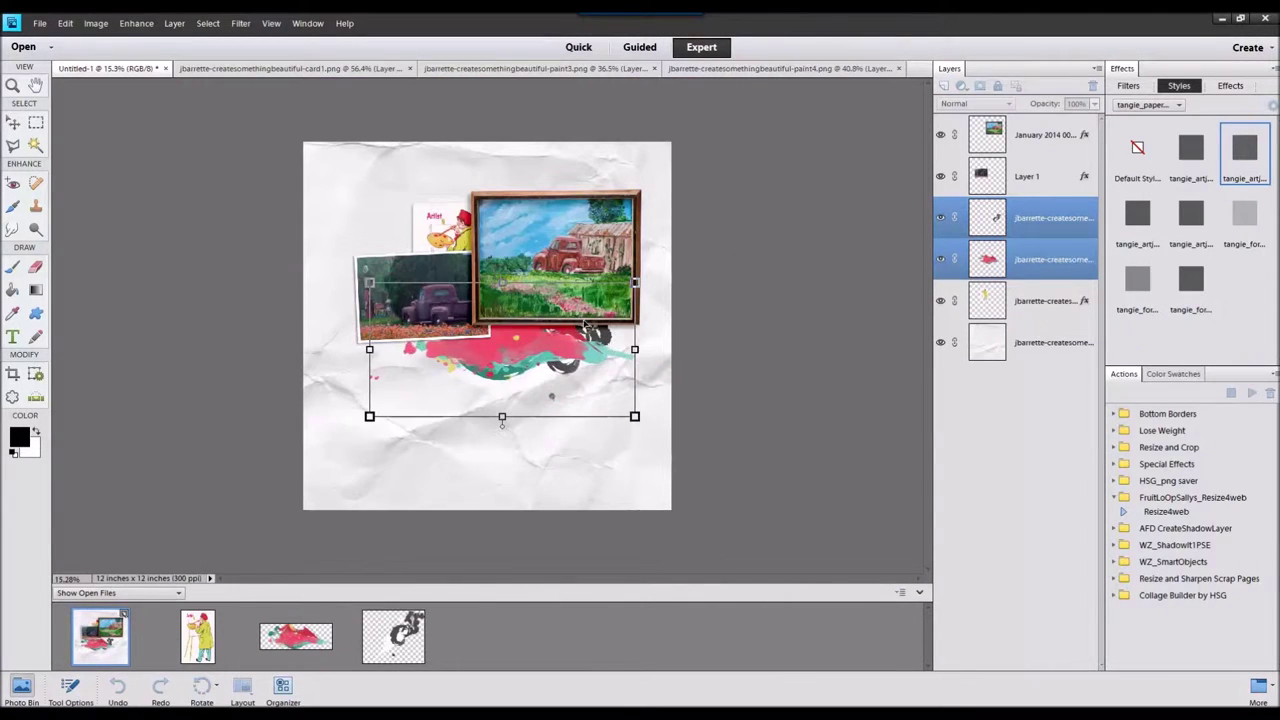
{"action": "left_click_drag", "start_coordinate": [636, 283], "coordinate": [595, 304]}
{"action": "left_click_drag", "start_coordinate": [544, 361], "coordinate": [558, 344]}
{"action": "left_click", "coordinate": [560, 409]}
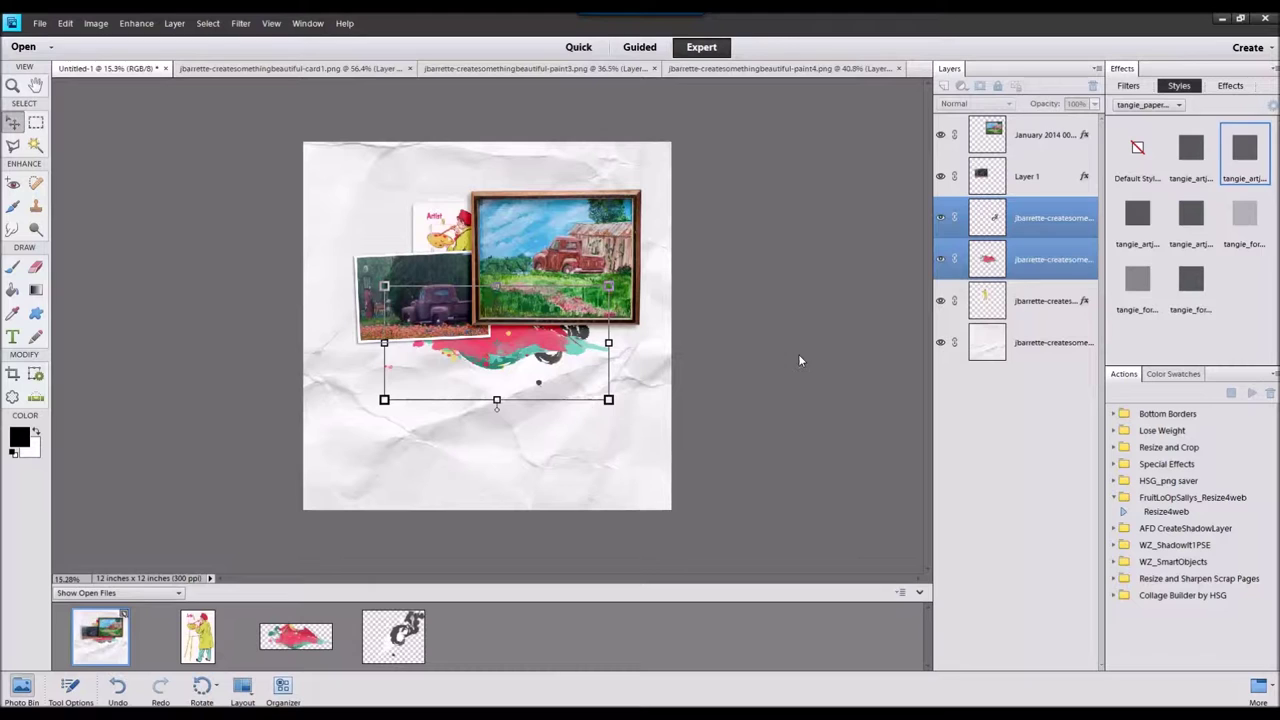
{"action": "left_click", "coordinate": [798, 354]}
Select every layer except the background, enlarge the whole cluster and move it slightly down on the page
{"action": "left_click", "coordinate": [1030, 176]}
{"action": "left_click", "coordinate": [1040, 134], "text": "ctrl"}
{"action": "left_click", "coordinate": [1040, 300]}
{"action": "left_click", "coordinate": [1040, 134], "text": "shift"}
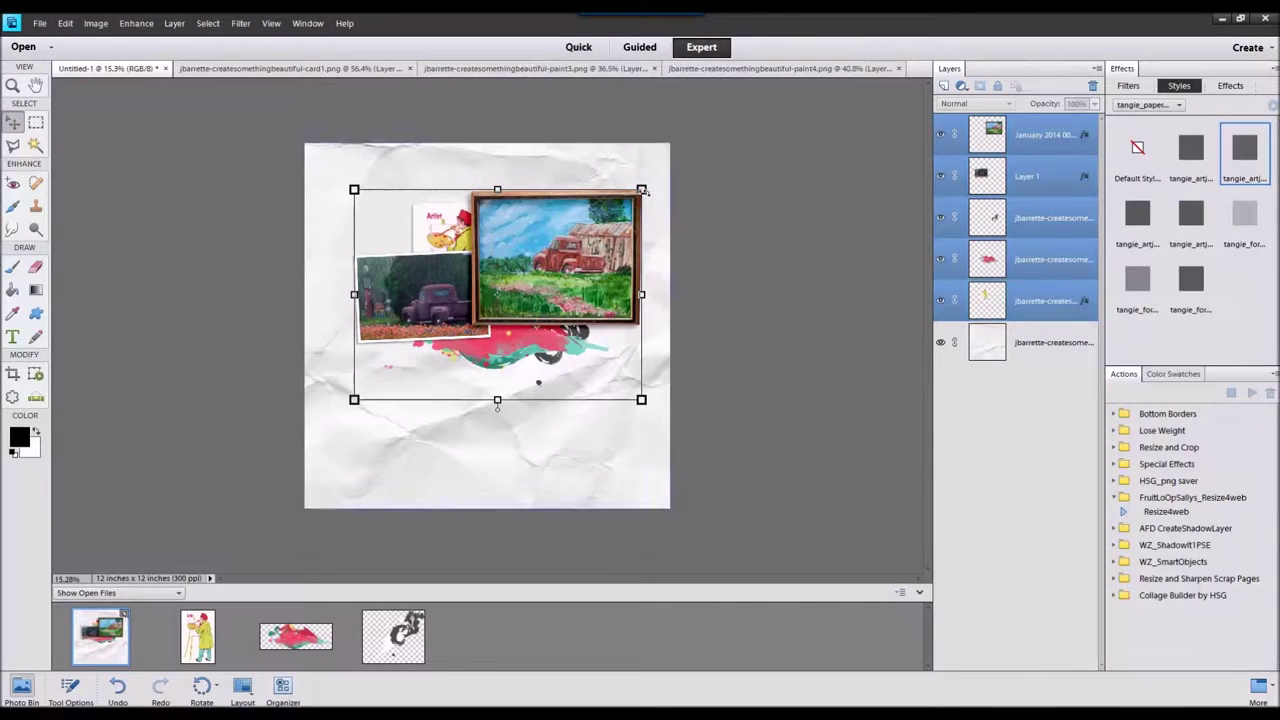
{"action": "left_click_drag", "start_coordinate": [643, 189], "coordinate": [668, 170]}
{"action": "left_click_drag", "start_coordinate": [646, 219], "coordinate": [623, 252]}
{"action": "left_click", "coordinate": [601, 443]}
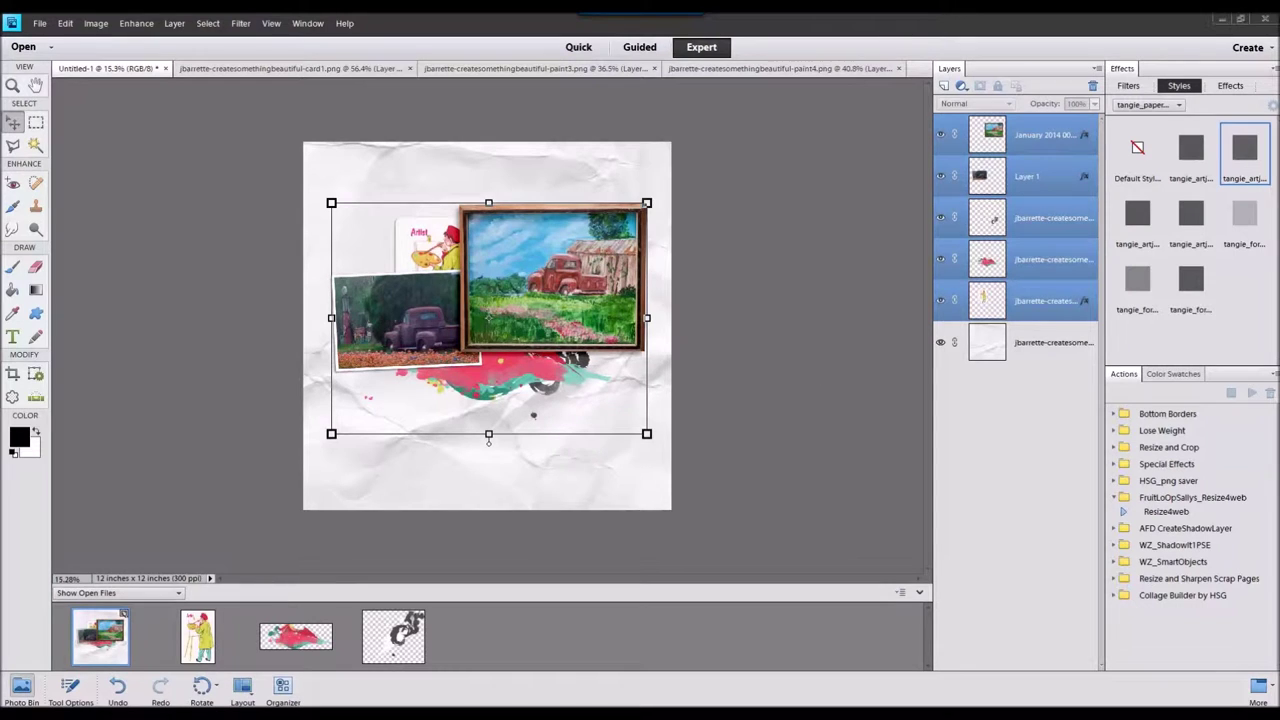
Add jbarrette-createsomethingbeautiful-paint1.png and paint2.png to the layout and apply the ts45_Flower shadow style to both paint circles
{"action": "left_click_drag", "start_coordinate": [717, 596], "coordinate": [680, 638]}
{"action": "double_click", "coordinate": [92, 642]}
{"action": "left_click_drag", "start_coordinate": [491, 637], "coordinate": [510, 430]}
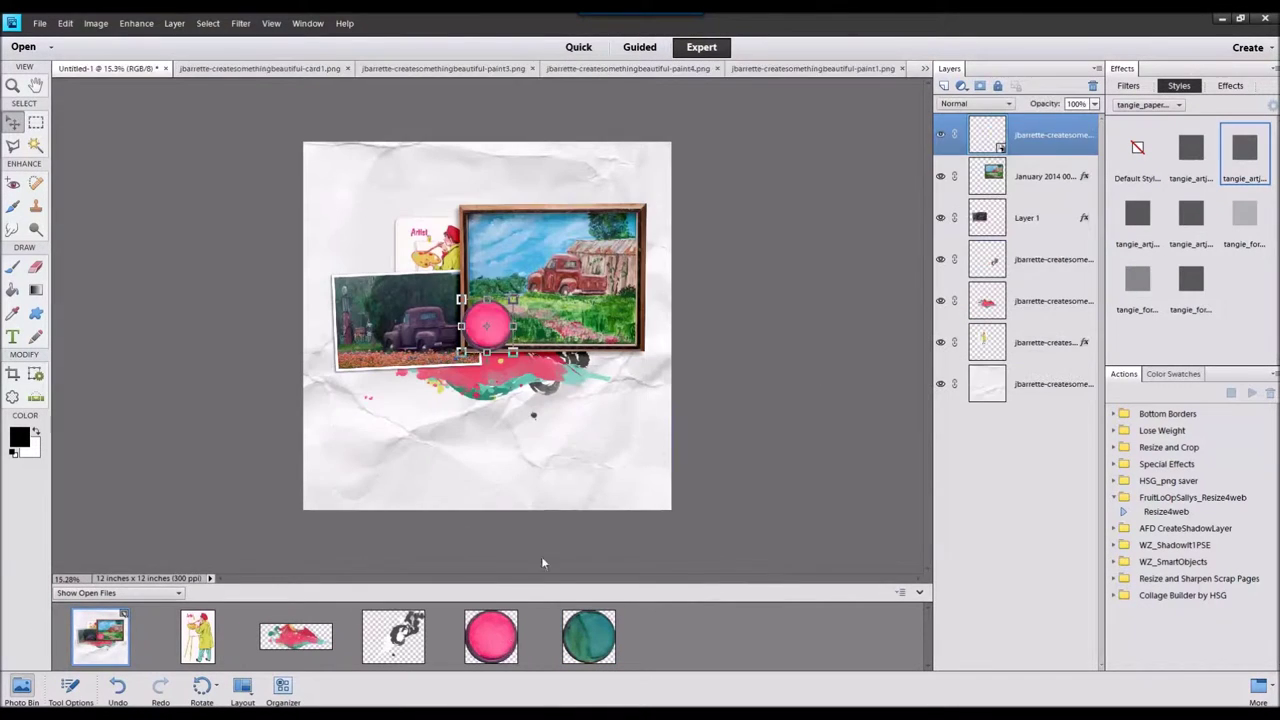
{"action": "left_click_drag", "start_coordinate": [589, 637], "coordinate": [560, 430]}
{"action": "left_click", "coordinate": [1165, 105]}
{"action": "left_click", "coordinate": [1147, 283]}
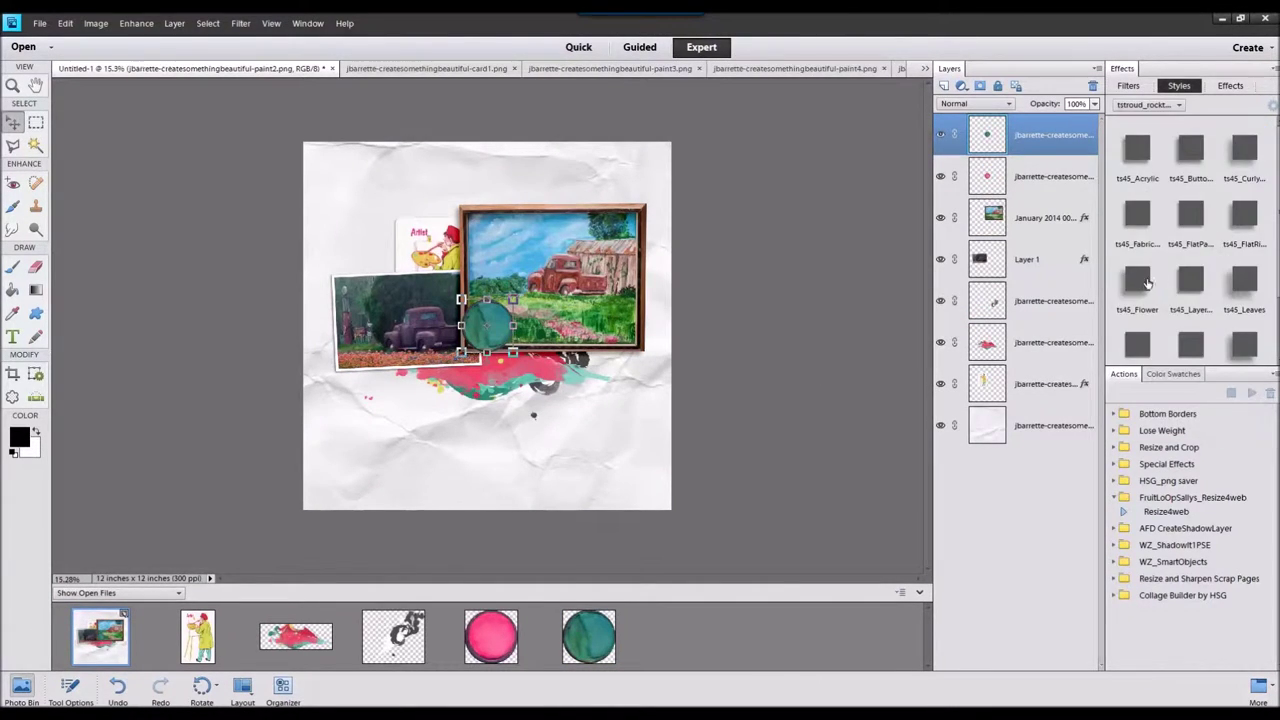
{"action": "left_click", "coordinate": [1030, 178]}
{"action": "left_click", "coordinate": [1033, 148], "text": "ctrl"}
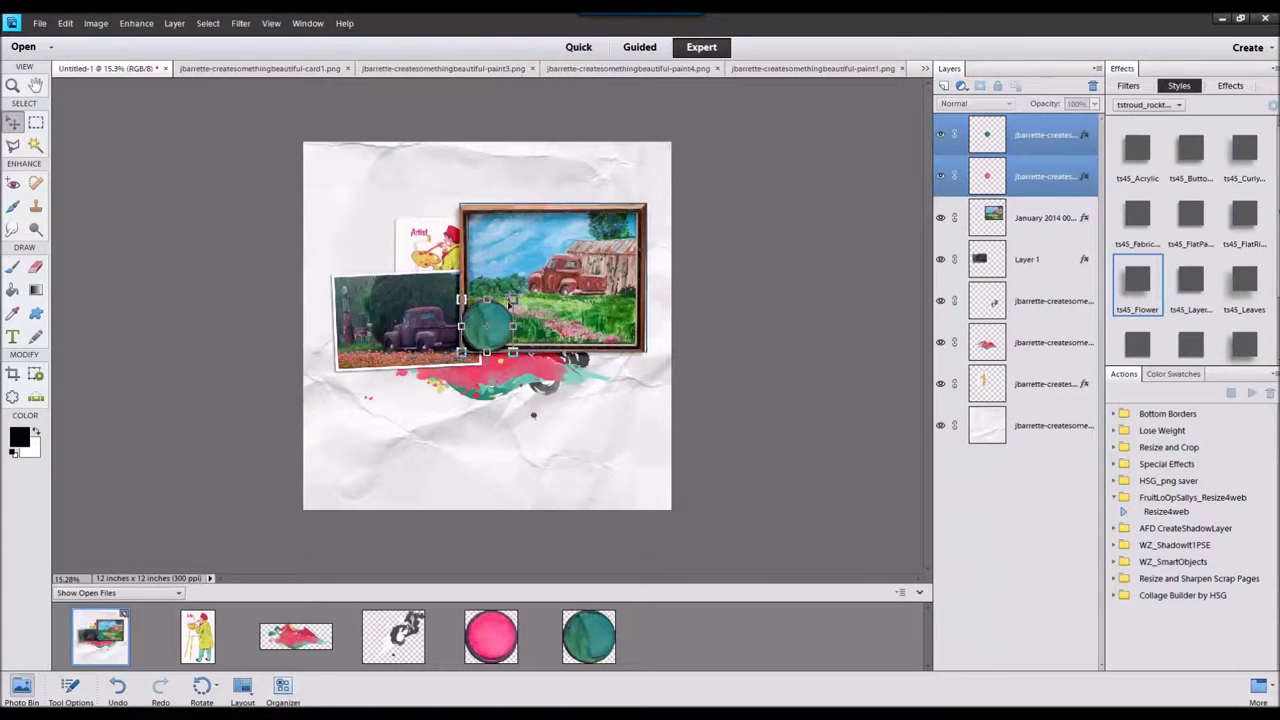
Shrink both paint circles, placing the green one over the frame's lower edge and the pink one below its right corner
{"action": "left_click", "coordinate": [451, 377]}
{"action": "left_click", "coordinate": [655, 384]}
{"action": "mouse_move", "coordinate": [484, 340]}
{"action": "left_mouse_down"}
{"action": "mouse_move", "coordinate": [570, 378]}
{"action": "mouse_move", "coordinate": [567, 362]}
{"action": "mouse_move", "coordinate": [643, 415]}
{"action": "mouse_move", "coordinate": [630, 402]}
{"action": "left_mouse_up"}
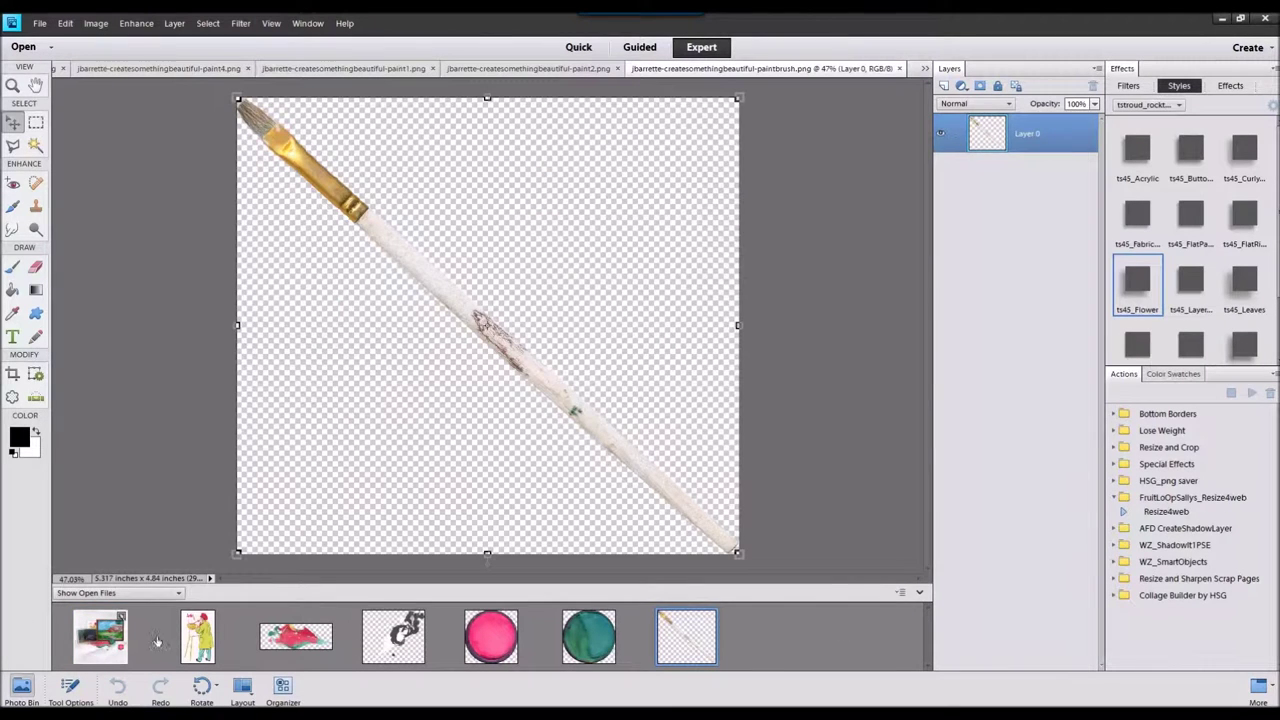
Add jbarrette-createsomethingbeautiful-paintbrush.png with the ts45_Flower shadow style, placed diagonally from the reference photo down across the paint
{"action": "left_click_drag", "start_coordinate": [157, 642], "coordinate": [80, 630]}
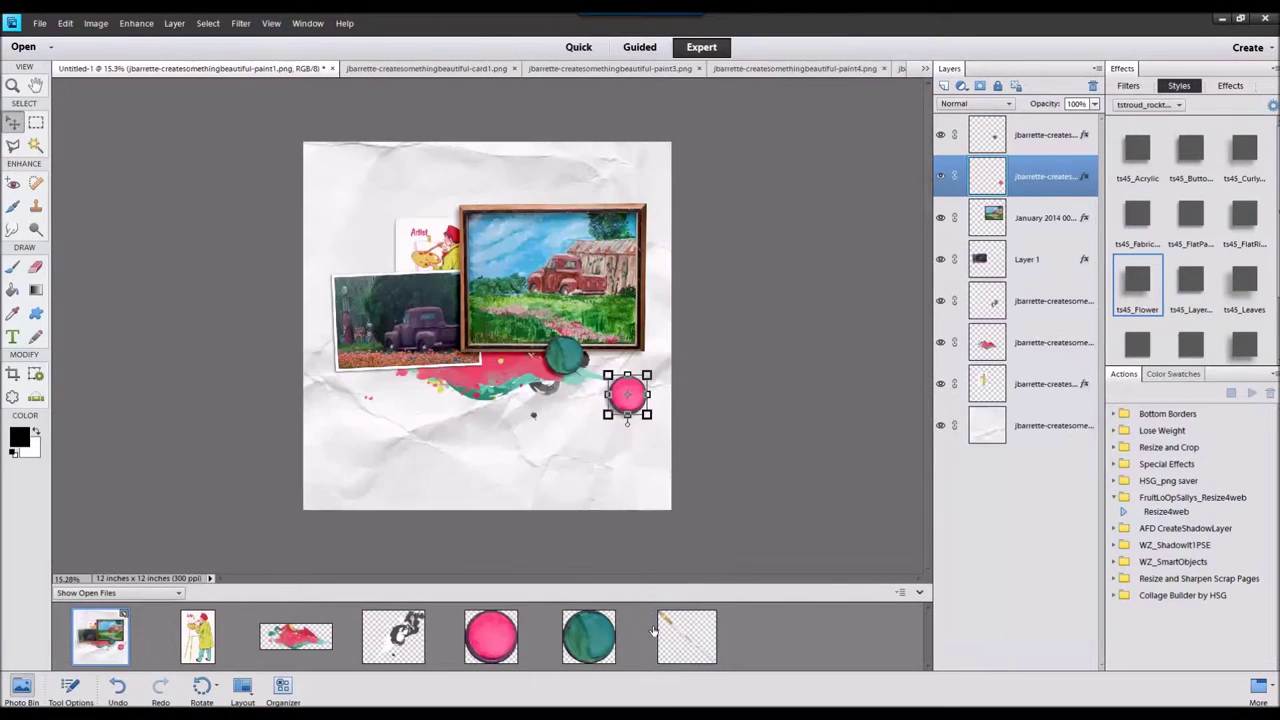
{"action": "double_click", "coordinate": [1130, 275]}
{"action": "mouse_move", "coordinate": [461, 307]}
{"action": "left_mouse_down"}
{"action": "mouse_move", "coordinate": [517, 358]}
{"action": "mouse_move", "coordinate": [495, 382]}
{"action": "mouse_move", "coordinate": [484, 347]}
{"action": "left_mouse_up"}
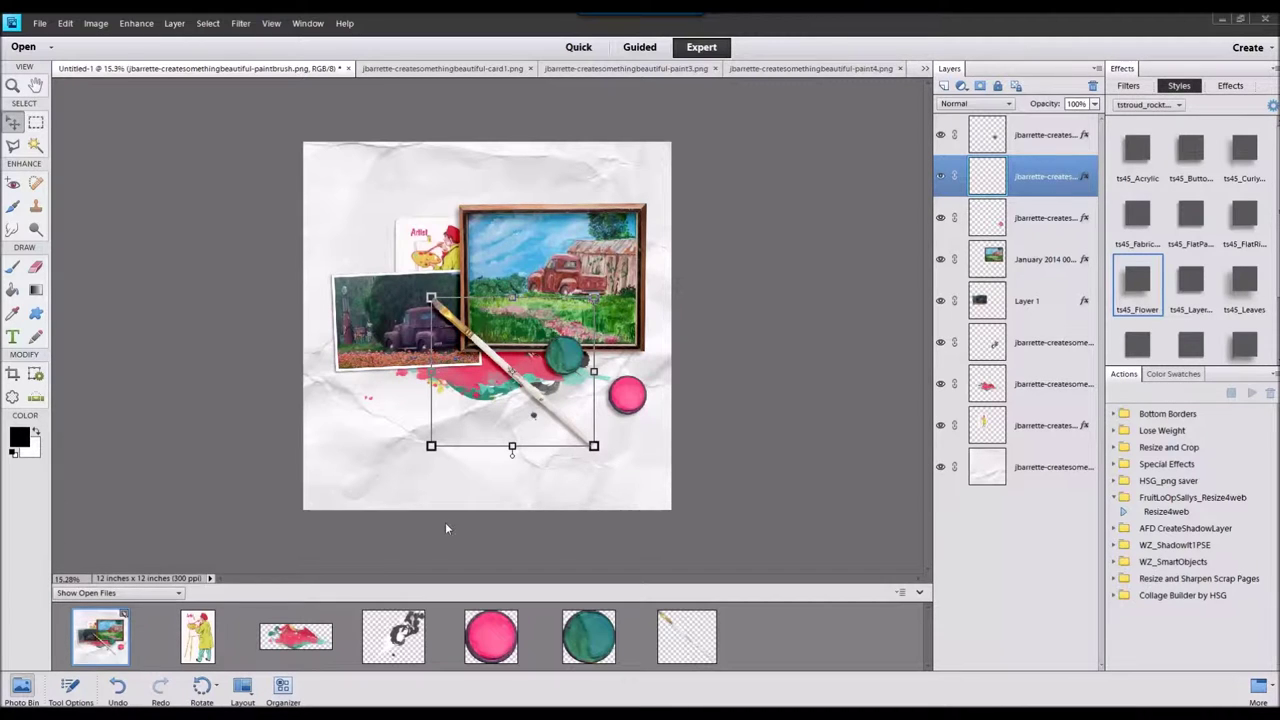
Add the BE CREATIVE strip, jbarrette-artandsoul-wordstrip4.png, on the reference photo's top edge with the flat-paper ts45 shadow style
{"action": "left_click", "coordinate": [205, 636]}
{"action": "left_click_drag", "start_coordinate": [686, 636], "coordinate": [707, 457]}
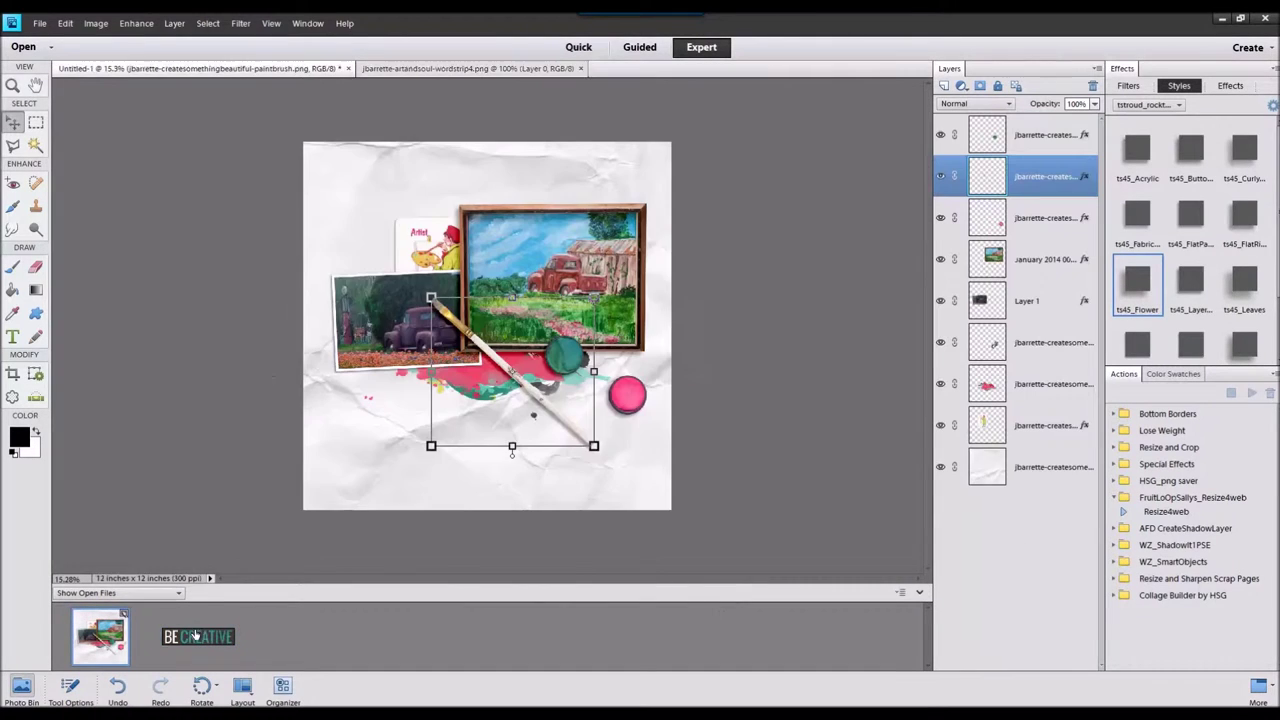
{"action": "left_click_drag", "start_coordinate": [487, 326], "coordinate": [374, 269]}
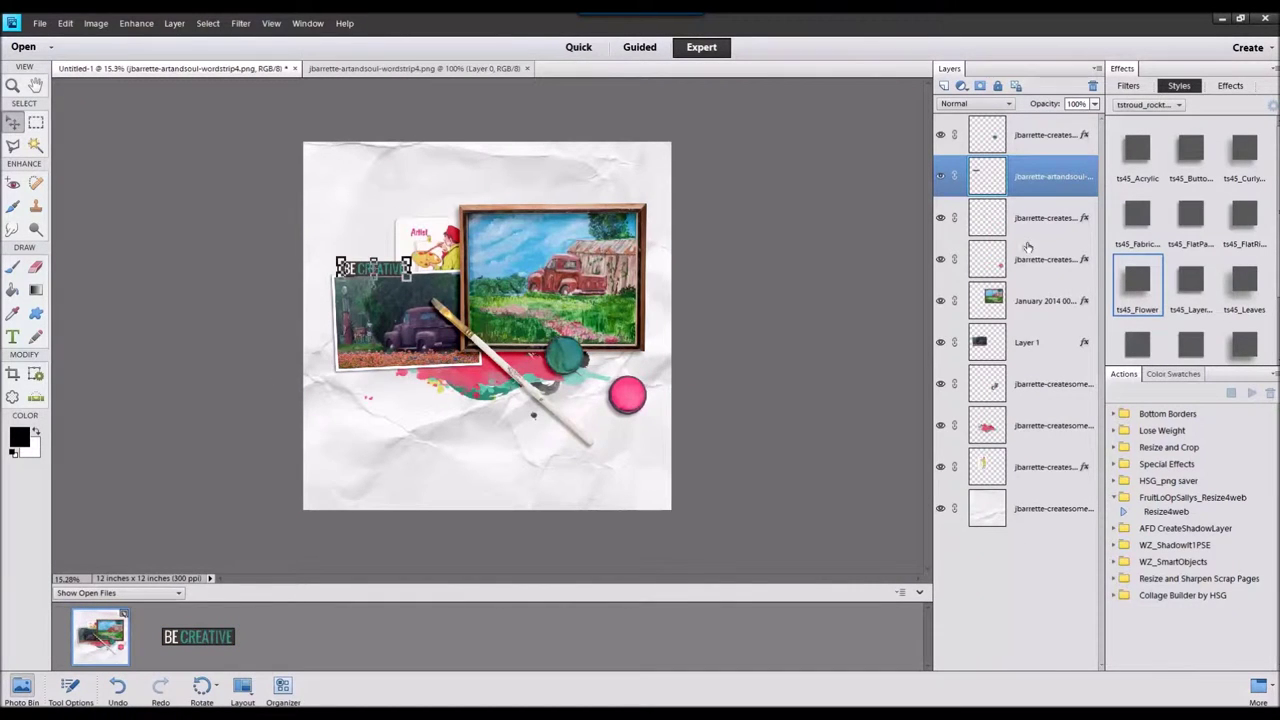
{"action": "left_click", "coordinate": [1136, 285]}
{"action": "left_click", "coordinate": [1190, 215]}
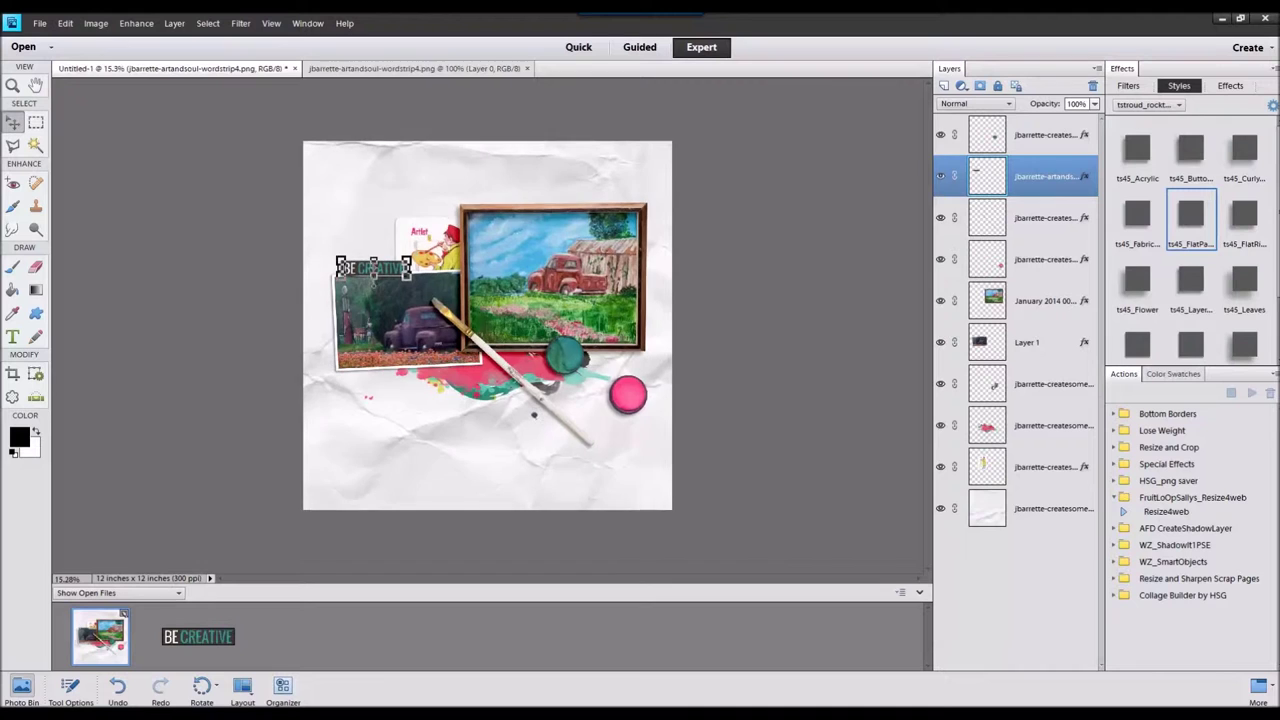
Add the MAKE ART AND LIVE FOREVER strip, jbarrette-artandsoul-wordstrip2.png, below Layer 1 and position it under the end of the brush handle
{"action": "left_click_drag", "start_coordinate": [763, 610], "coordinate": [769, 600]}
{"action": "double_click", "coordinate": [116, 622]}
{"action": "left_click", "coordinate": [1007, 388]}
{"action": "left_click_drag", "start_coordinate": [304, 638], "coordinate": [594, 427]}
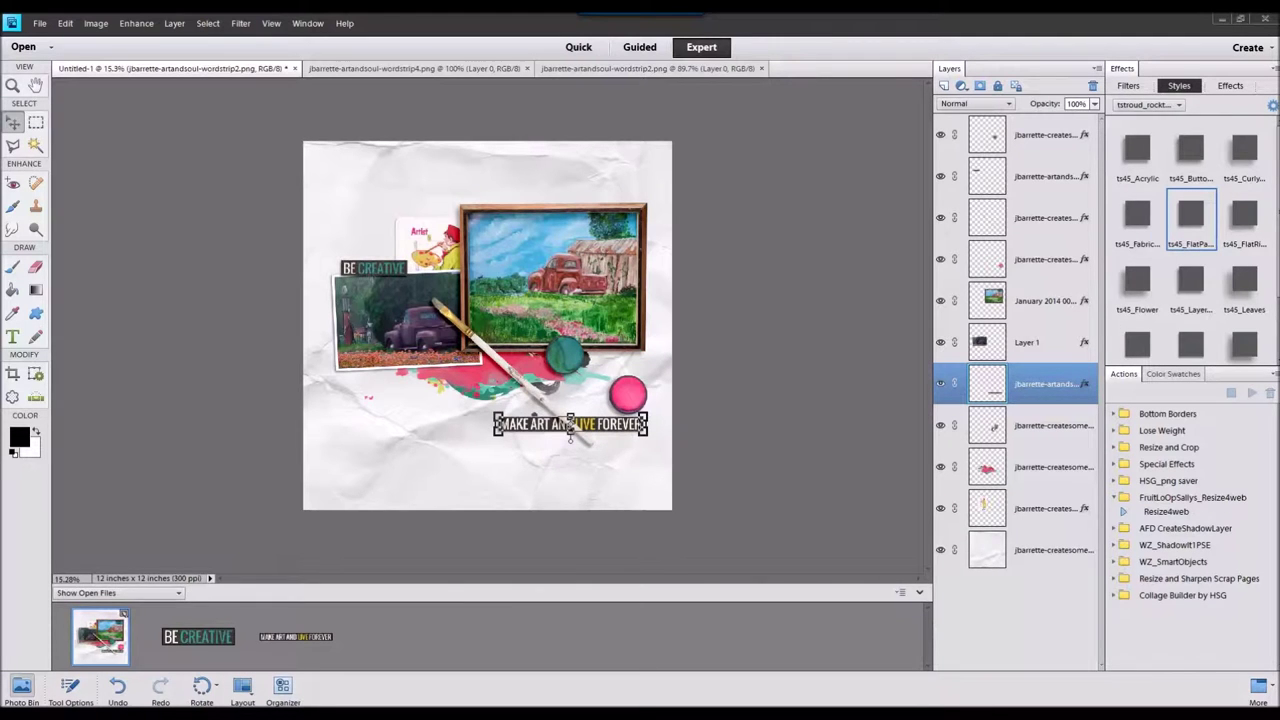
Add lpritchett-artandsoul-flair.png as the top layer and position the ART badge above the BE CREATIVE strip
{"action": "left_click_drag", "start_coordinate": [709, 604], "coordinate": [714, 595]}
{"action": "double_click", "coordinate": [82, 636]}
{"action": "left_click_drag", "start_coordinate": [393, 637], "coordinate": [450, 373]}
{"action": "right_click", "coordinate": [456, 372]}
{"action": "left_click", "coordinate": [500, 452]}
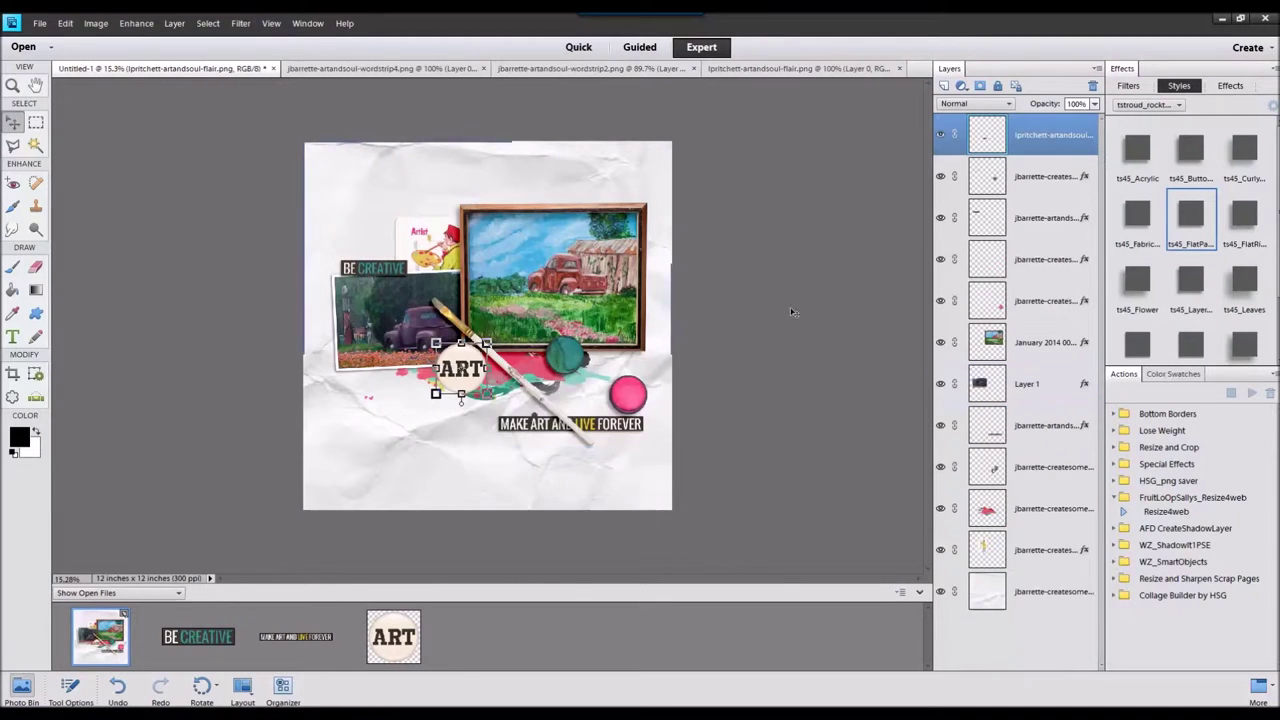
{"action": "mouse_move", "coordinate": [447, 380]}
{"action": "left_mouse_down"}
{"action": "mouse_move", "coordinate": [467, 432]}
{"action": "mouse_move", "coordinate": [375, 288]}
{"action": "mouse_move", "coordinate": [386, 251]}
{"action": "left_mouse_up"}
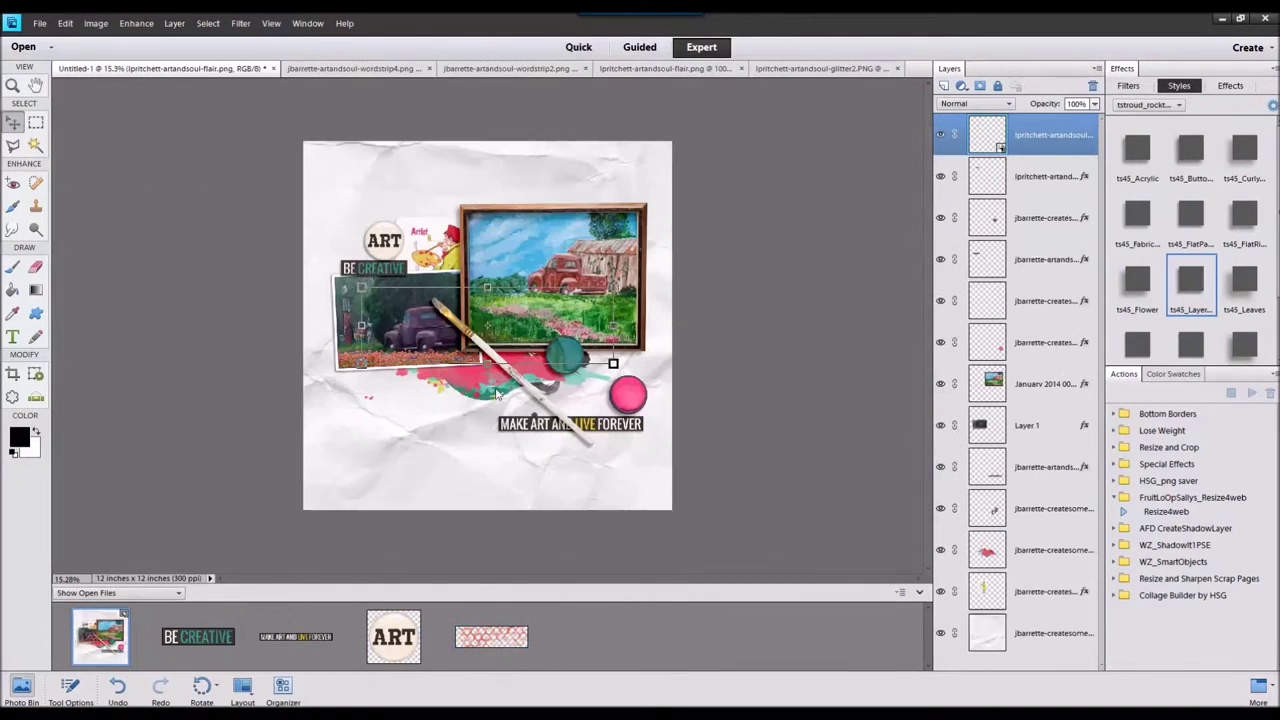
Send the glitter2 piece down to just above the pink paint, beneath the reference photo, and tuck notetear1 behind the ART badge
{"action": "key", "text": "ctrl+["}
{"action": "key", "text": "ctrl+["}
{"action": "key", "text": "ctrl+["}
{"action": "key", "text": "ctrl+["}
{"action": "key", "text": "ctrl+["}
{"action": "key", "text": "ctrl+["}
{"action": "key", "text": "ctrl+["}
{"action": "key", "text": "ctrl+["}
{"action": "key", "text": "ctrl+["}
{"action": "left_click_drag", "start_coordinate": [541, 340], "coordinate": [493, 363]}
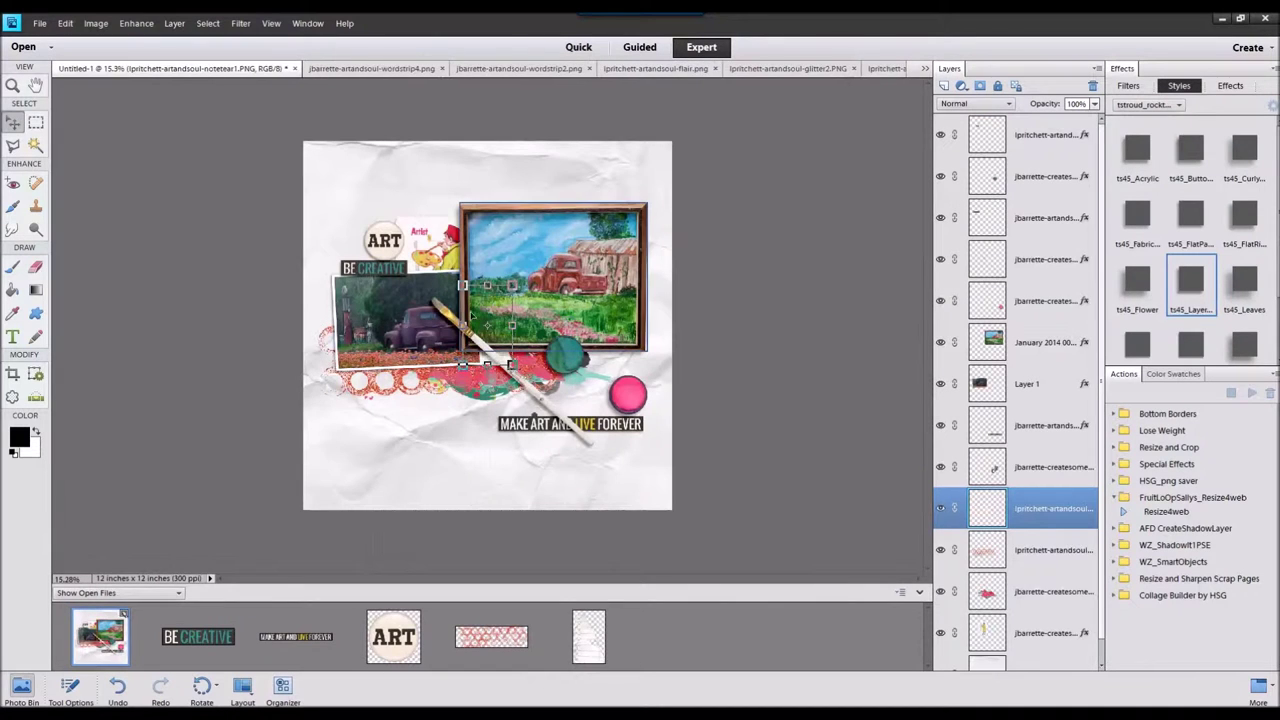
{"action": "left_click_drag", "start_coordinate": [470, 318], "coordinate": [364, 233]}
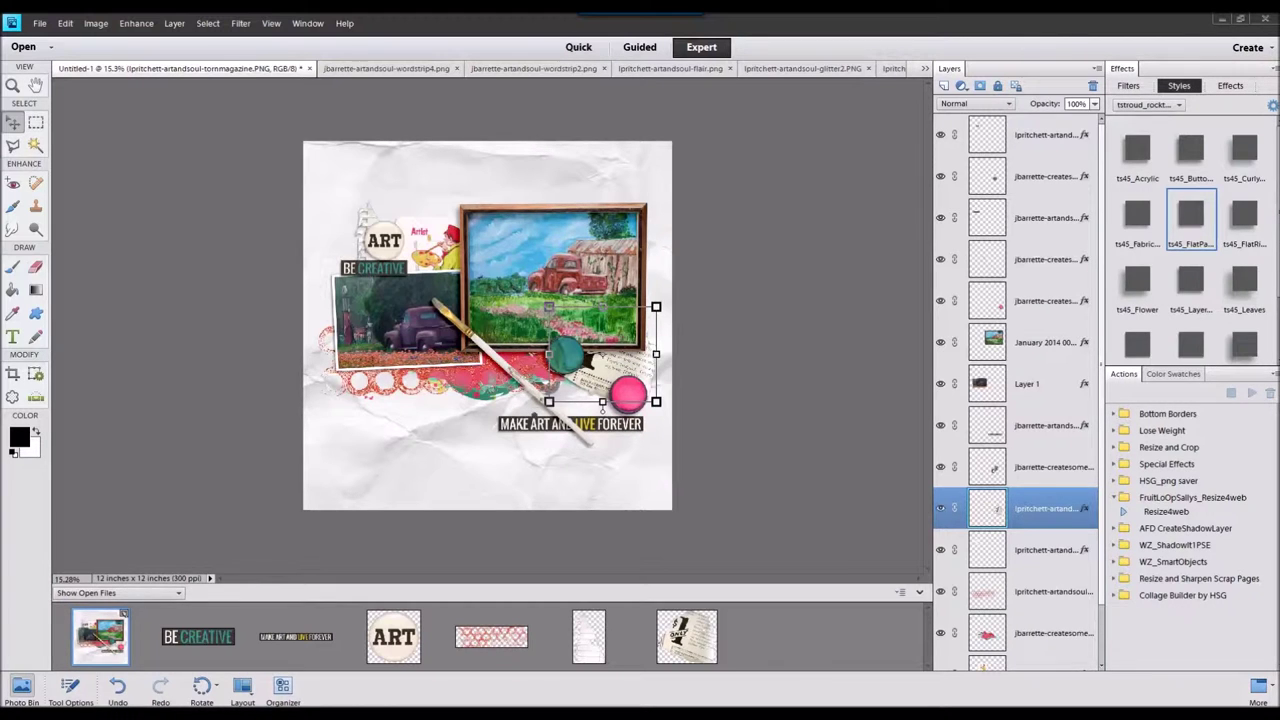
Add lpritchett-artandsoul-express.png to the layout and position the word art across the page below the cluster
{"action": "left_click_drag", "start_coordinate": [750, 655], "coordinate": [540, 428]}
{"action": "double_click", "coordinate": [98, 645]}
{"action": "left_click_drag", "start_coordinate": [522, 332], "coordinate": [526, 456]}
{"action": "left_click", "coordinate": [531, 459]}
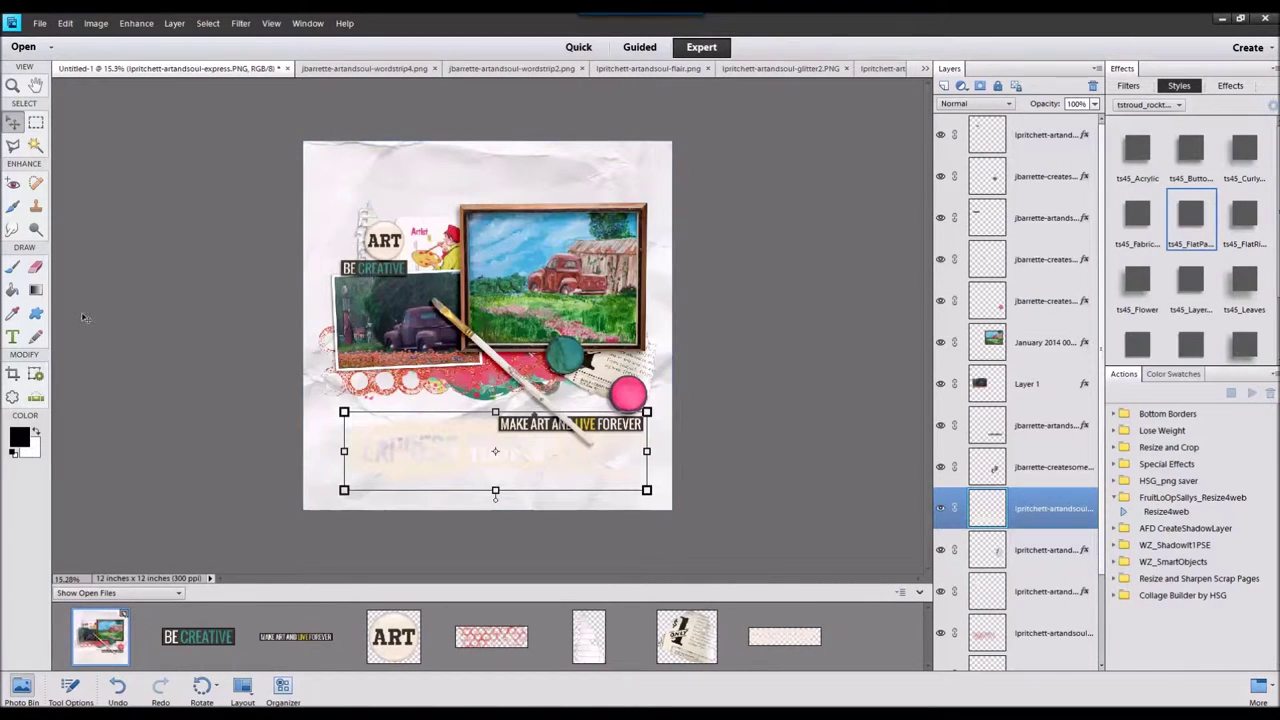
Recolor the express word art with a solid color fill sampled from the dark word strip, clipped to its layer and merged
{"action": "left_click", "coordinate": [12, 314]}
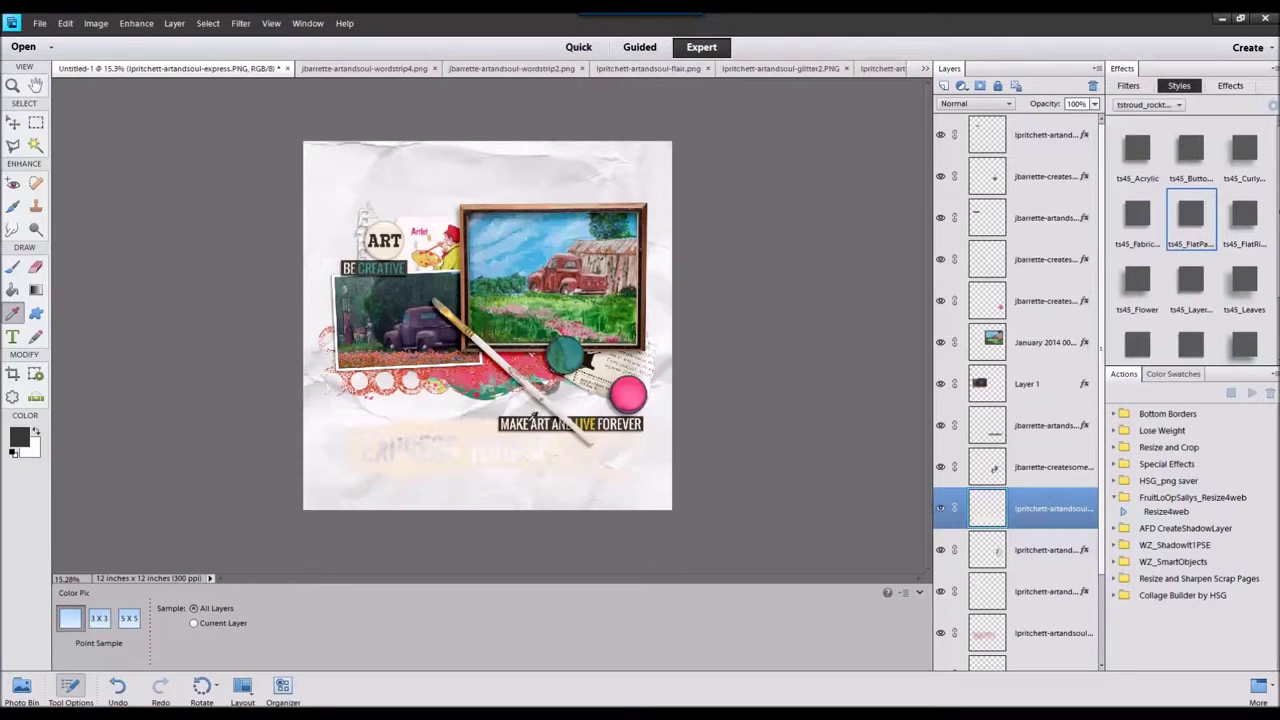
{"action": "left_click", "coordinate": [13, 122]}
{"action": "left_click", "coordinate": [962, 87]}
{"action": "left_click", "coordinate": [980, 103]}
{"action": "left_click", "coordinate": [772, 192]}
{"action": "key", "text": "ctrl+g"}
{"action": "key", "text": "ctrl+e"}
{"action": "left_click", "coordinate": [751, 174]}
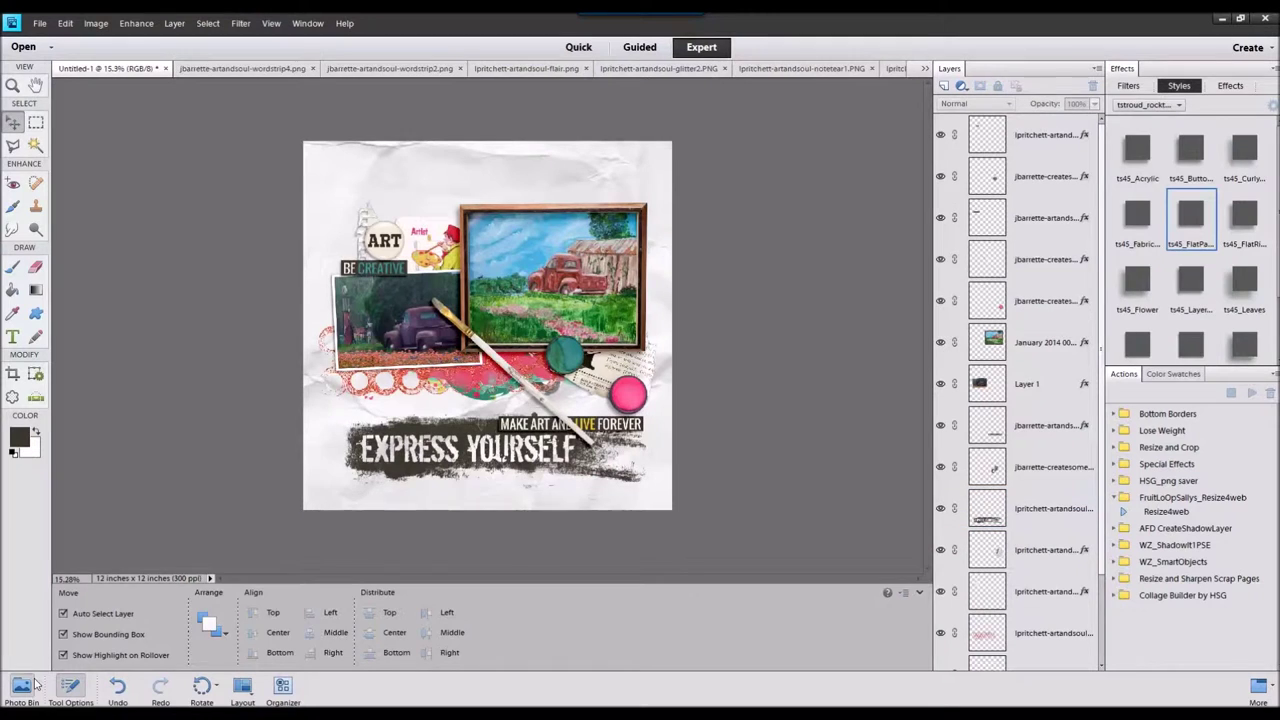
Apply a tangie_paperworn_AJstyles art journal style to the EXPRESS YOURSELF word art and return to the tstroud_rocktheshadows_45 set
{"action": "left_click", "coordinate": [22, 690]}
{"action": "left_click", "coordinate": [520, 457]}
{"action": "left_click", "coordinate": [1150, 104]}
{"action": "left_click", "coordinate": [1160, 351]}
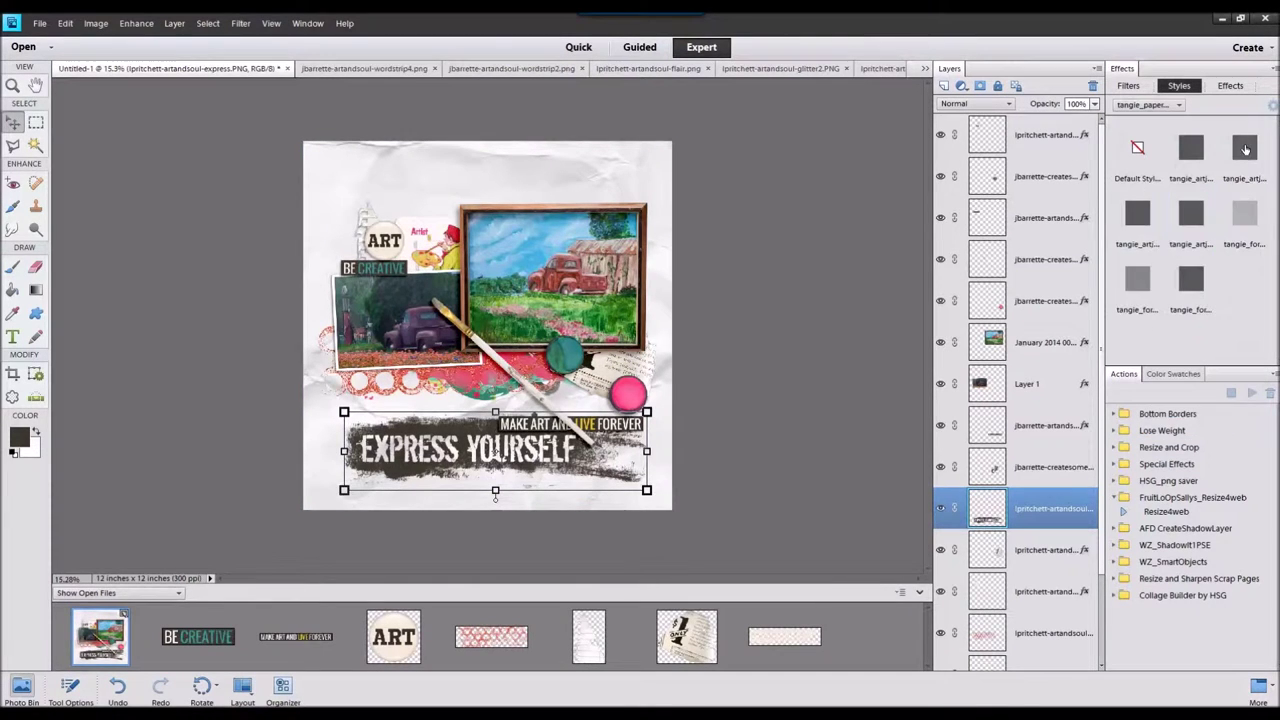
{"action": "left_click", "coordinate": [1150, 104]}
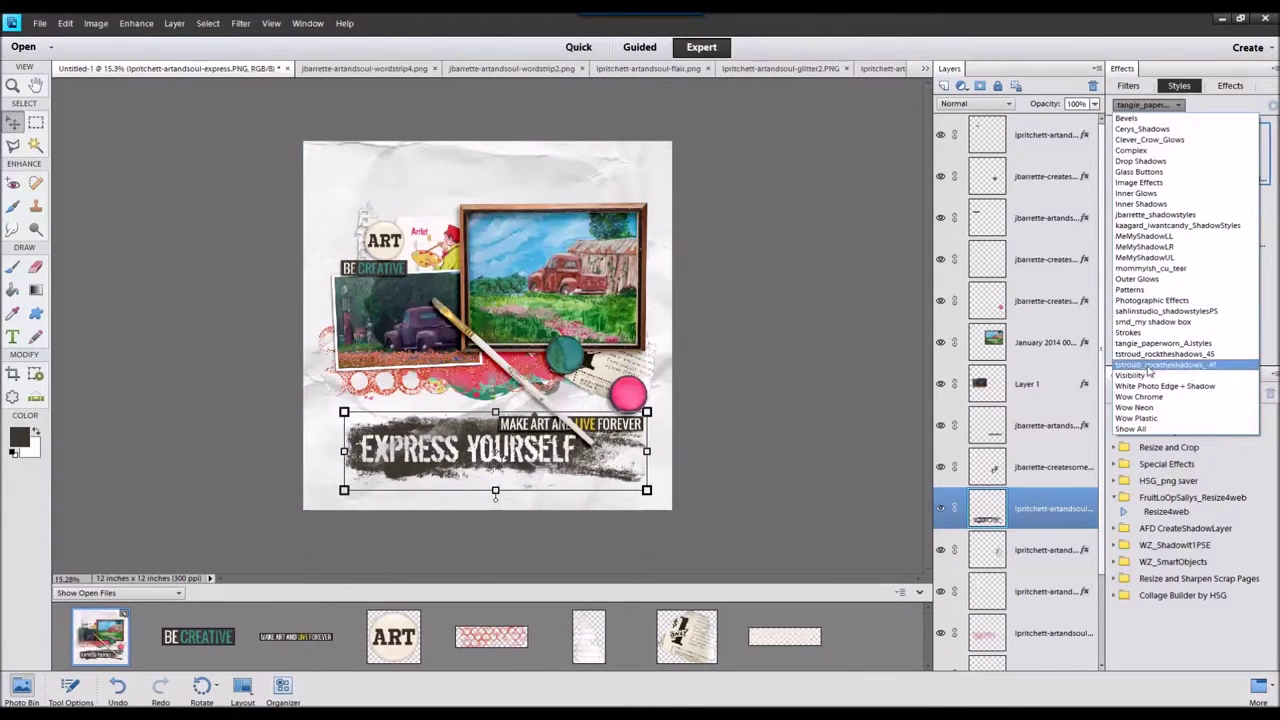
{"action": "left_click", "coordinate": [1153, 349]}
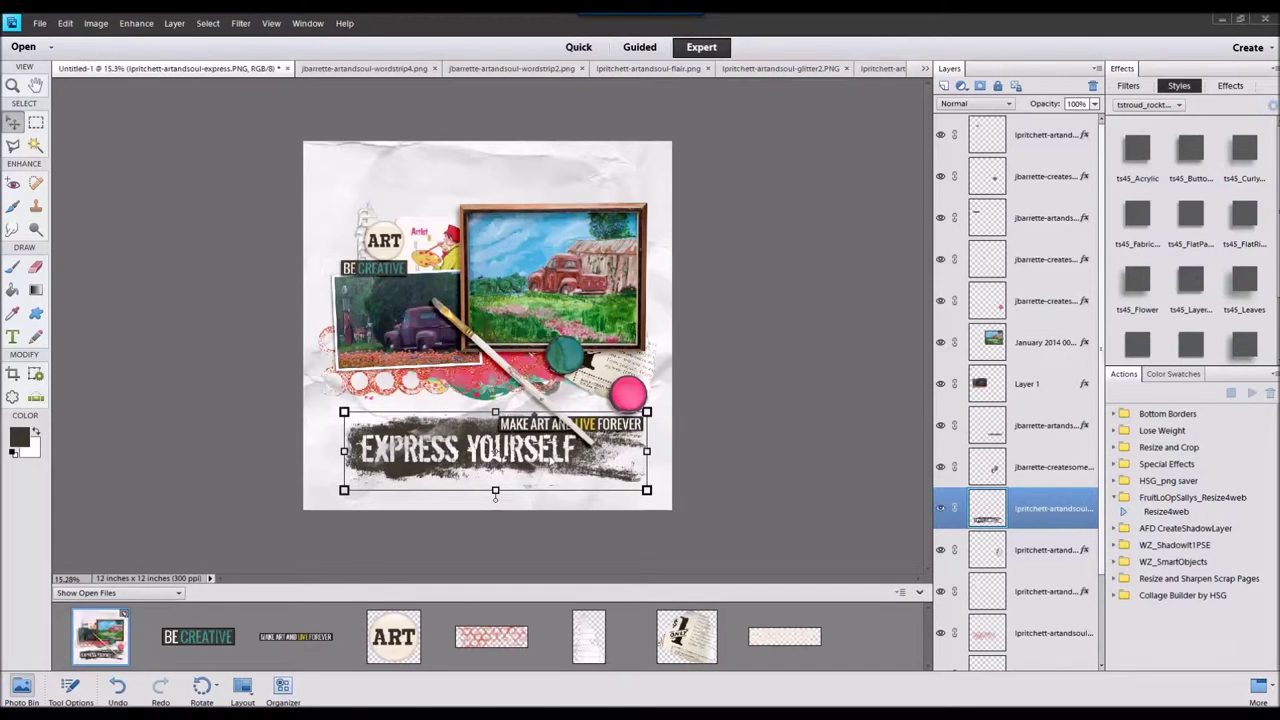
Move the EXPRESS YOURSELF title up and left under the pictures, and shift the MAKE ART AND LIVE FOREVER strip below it
{"action": "left_click_drag", "start_coordinate": [453, 429], "coordinate": [434, 401]}
{"action": "mouse_move", "coordinate": [613, 425]}
{"action": "left_mouse_down"}
{"action": "mouse_move", "coordinate": [618, 455]}
{"action": "mouse_move", "coordinate": [611, 447]}
{"action": "left_mouse_up"}
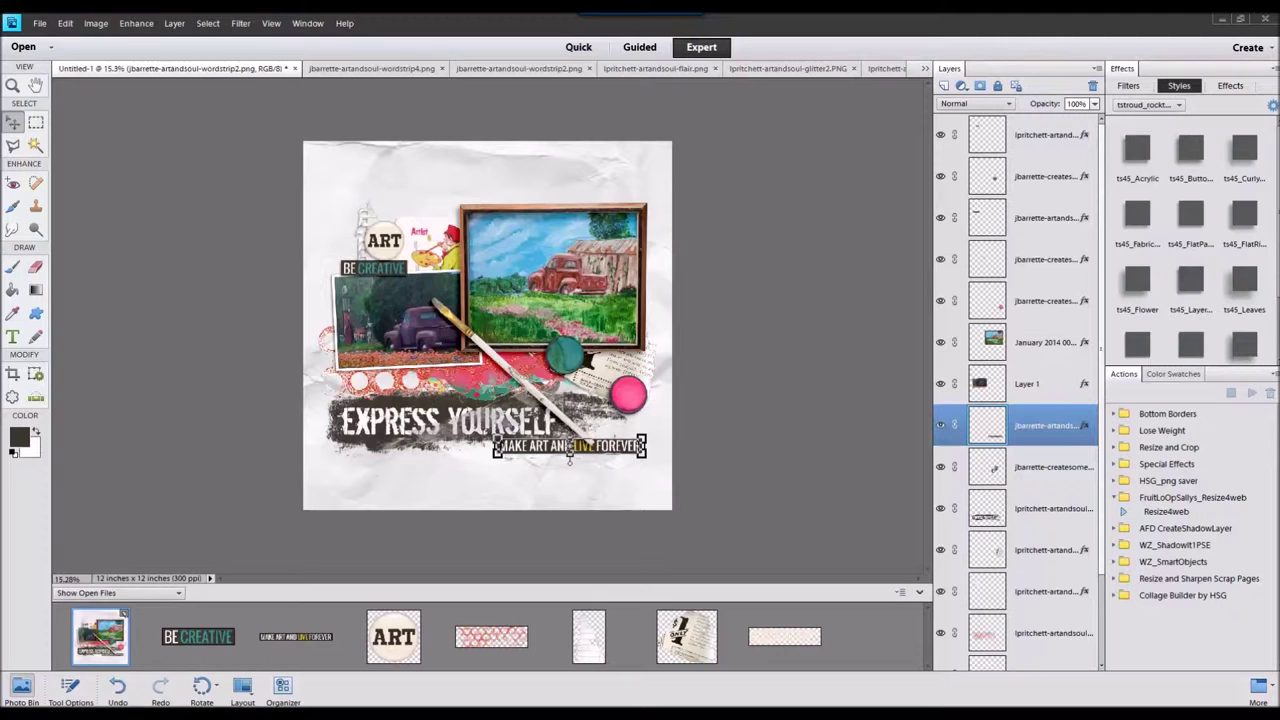
Close all the embellishment source files in the Photo Bin, keeping only the layout open
{"action": "left_click", "coordinate": [181, 641]}
{"action": "right_click", "coordinate": [810, 628]}
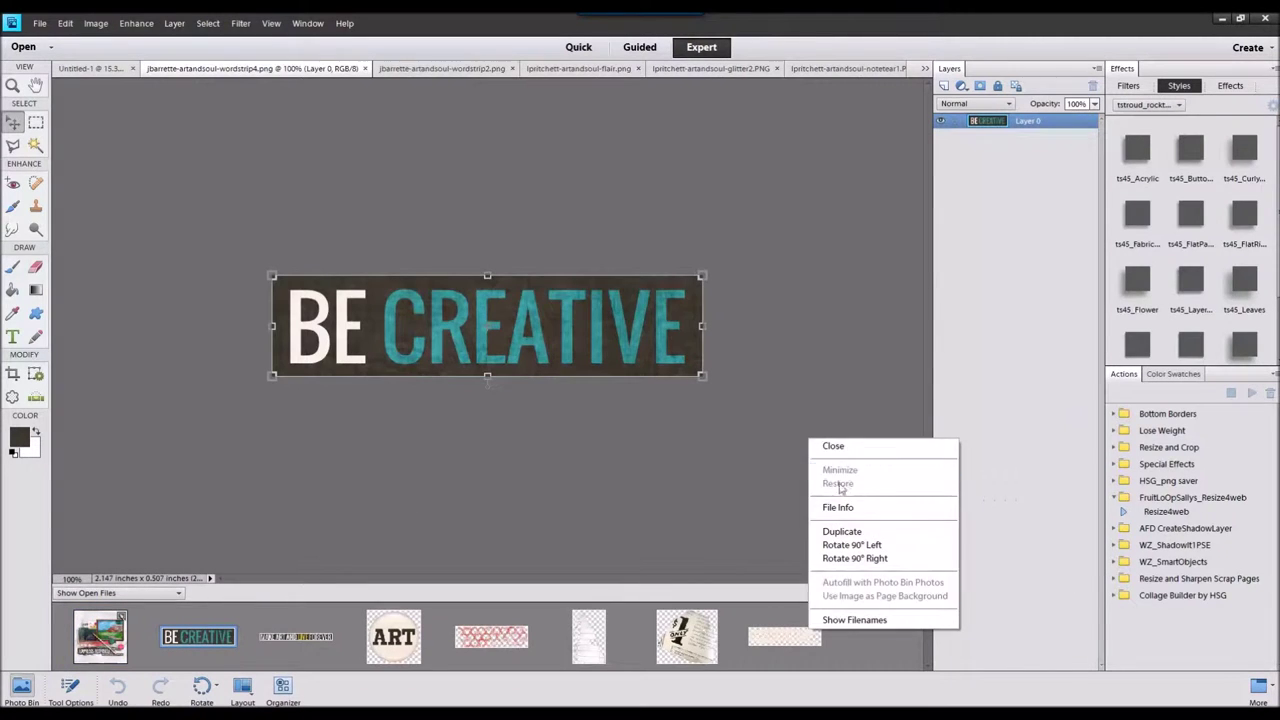
{"action": "left_click", "coordinate": [838, 446]}
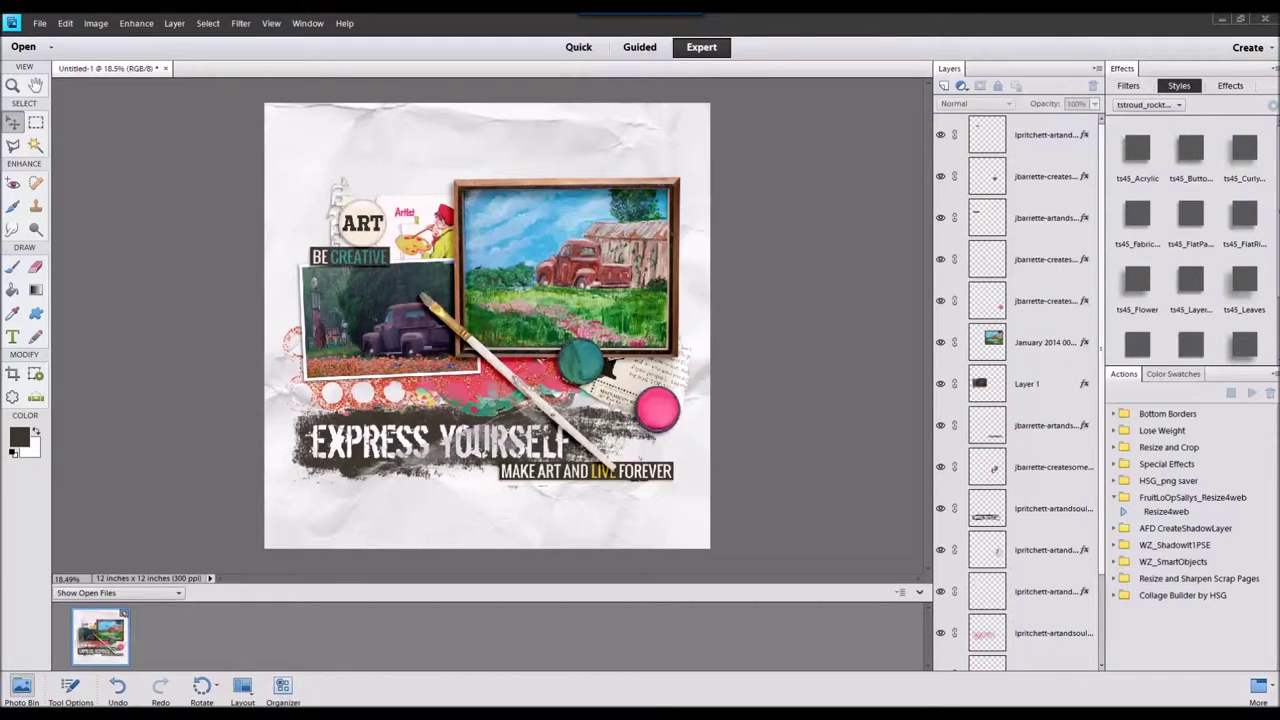
Add jbarrette-artandsoul-pricetag.png below the painting layer and tuck the strip under the frame's lower edge
{"action": "left_click_drag", "start_coordinate": [689, 634], "coordinate": [689, 634]}
{"action": "left_click_drag", "start_coordinate": [487, 325], "coordinate": [94, 652]}
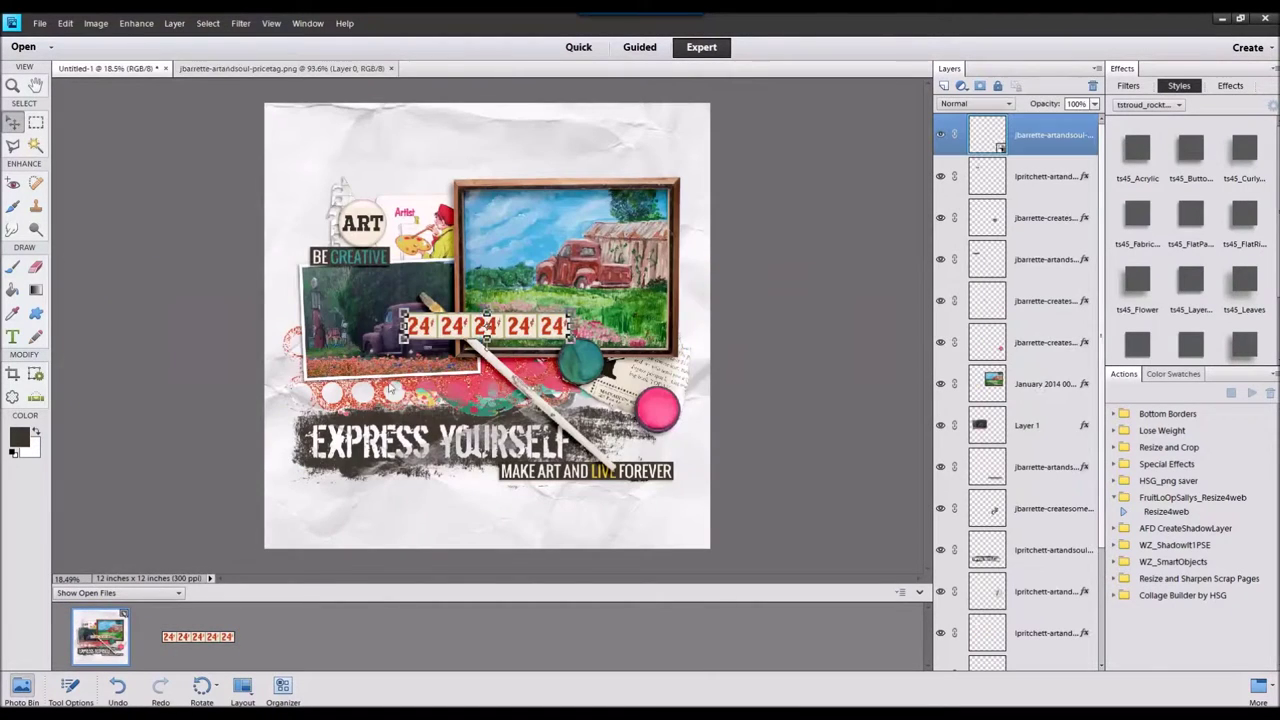
{"action": "left_click_drag", "start_coordinate": [473, 334], "coordinate": [519, 374]}
{"action": "left_click_drag", "start_coordinate": [1064, 142], "coordinate": [1045, 404]}
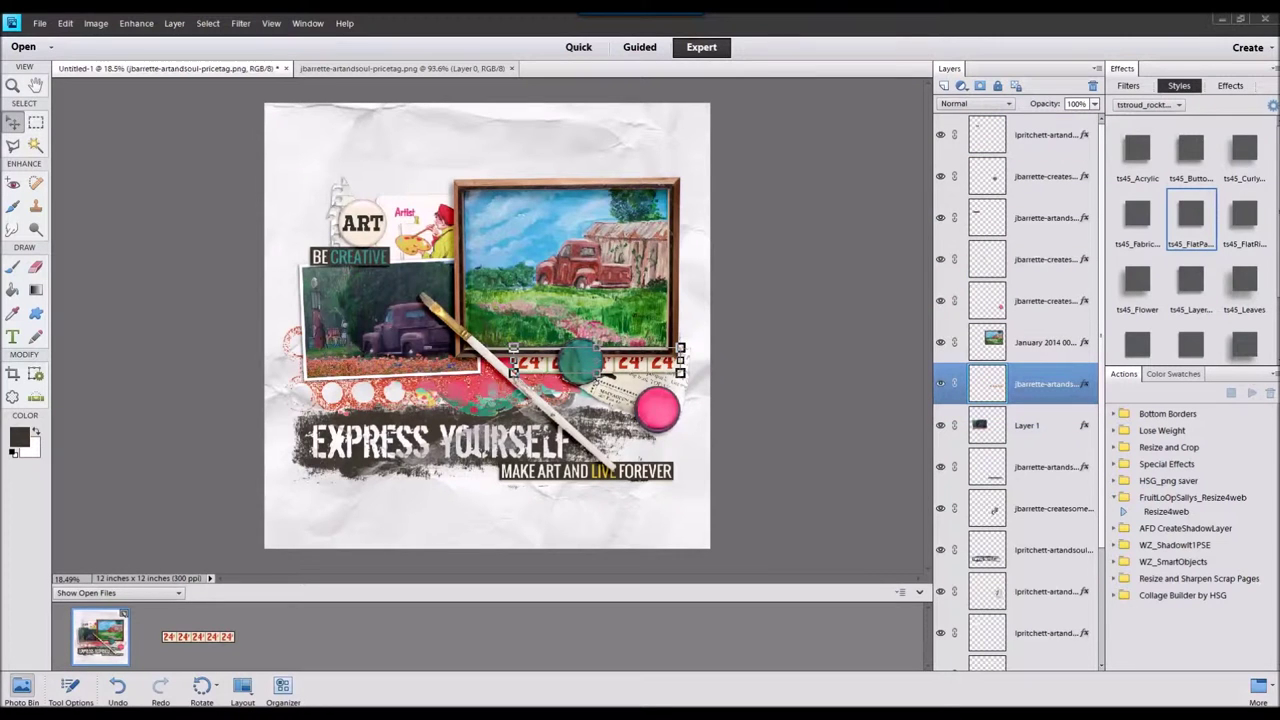
Open the four jbarrette-artandsoul-sequins files and add each sequin to the layout below the painting layer
{"action": "left_click_drag", "start_coordinate": [701, 560], "coordinate": [690, 632]}
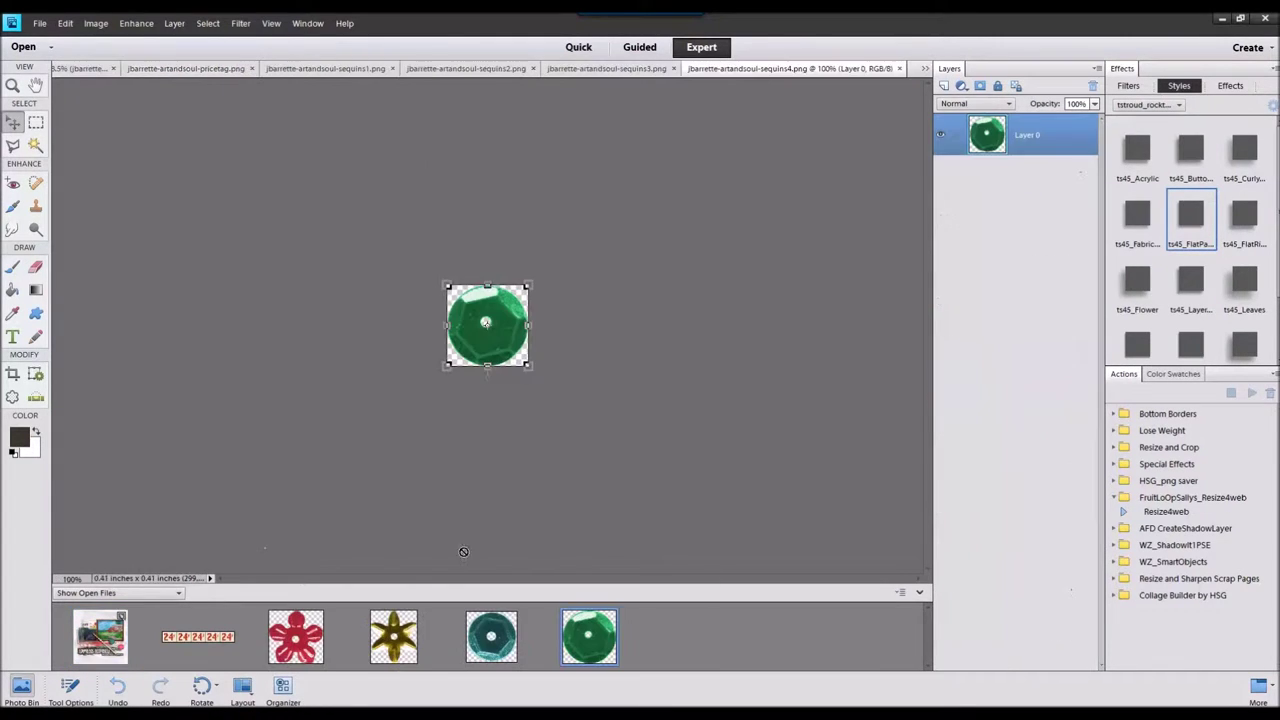
{"action": "left_click", "coordinate": [100, 636]}
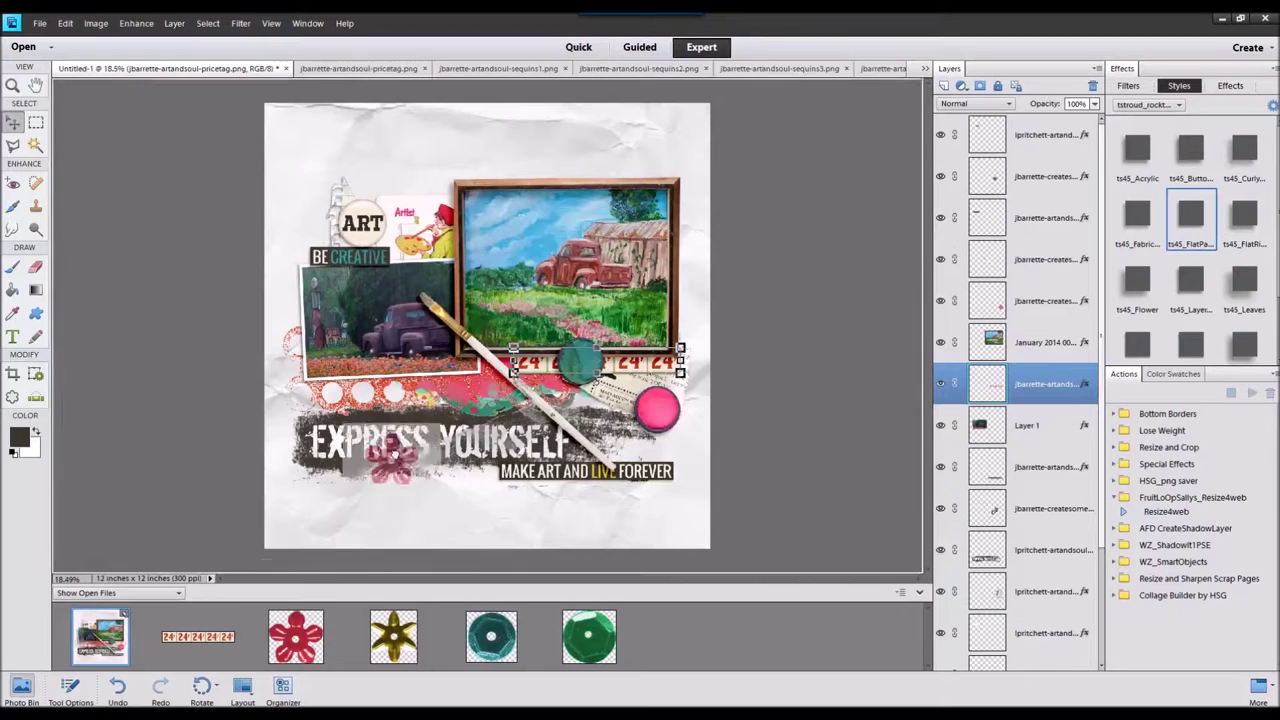
{"action": "left_click_drag", "start_coordinate": [400, 636], "coordinate": [488, 345]}
{"action": "left_click_drag", "start_coordinate": [491, 636], "coordinate": [488, 345]}
{"action": "left_click_drag", "start_coordinate": [589, 637], "coordinate": [488, 345]}
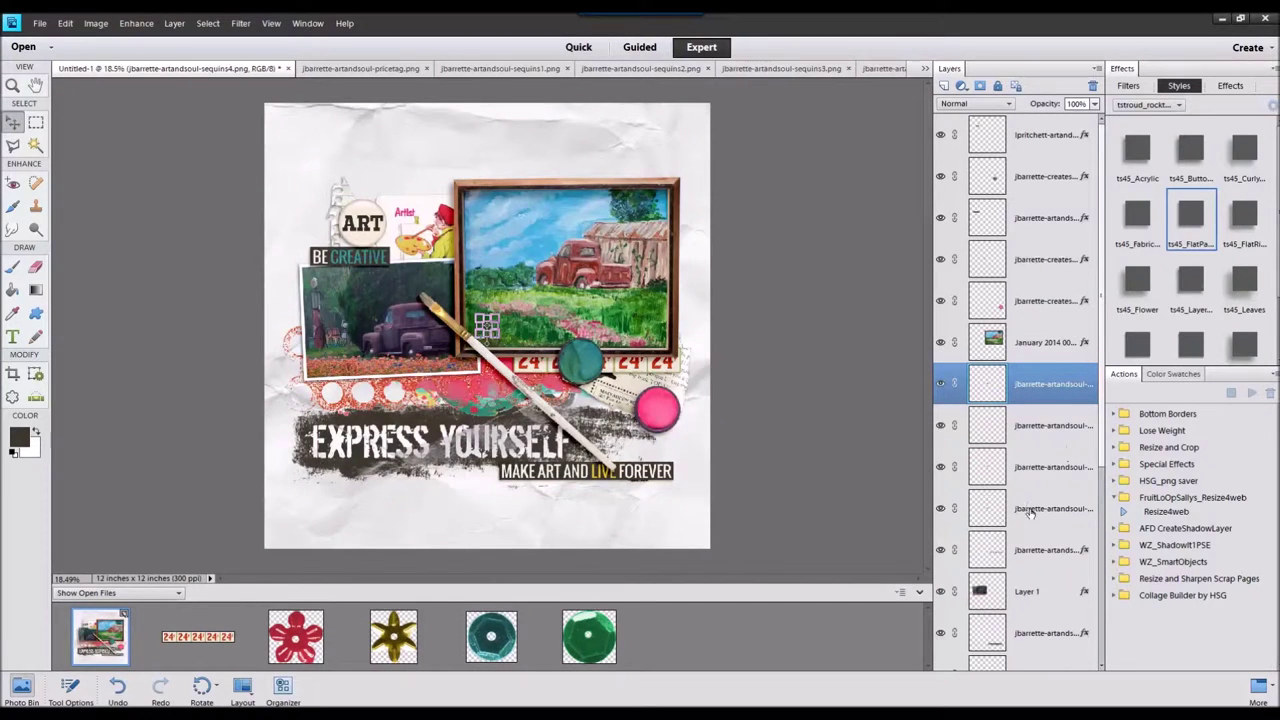
Apply a tstroud_rocktheshadows_45 shadow style to all four sequin layers and spread the sequins across the red strip under the pictures
{"action": "left_click", "coordinate": [1032, 508], "text": "shift"}
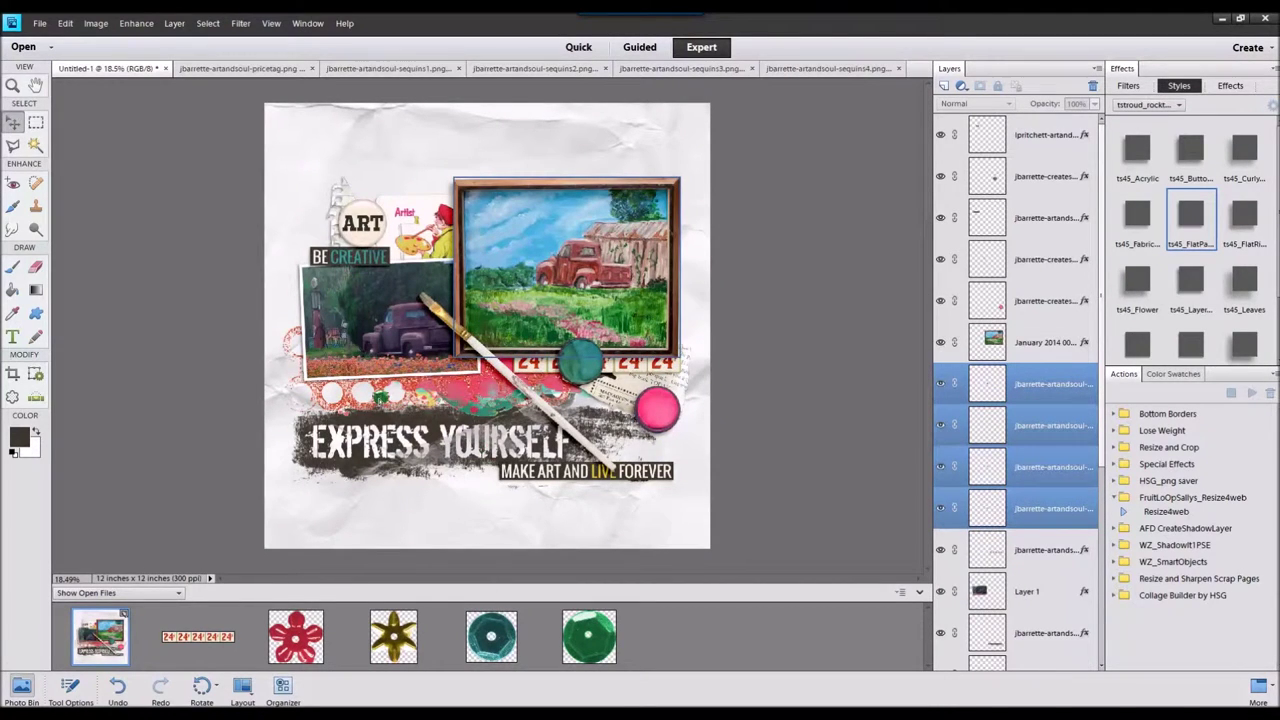
{"action": "left_click", "coordinate": [1180, 346]}
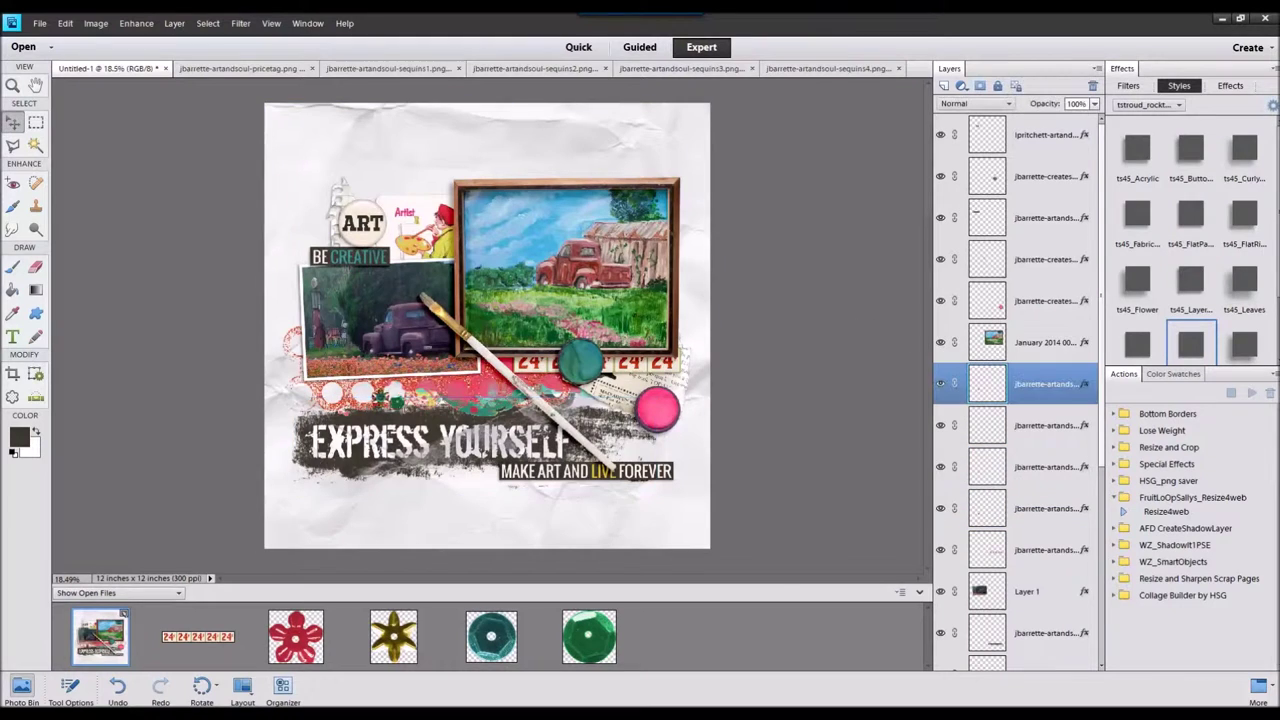
{"action": "left_click", "coordinate": [513, 412]}
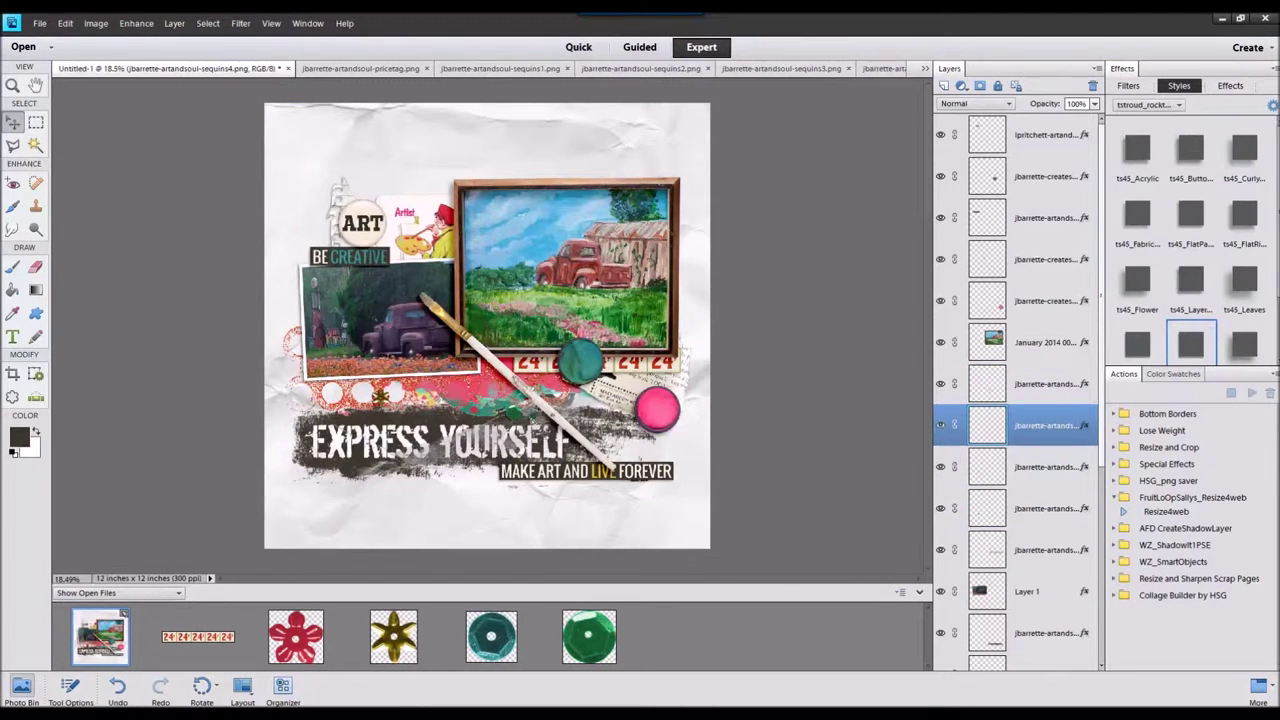
{"action": "left_click", "coordinate": [496, 418]}
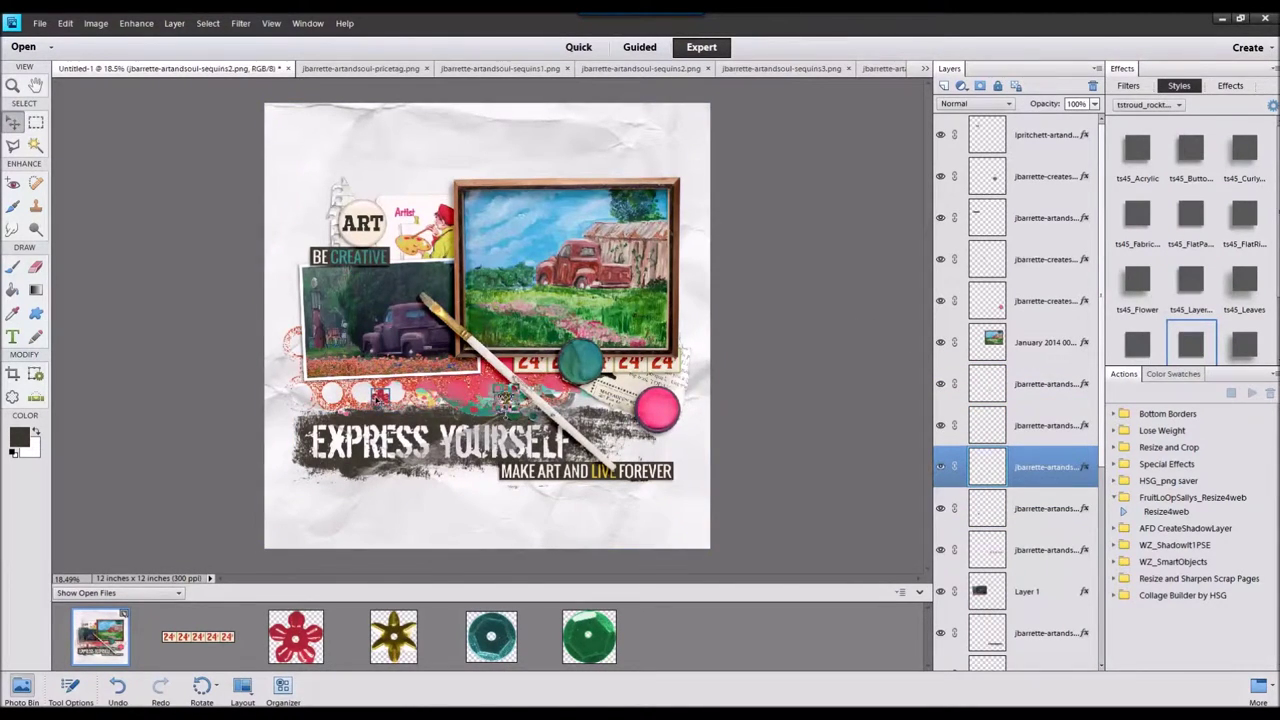
{"action": "left_click", "coordinate": [495, 385]}
Duplicate the four-sequin group three times, placing copies under the reference photo, below the title and over the price tag strip
{"action": "left_click", "coordinate": [1065, 401], "text": "shift"}
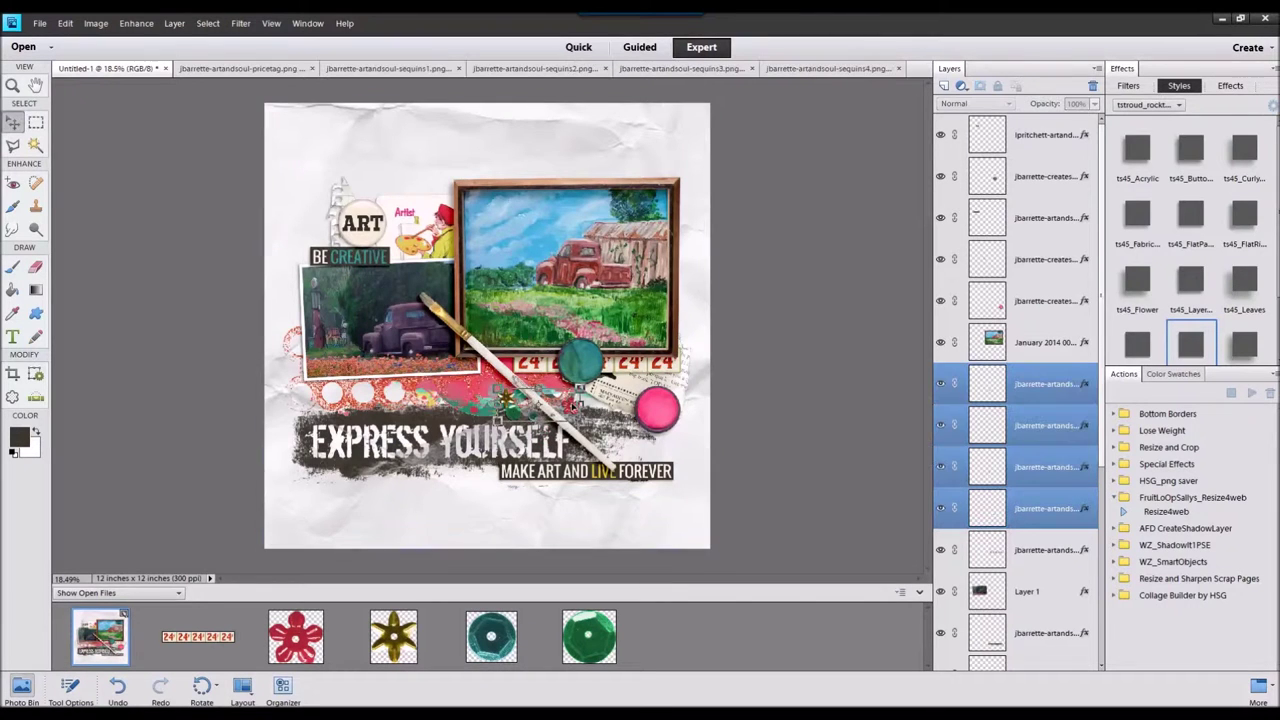
{"action": "left_click_drag", "start_coordinate": [482, 392], "coordinate": [680, 381]}
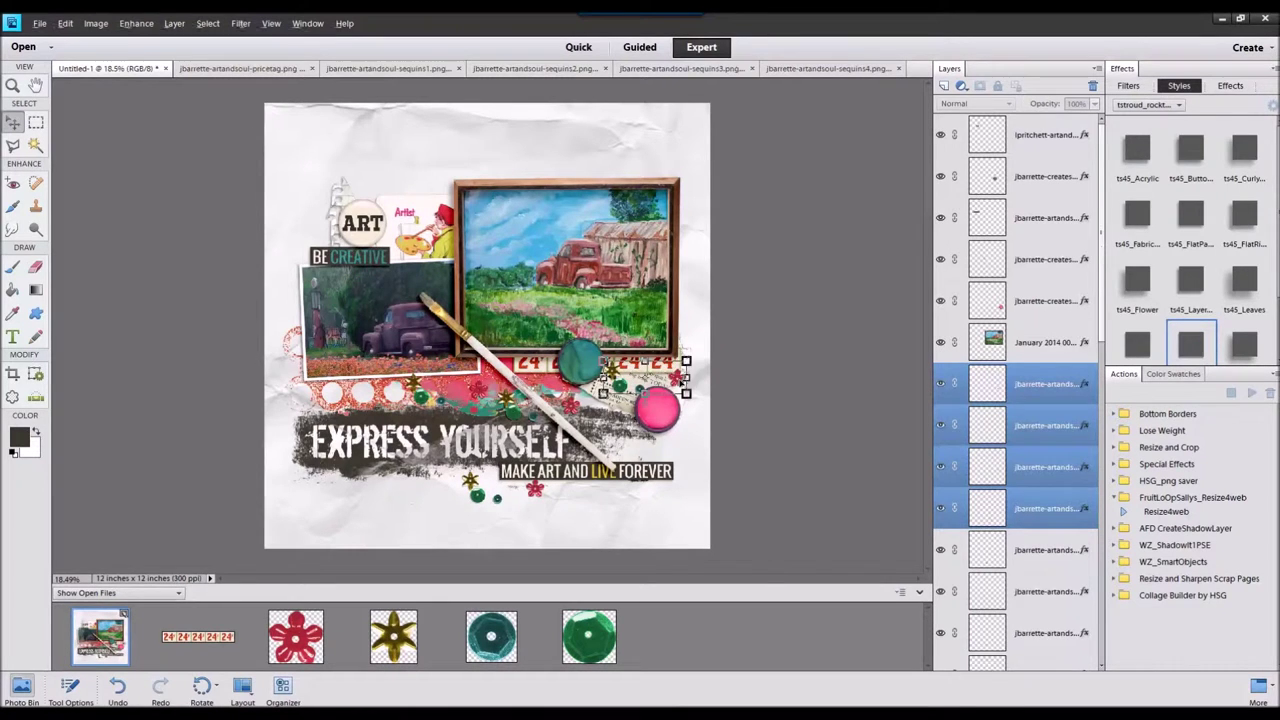
{"action": "left_click", "coordinate": [560, 405]}
{"action": "left_click", "coordinate": [65, 23]}
{"action": "left_click", "coordinate": [78, 38]}
Scatter individual sequins around the paintbrush and beside and below the start of the MAKE ART AND LIVE FOREVER strip
{"action": "left_click_drag", "start_coordinate": [535, 489], "coordinate": [488, 491]}
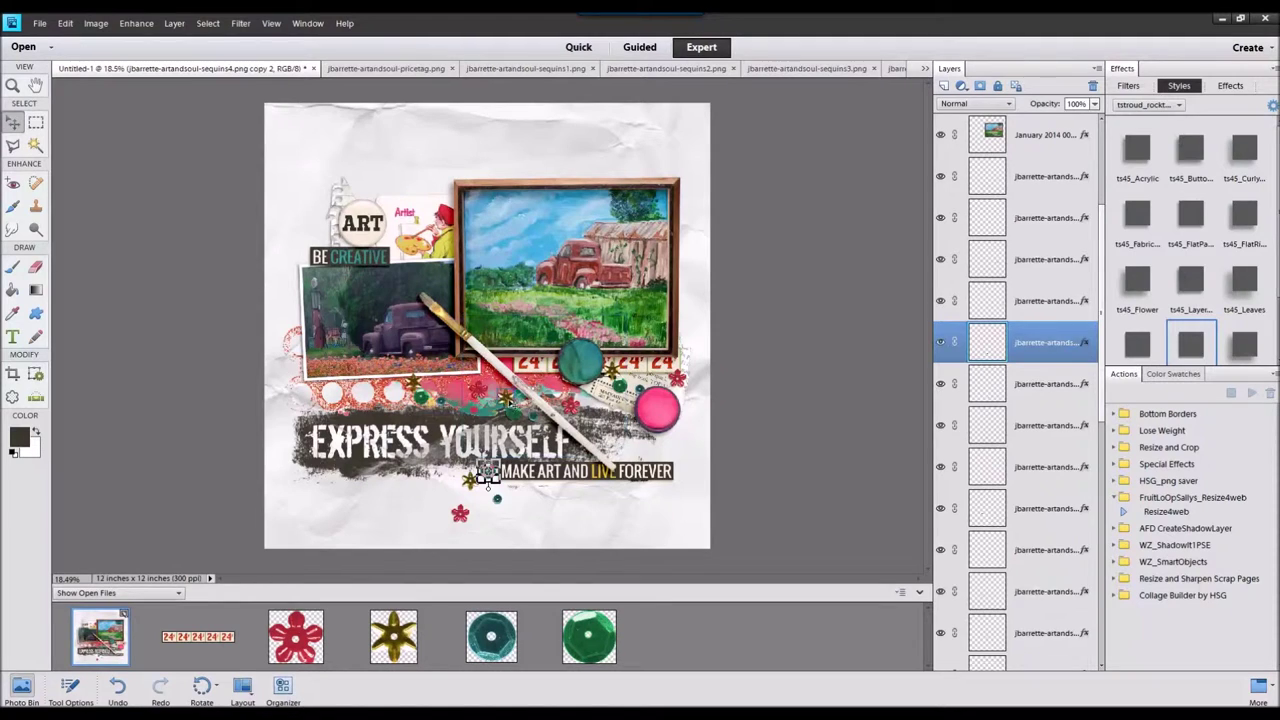
{"action": "left_click_drag", "start_coordinate": [506, 399], "coordinate": [496, 409]}
{"action": "left_click_drag", "start_coordinate": [421, 398], "coordinate": [454, 390]}
{"action": "key", "text": "ctrl+z"}
{"action": "key", "text": "ctrl+z"}
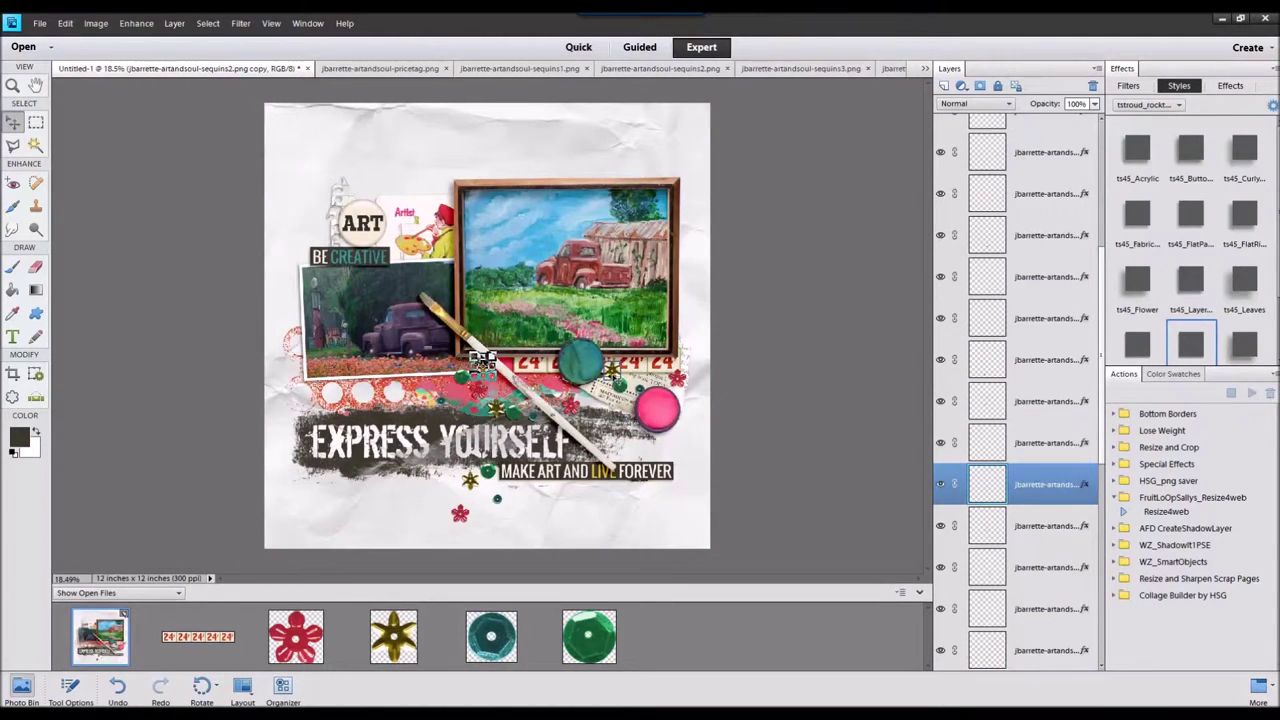
Spread the price tag's sequins around the frame's lower outer corner and beside the pink paint pot
{"action": "left_click_drag", "start_coordinate": [613, 372], "coordinate": [689, 338]}
{"action": "left_click_drag", "start_coordinate": [621, 386], "coordinate": [692, 357]}
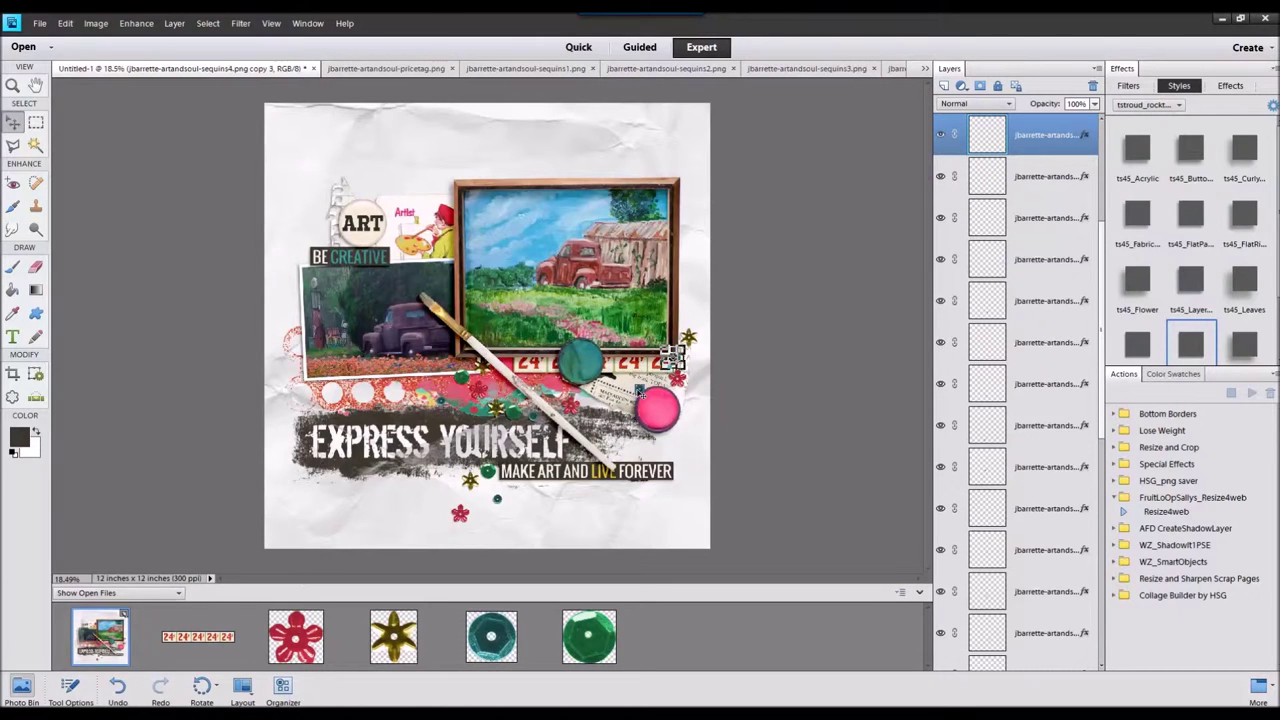
{"action": "key", "text": "ctrl+z"}
{"action": "left_click_drag", "start_coordinate": [689, 405], "coordinate": [692, 403]}
{"action": "left_click", "coordinate": [760, 359]}
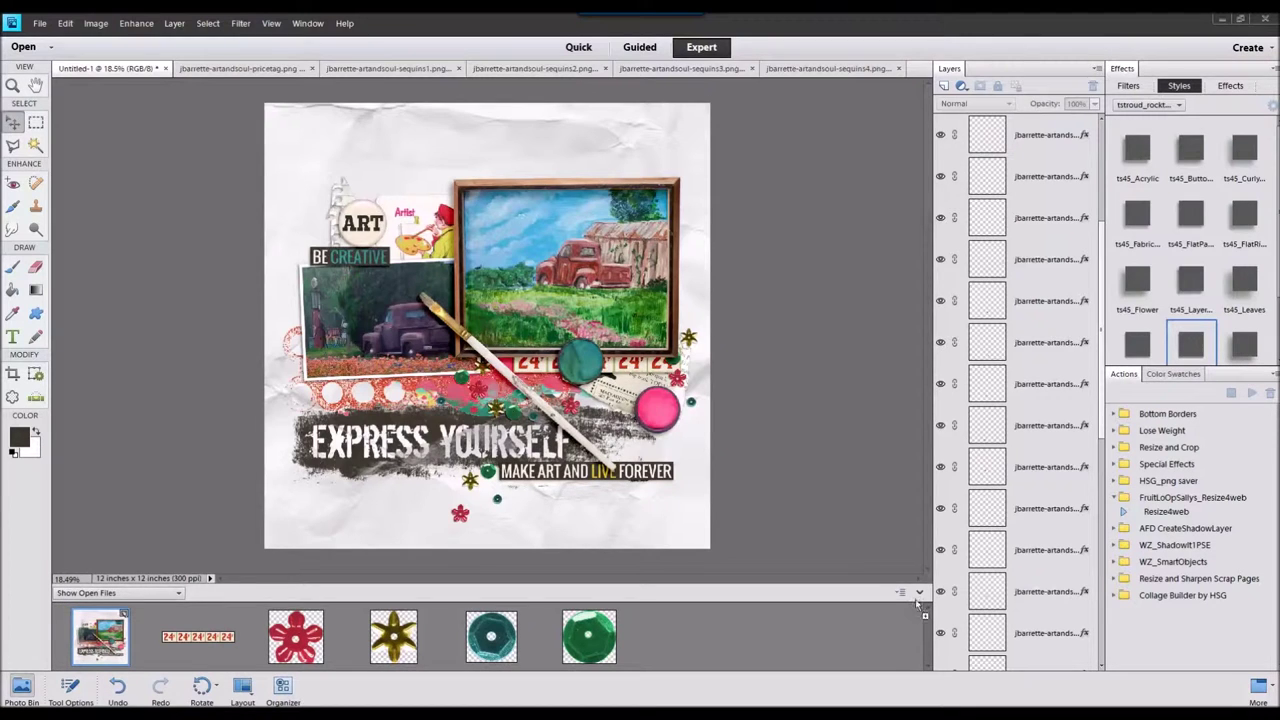
Add jbarrette-artandsoul-datelabel.png and tuck it beneath the MAKE ART AND LIVE FOREVER strip
{"action": "left_click_drag", "start_coordinate": [917, 603], "coordinate": [916, 604]}
{"action": "double_click", "coordinate": [114, 638]}
{"action": "left_click_drag", "start_coordinate": [687, 638], "coordinate": [662, 497]}
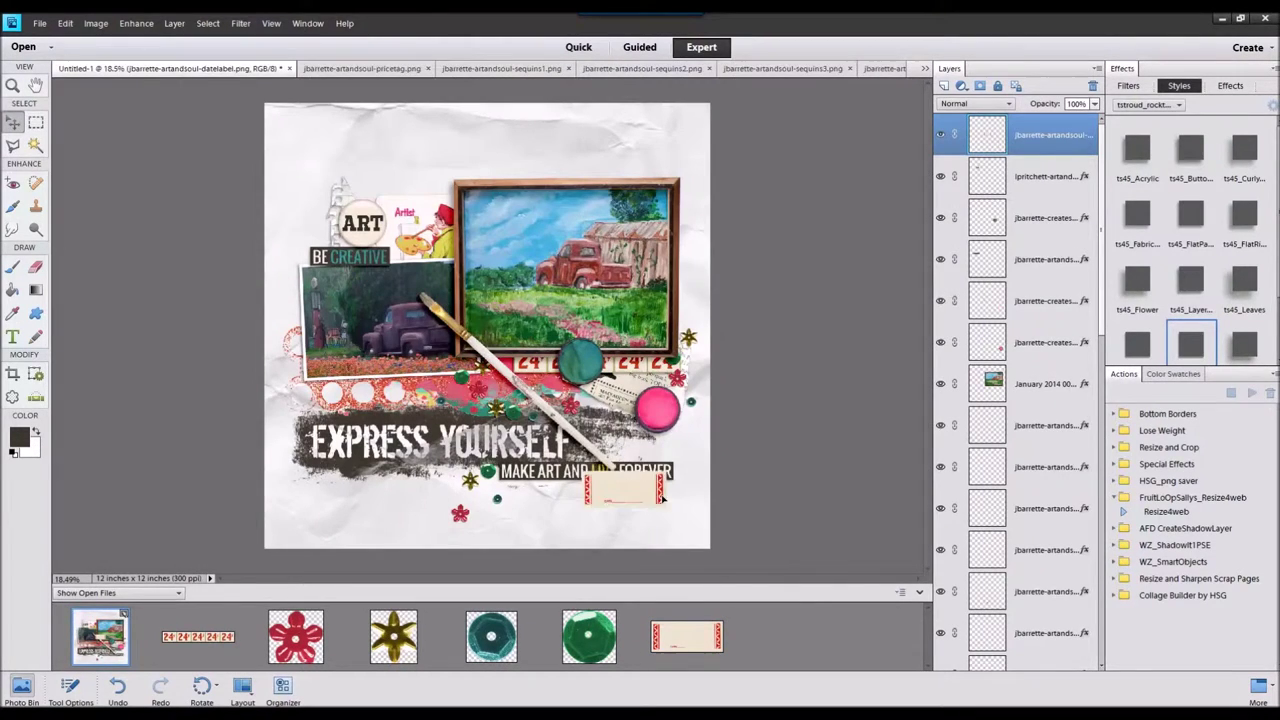
{"action": "left_click_drag", "start_coordinate": [1054, 146], "coordinate": [1050, 390]}
{"action": "left_click", "coordinate": [641, 505]}
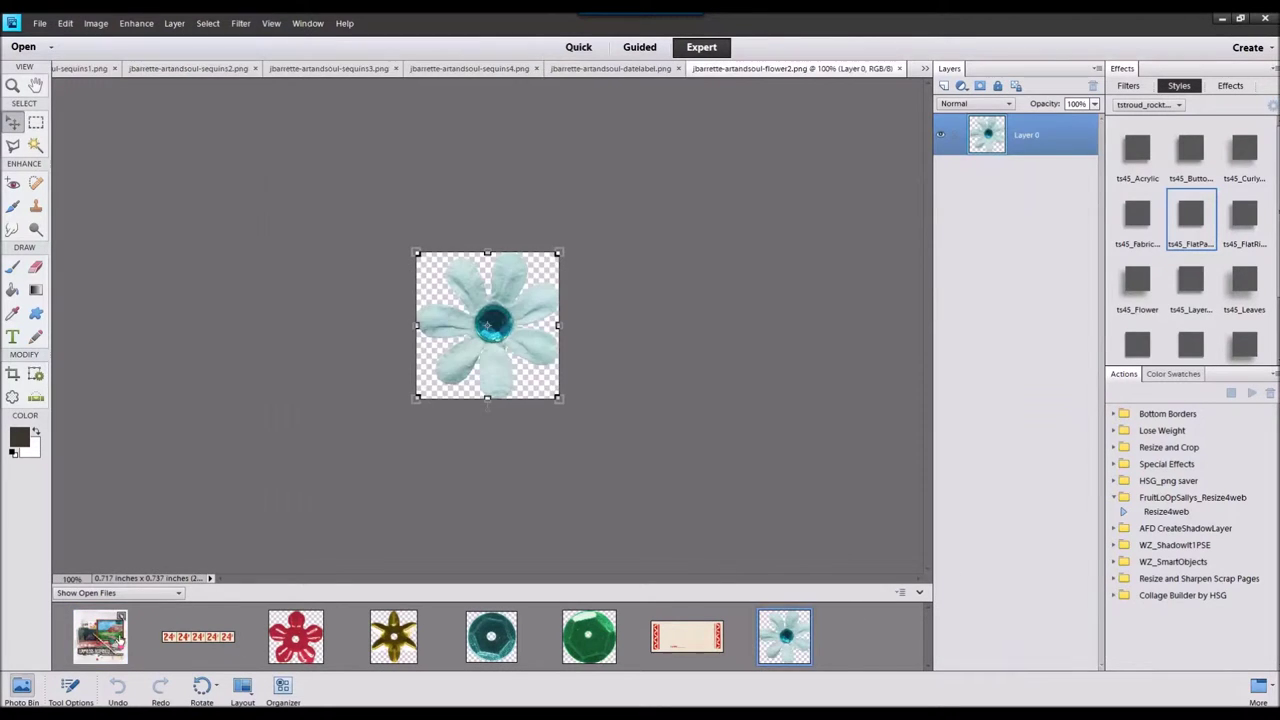
Add jbarrette-artandsoul-flower2.png on the torn paper between the teal and pink paint pots with the ts45_Layer style
{"action": "left_click", "coordinate": [100, 636]}
{"action": "mouse_move", "coordinate": [786, 636]}
{"action": "left_mouse_down"}
{"action": "mouse_move", "coordinate": [487, 325]}
{"action": "mouse_move", "coordinate": [503, 357]}
{"action": "mouse_move", "coordinate": [616, 385]}
{"action": "left_mouse_up"}
{"action": "left_click", "coordinate": [1197, 284]}
Close all the embellishment source files from price tag to flower2, keeping the layout open
{"action": "double_click", "coordinate": [227, 640]}
{"action": "left_click", "coordinate": [784, 645], "text": "shift"}
{"action": "right_click", "coordinate": [784, 645]}
{"action": "left_click", "coordinate": [808, 456]}
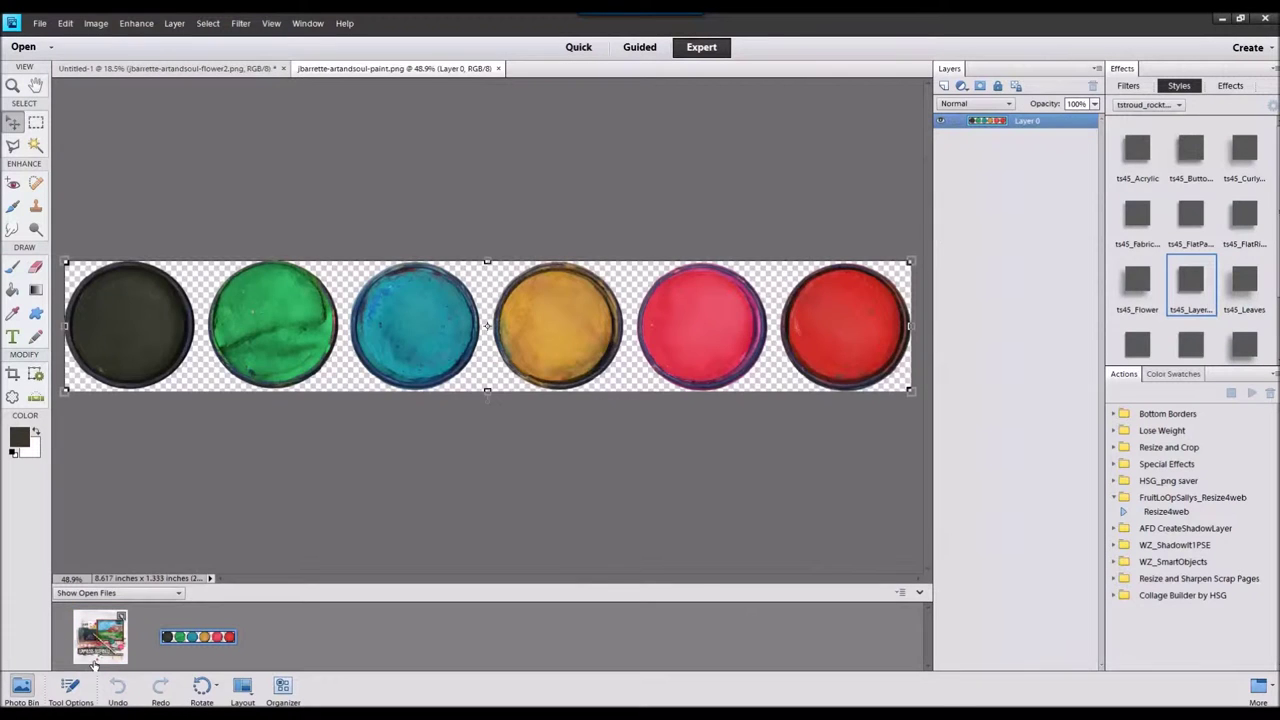
Add jbarrette-artandsoul-paint.png to the layout and resize the six-pot row to span above the title
{"action": "double_click", "coordinate": [99, 645]}
{"action": "mouse_move", "coordinate": [205, 639]}
{"action": "left_mouse_down"}
{"action": "mouse_move", "coordinate": [512, 345]}
{"action": "mouse_move", "coordinate": [530, 408]}
{"action": "mouse_move", "coordinate": [557, 414]}
{"action": "left_mouse_up"}
{"action": "left_click_drag", "start_coordinate": [683, 435], "coordinate": [677, 433]}
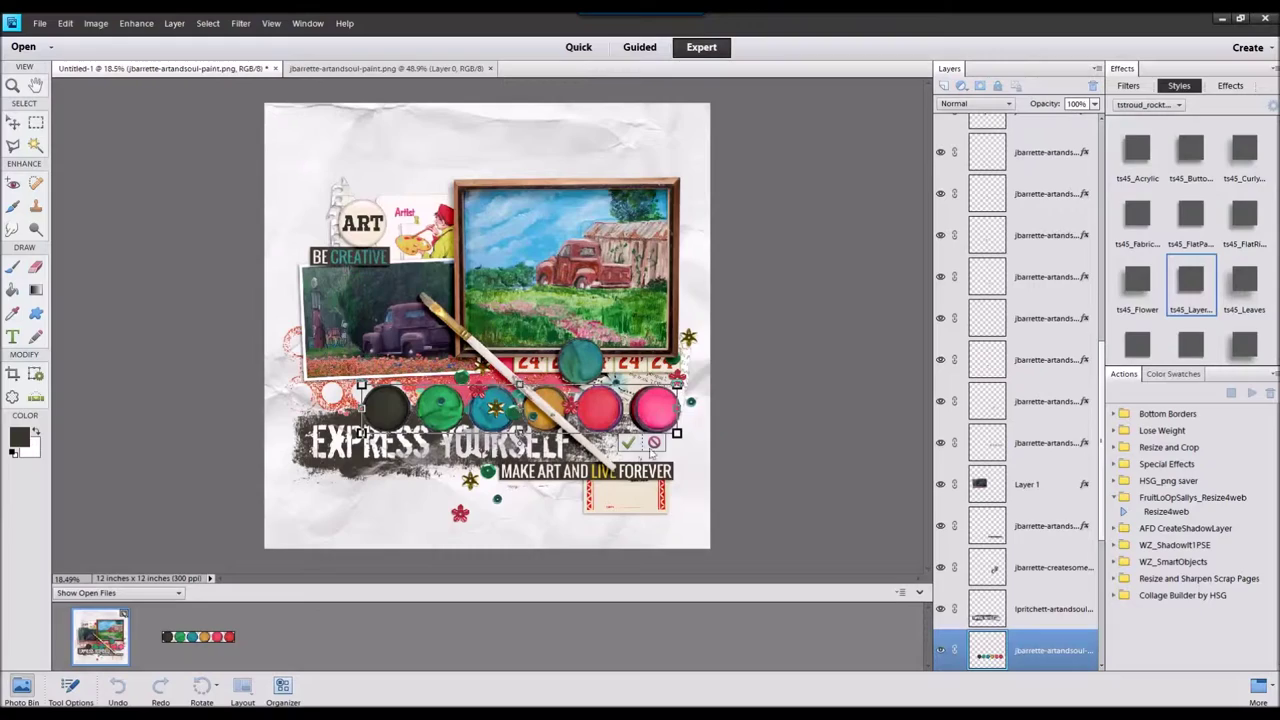
{"action": "left_click", "coordinate": [629, 443]}
Try the ts45_Flower style and a lower position on the row of paint pots, and undo both
{"action": "double_click", "coordinate": [1138, 286]}
{"action": "mouse_move", "coordinate": [570, 415]}
{"action": "left_mouse_down"}
{"action": "mouse_move", "coordinate": [562, 470]}
{"action": "mouse_move", "coordinate": [557, 419]}
{"action": "mouse_move", "coordinate": [488, 476]}
{"action": "mouse_move", "coordinate": [518, 472]}
{"action": "left_mouse_up"}
{"action": "scroll", "coordinate": [547, 405], "scroll_direction": "up", "scroll_amount": 11}
{"action": "left_click", "coordinate": [66, 23]}
{"action": "left_click", "coordinate": [75, 38]}
{"action": "left_click", "coordinate": [67, 24]}
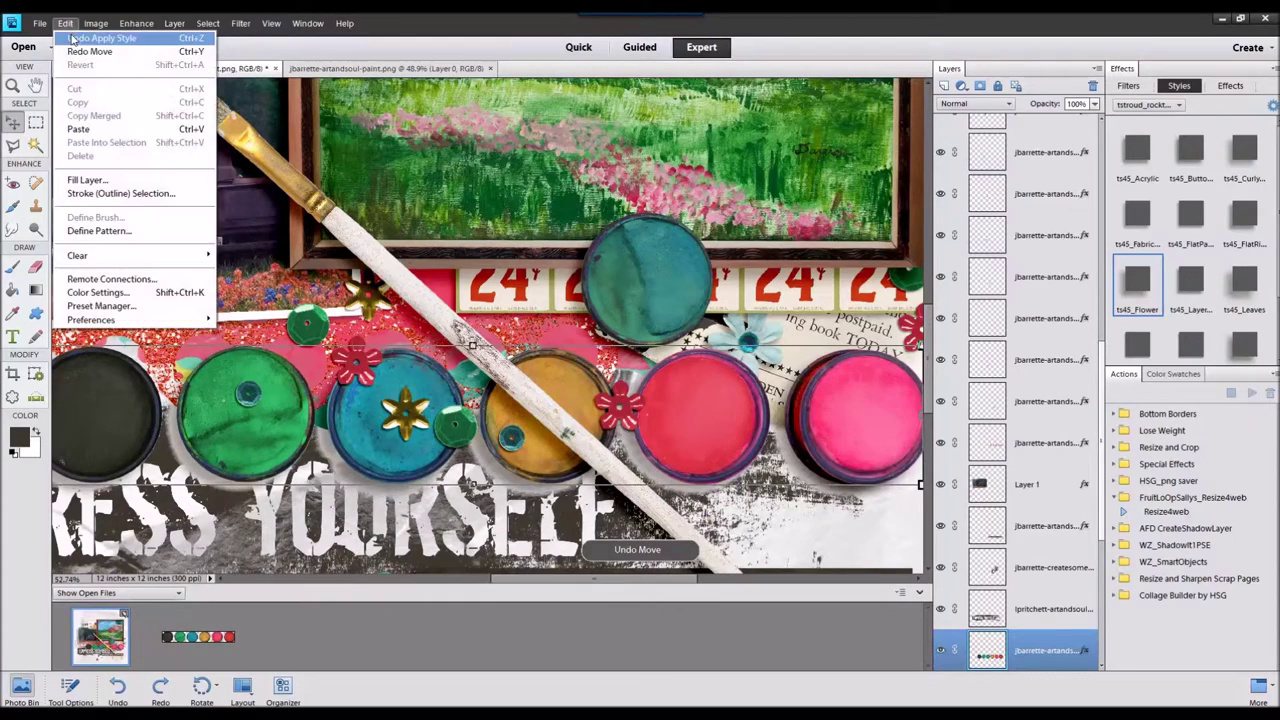
{"action": "left_click", "coordinate": [72, 38]}
{"action": "left_click", "coordinate": [1134, 297]}
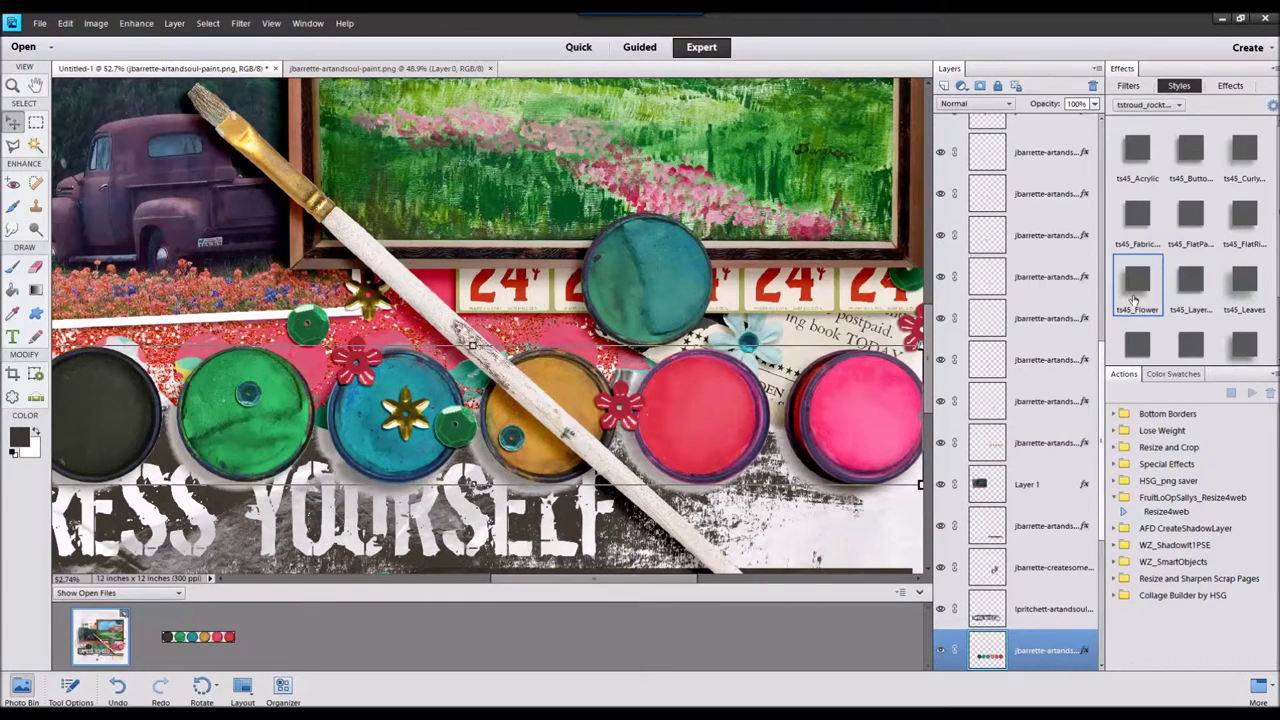
{"action": "left_click", "coordinate": [65, 22]}
{"action": "left_click", "coordinate": [72, 38]}
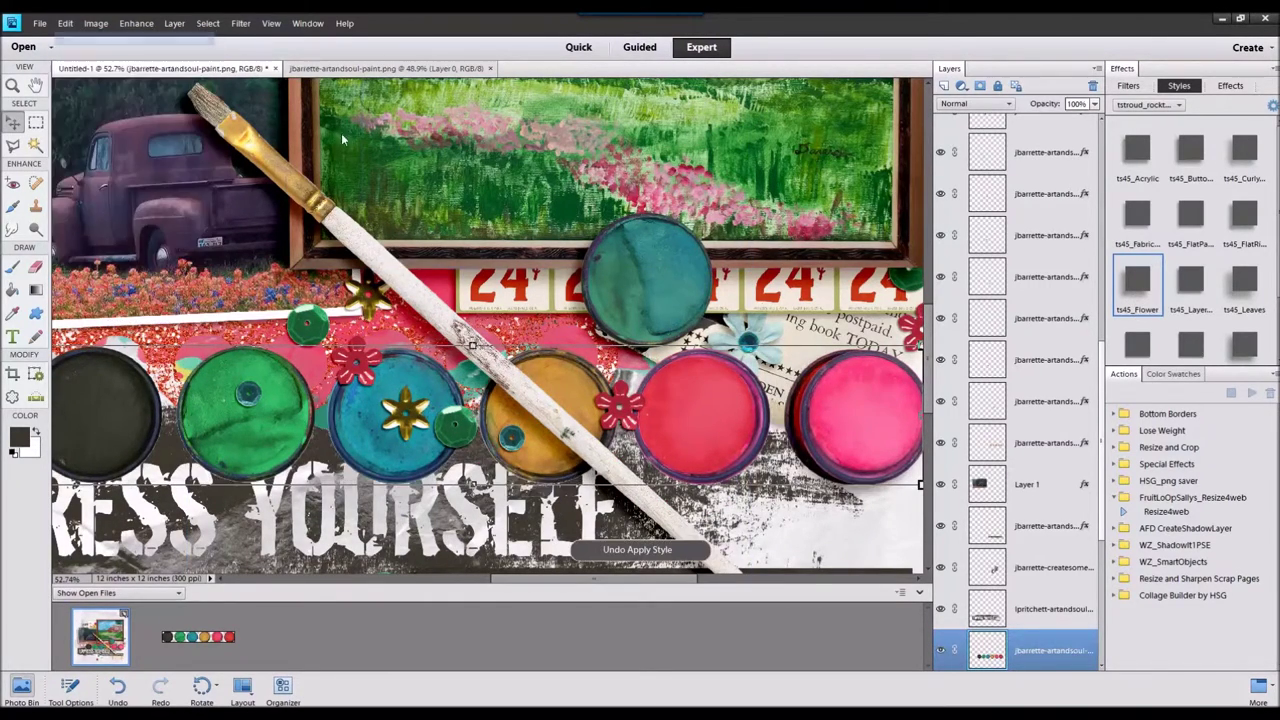
Move the row of paint pots down over the title and apply the ts45_Layer style to it
{"action": "scroll", "coordinate": [1039, 612], "scroll_direction": "down", "scroll_amount": 2}
{"action": "left_click_drag", "start_coordinate": [725, 423], "coordinate": [694, 501]}
{"action": "left_click", "coordinate": [1205, 295]}
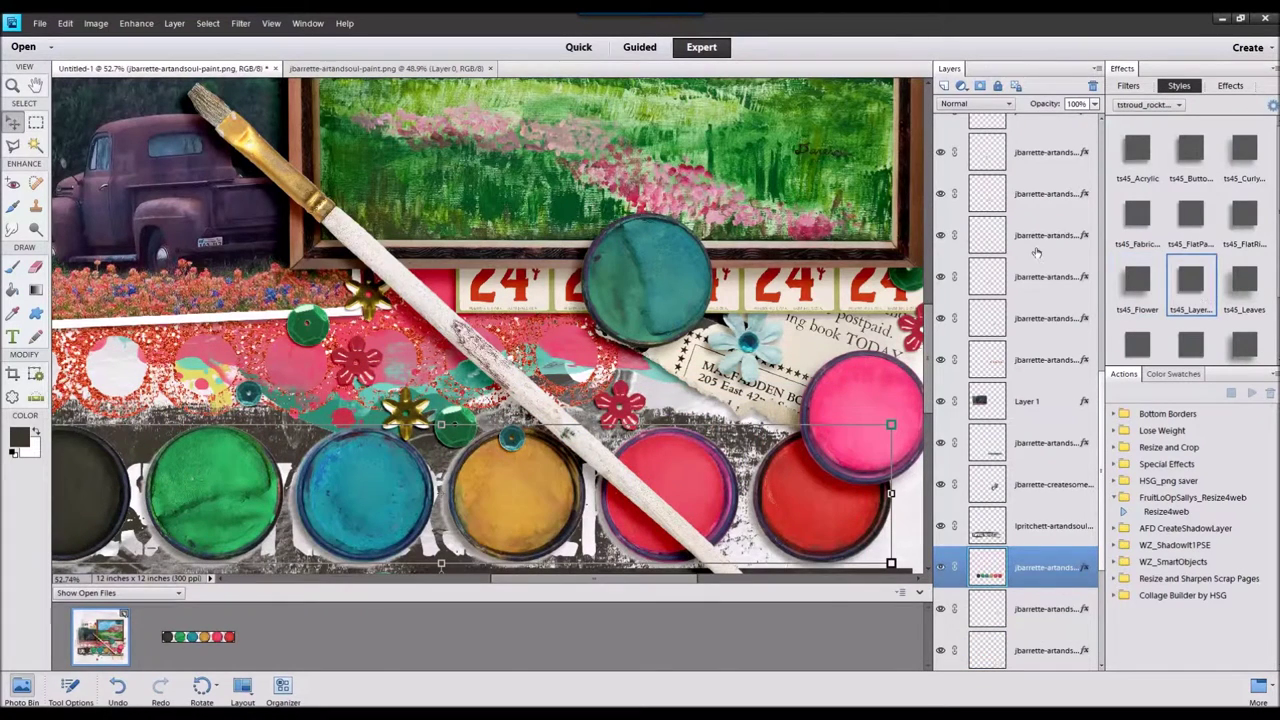
Try the stroke and shadow colour settings on the paint row's style, and clear its layer style
{"action": "double_click", "coordinate": [1083, 569]}
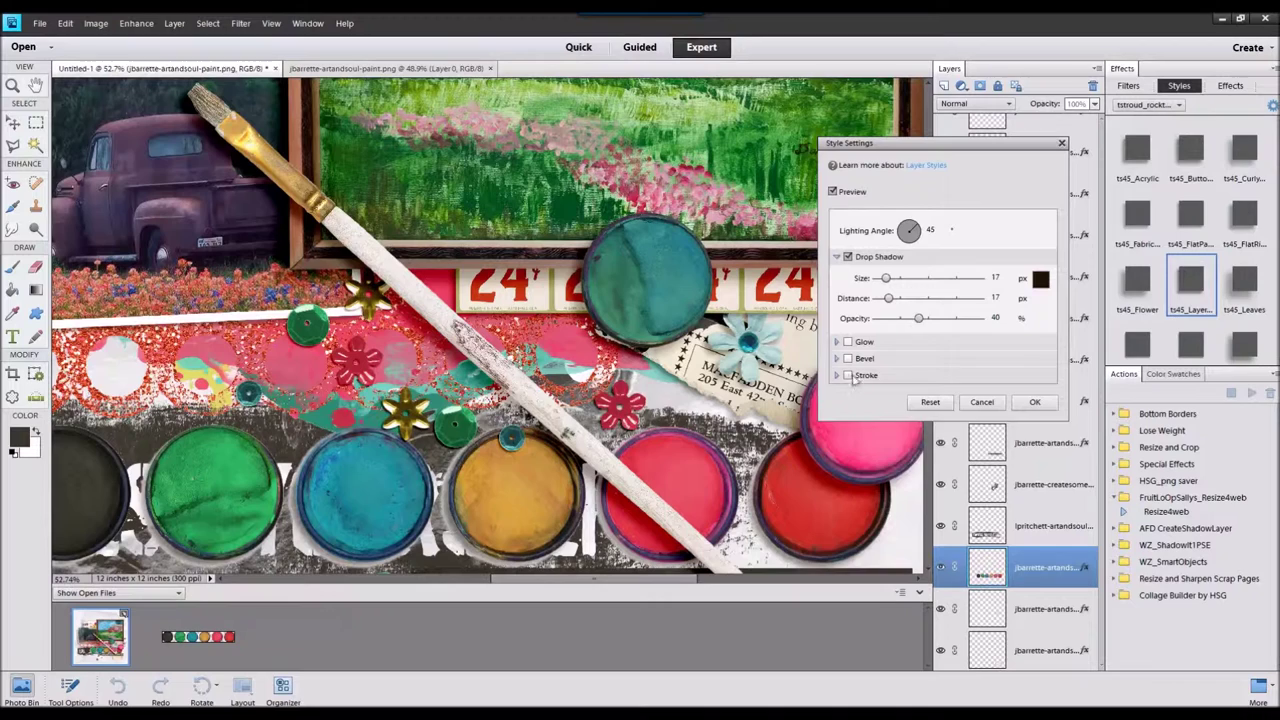
{"action": "left_click", "coordinate": [866, 375]}
{"action": "left_click", "coordinate": [1041, 280]}
{"action": "left_click", "coordinate": [778, 209]}
{"action": "left_click", "coordinate": [982, 450]}
{"action": "right_click", "coordinate": [1035, 304]}
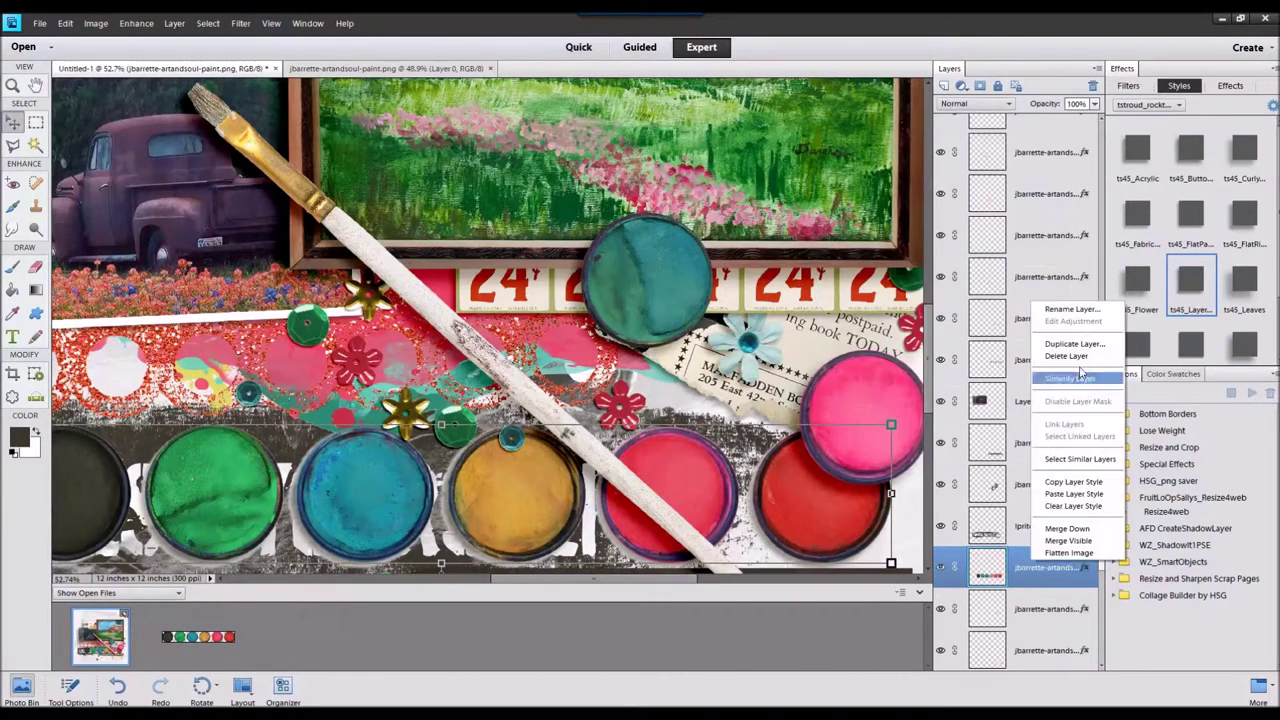
{"action": "left_click", "coordinate": [1074, 506]}
Copy the pink paint pot's layer style onto the row of six paint pots
{"action": "scroll", "coordinate": [774, 437], "scroll_direction": "down", "scroll_amount": 6}
{"action": "left_click", "coordinate": [662, 408]}
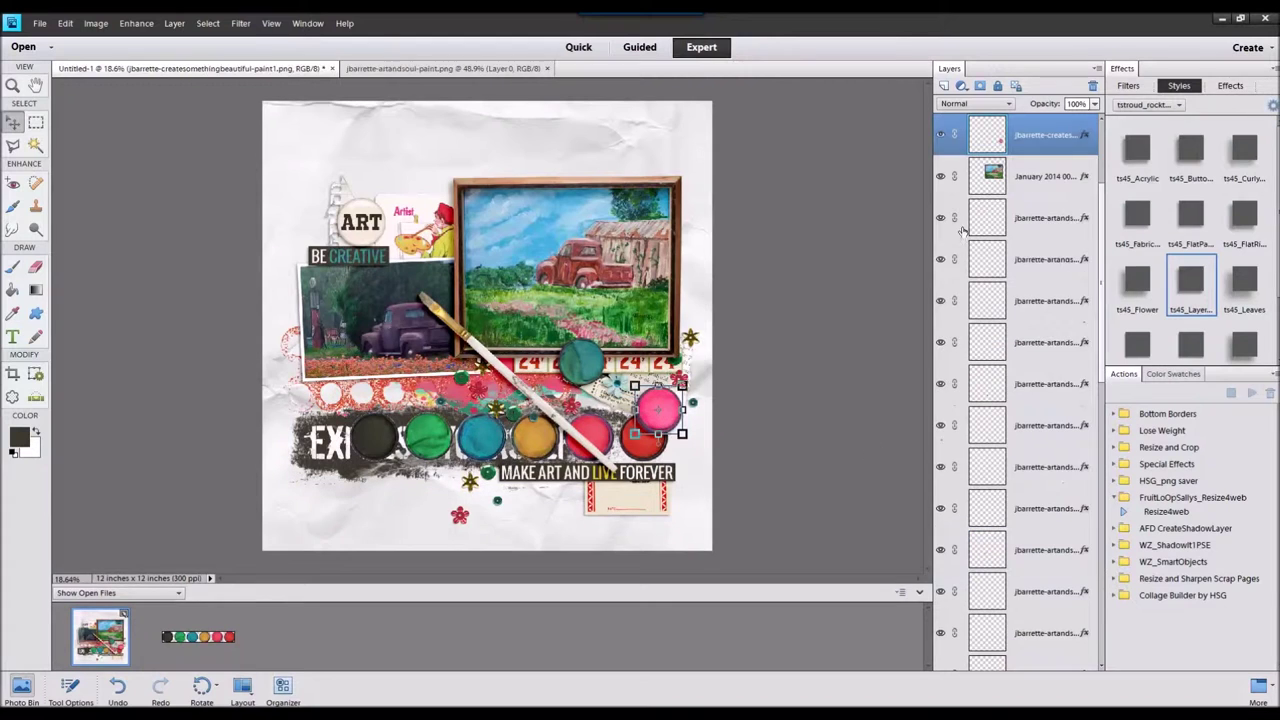
{"action": "right_click", "coordinate": [1042, 135]}
{"action": "left_click", "coordinate": [1067, 316]}
{"action": "left_click", "coordinate": [335, 463]}
{"action": "right_click", "coordinate": [1041, 621]}
{"action": "left_click", "coordinate": [1064, 586]}
{"action": "left_click", "coordinate": [65, 22]}
{"action": "left_click", "coordinate": [90, 142]}
{"action": "right_click", "coordinate": [1030, 645]}
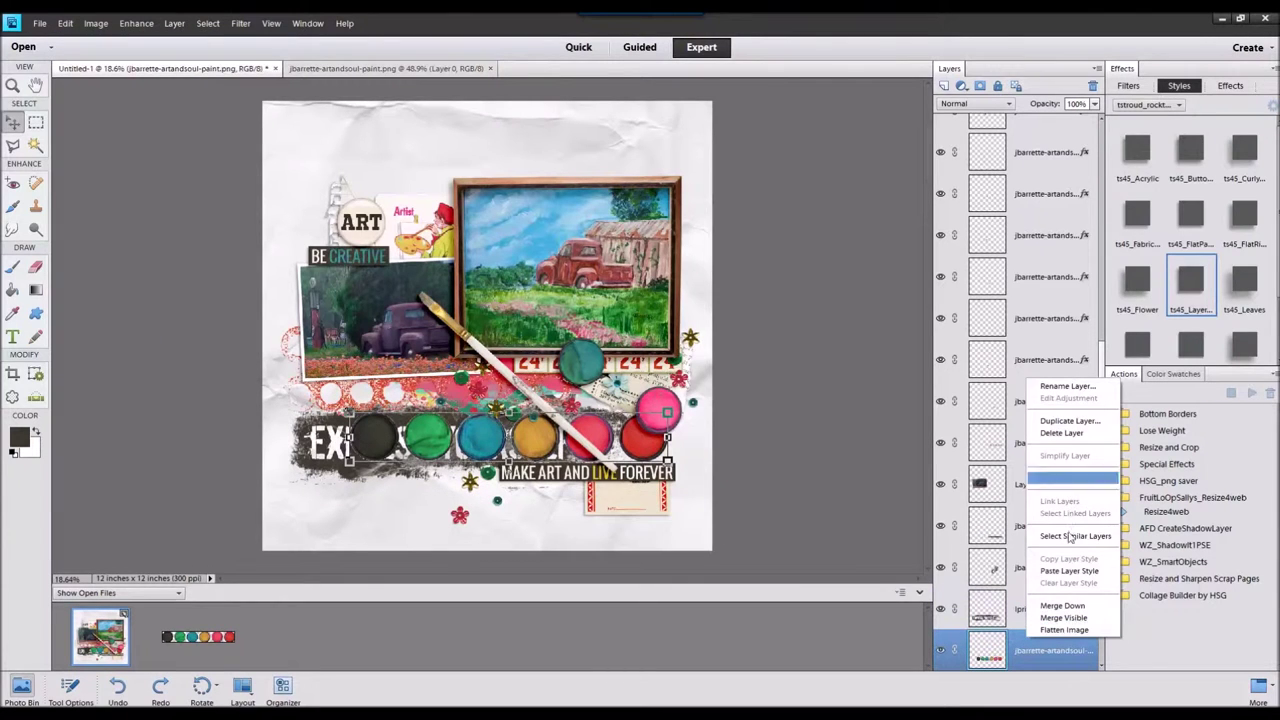
{"action": "left_click", "coordinate": [1062, 571]}
Delete the layer holding the row of six paint pots
{"action": "right_click", "coordinate": [1045, 657]}
{"action": "left_click", "coordinate": [1083, 451]}
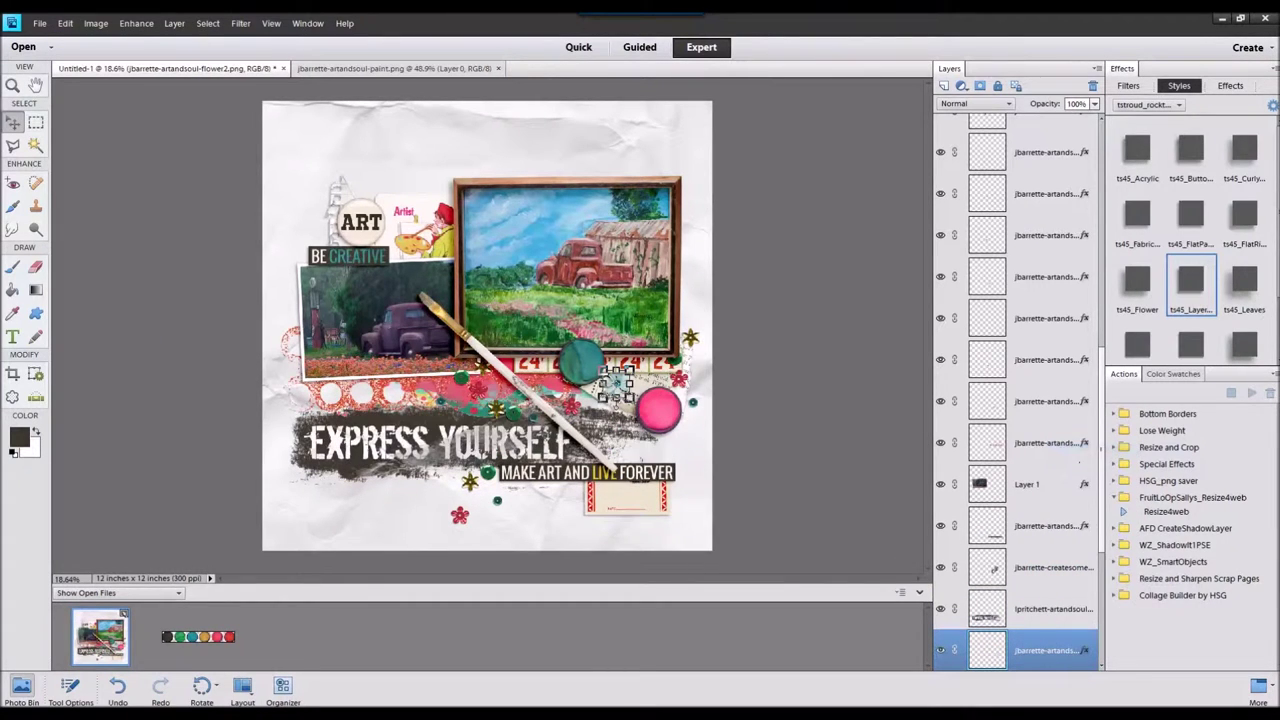
Add the jbarrette-artandsoul-paint3.png splatter directly above the background paper and shift it toward the page's upper left
{"action": "left_click_drag", "start_coordinate": [845, 484], "coordinate": [830, 590]}
{"action": "double_click", "coordinate": [98, 624]}
{"action": "left_click_drag", "start_coordinate": [294, 632], "coordinate": [405, 243]}
{"action": "scroll", "coordinate": [1076, 484], "scroll_direction": "down", "scroll_amount": 4}
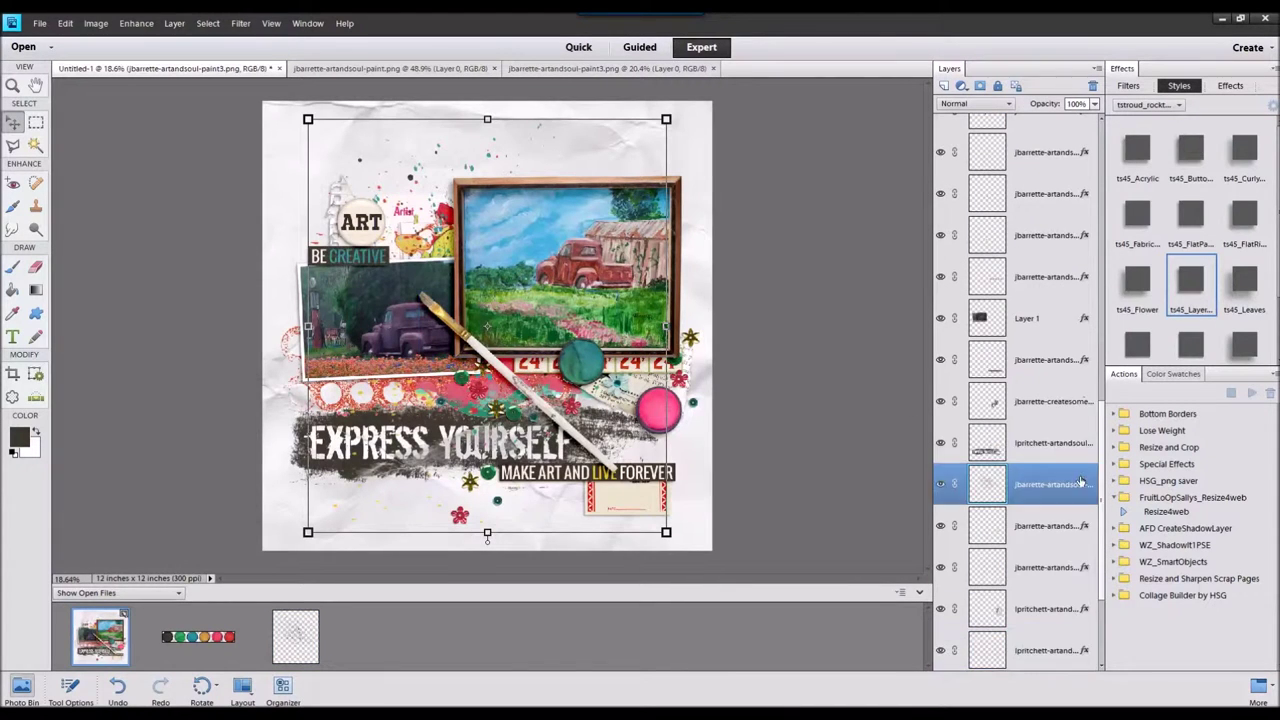
{"action": "mouse_move", "coordinate": [1043, 318]}
{"action": "left_mouse_down"}
{"action": "mouse_move", "coordinate": [1058, 630]}
{"action": "mouse_move", "coordinate": [1058, 612]}
{"action": "left_mouse_up"}
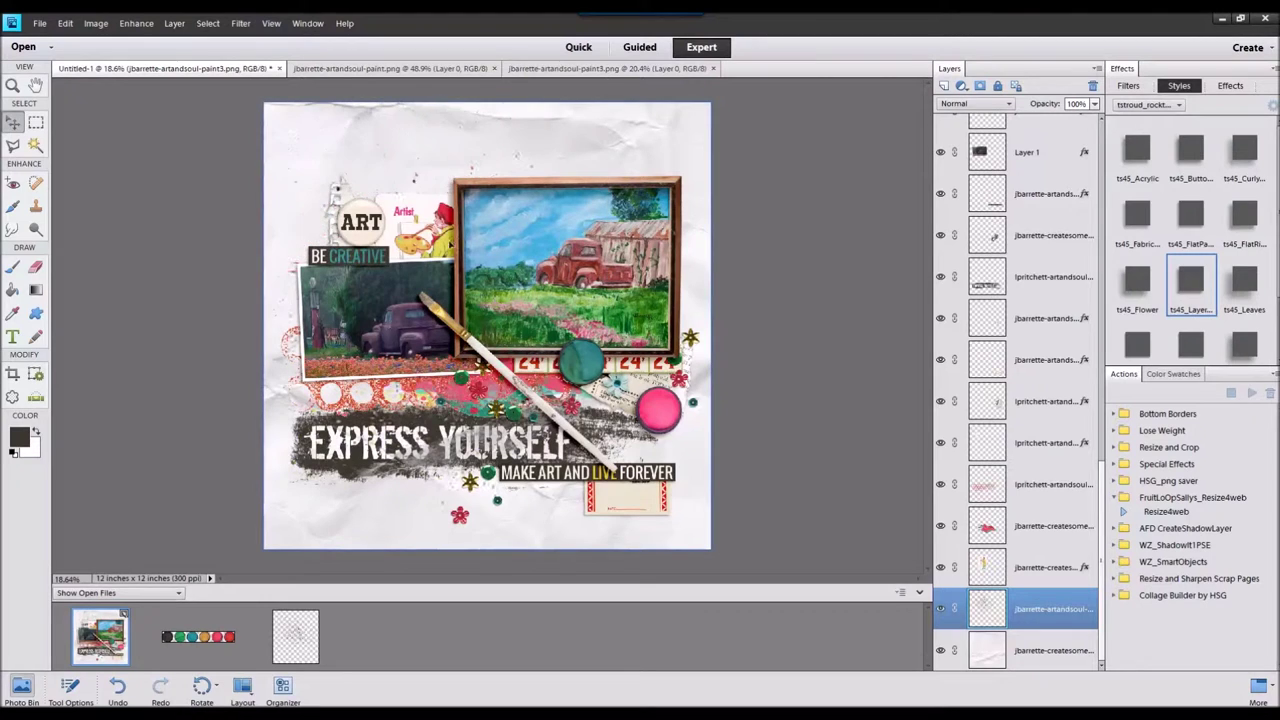
{"action": "left_click", "coordinate": [735, 269]}
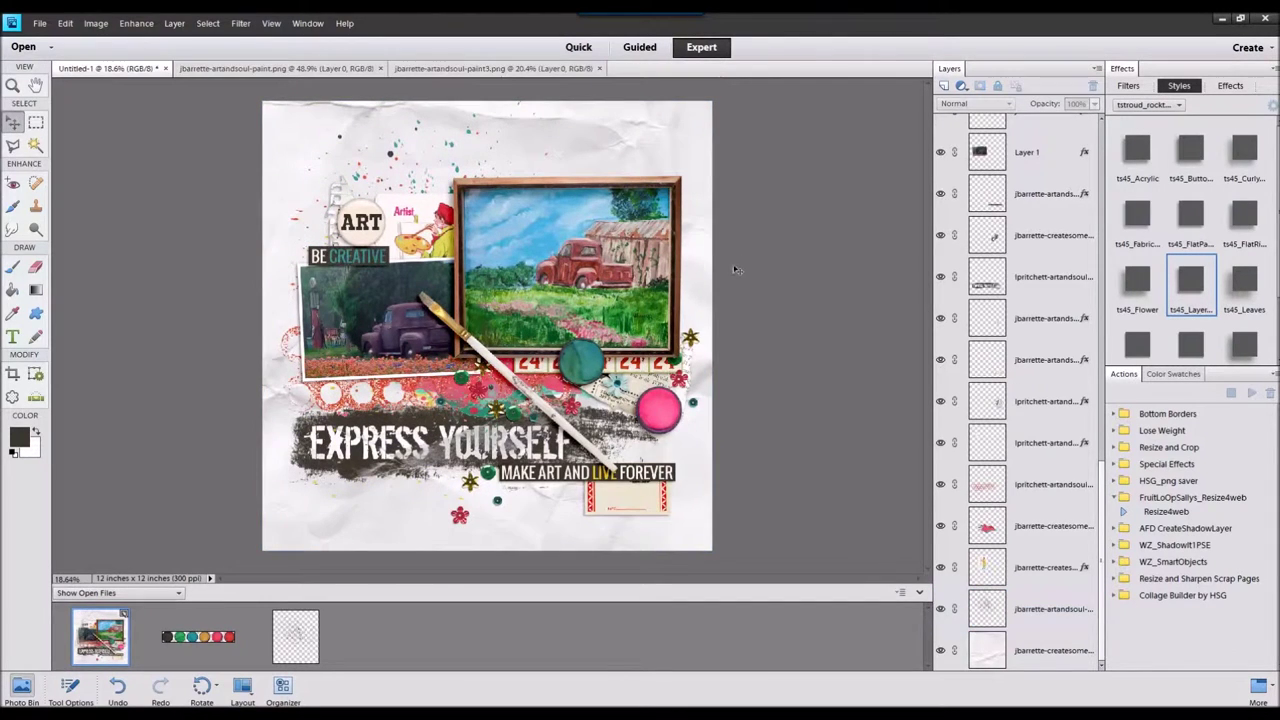
Shrink the EXPRESS YOURSELF title and move it close under the red strip
{"action": "left_click", "coordinate": [511, 430]}
{"action": "left_click_drag", "start_coordinate": [659, 397], "coordinate": [579, 419]}
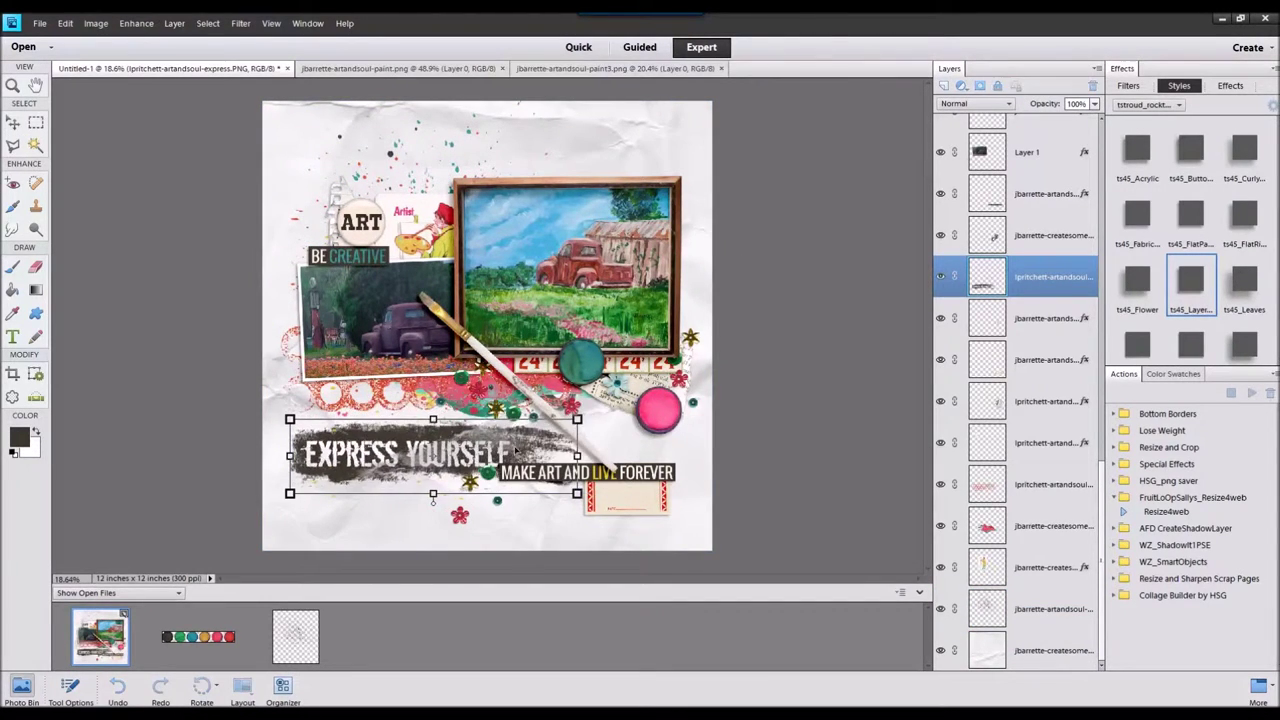
{"action": "left_click_drag", "start_coordinate": [509, 451], "coordinate": [533, 428]}
Shift the MAKE ART AND LIVE FOREVER strip and the date label left beneath the smaller title
{"action": "left_click_drag", "start_coordinate": [600, 470], "coordinate": [467, 458]}
{"action": "left_click", "coordinate": [532, 475]}
{"action": "left_click_drag", "start_coordinate": [633, 507], "coordinate": [555, 491]}
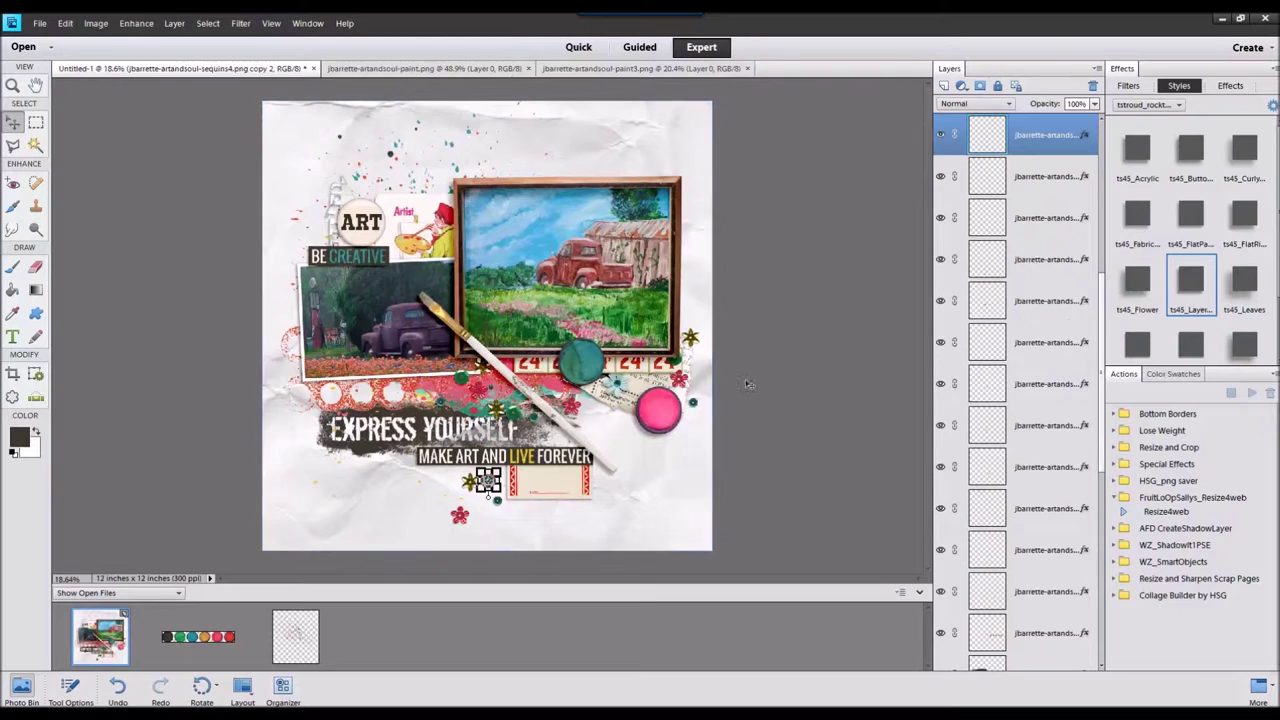
{"action": "left_click", "coordinate": [800, 369]}
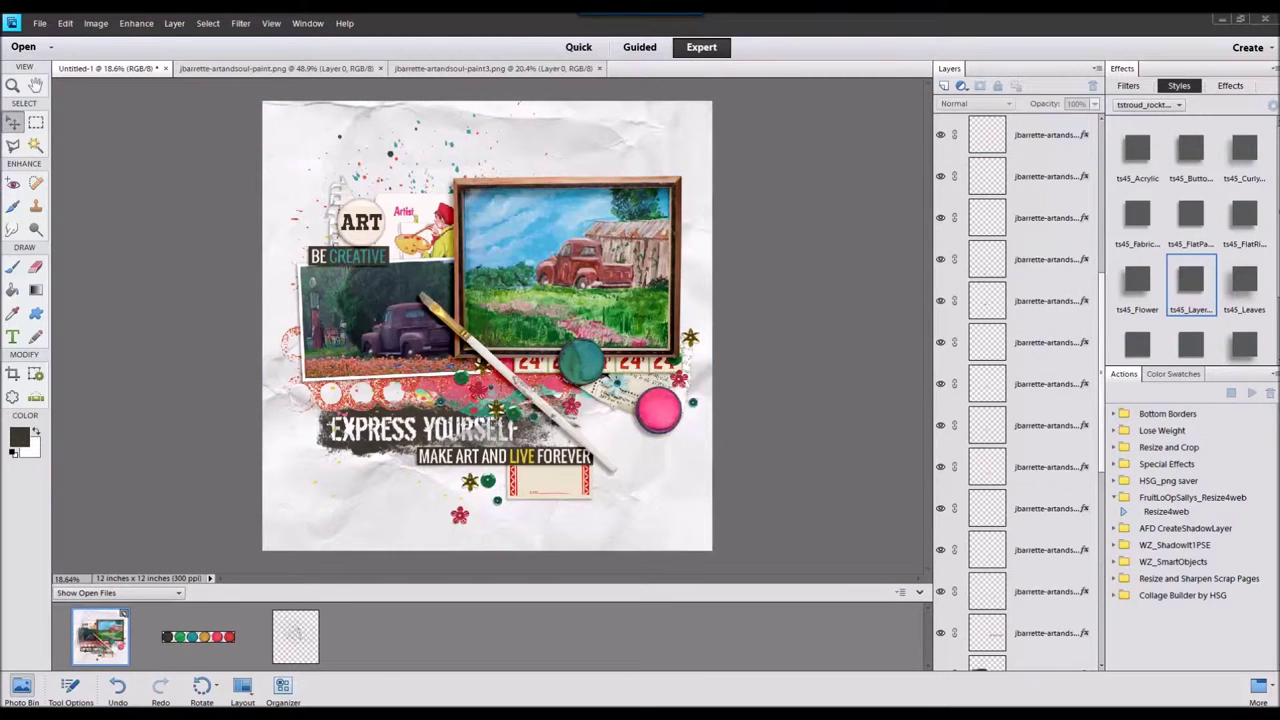
Add jbarrette-artandsoul-flower3.png beside the pink paint pot with the ts45_Flower style
{"action": "left_click_drag", "start_coordinate": [998, 577], "coordinate": [813, 611]}
{"action": "double_click", "coordinate": [100, 637]}
{"action": "mouse_move", "coordinate": [385, 633]}
{"action": "left_mouse_down"}
{"action": "mouse_move", "coordinate": [489, 312]}
{"action": "mouse_move", "coordinate": [506, 306]}
{"action": "mouse_move", "coordinate": [485, 330]}
{"action": "mouse_move", "coordinate": [631, 416]}
{"action": "left_mouse_up"}
{"action": "left_click", "coordinate": [590, 459]}
{"action": "left_click", "coordinate": [800, 448]}
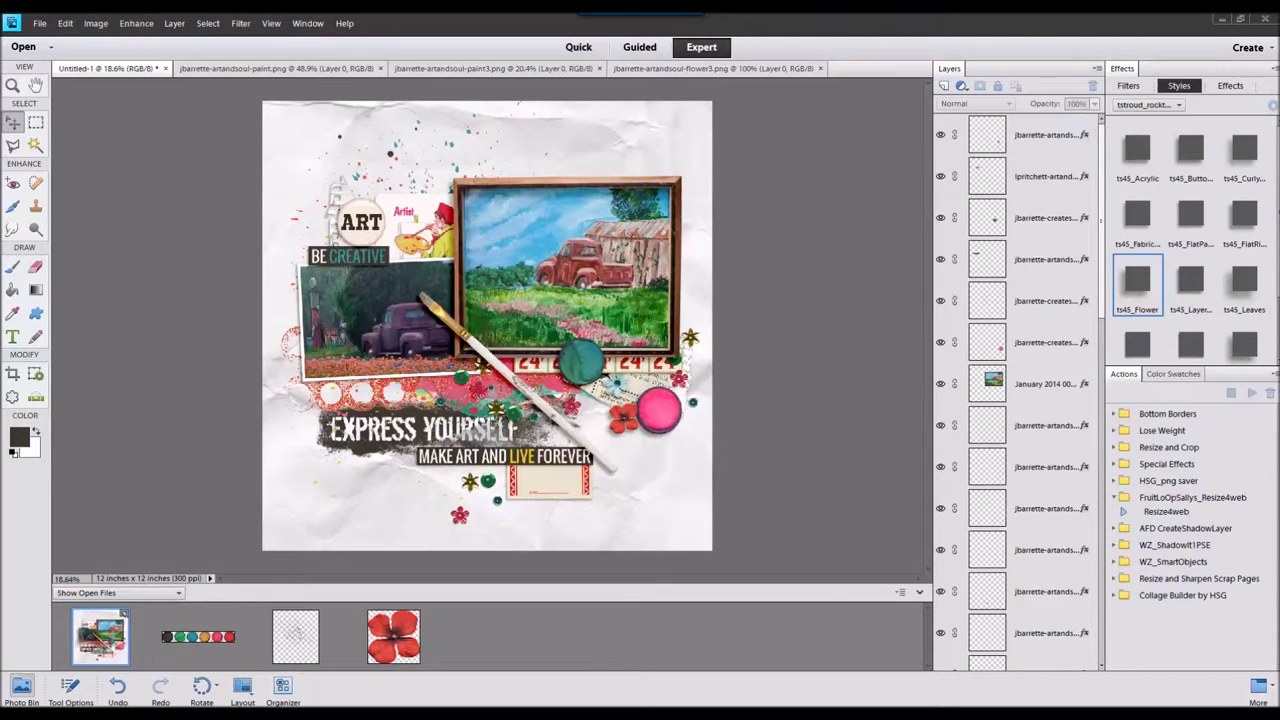
Add jbarrette-createsomethingbeautiful-flower1.png with the ts45_Flower style, shrink it and place it at the reference photo's upper left corner
{"action": "double_click", "coordinate": [101, 632]}
{"action": "left_click_drag", "start_coordinate": [491, 636], "coordinate": [500, 420]}
{"action": "double_click", "coordinate": [1130, 281]}
{"action": "left_click_drag", "start_coordinate": [526, 286], "coordinate": [493, 320]}
{"action": "left_click_drag", "start_coordinate": [460, 339], "coordinate": [287, 268]}
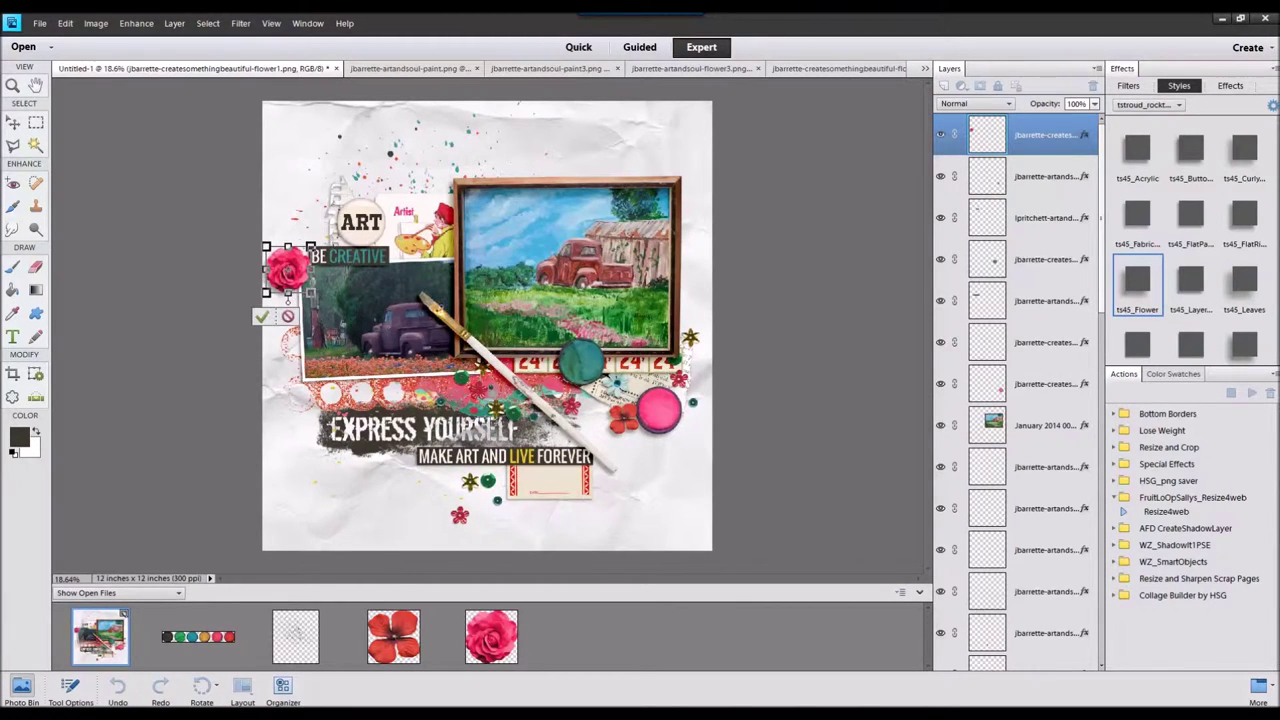
{"action": "left_click", "coordinate": [263, 316]}
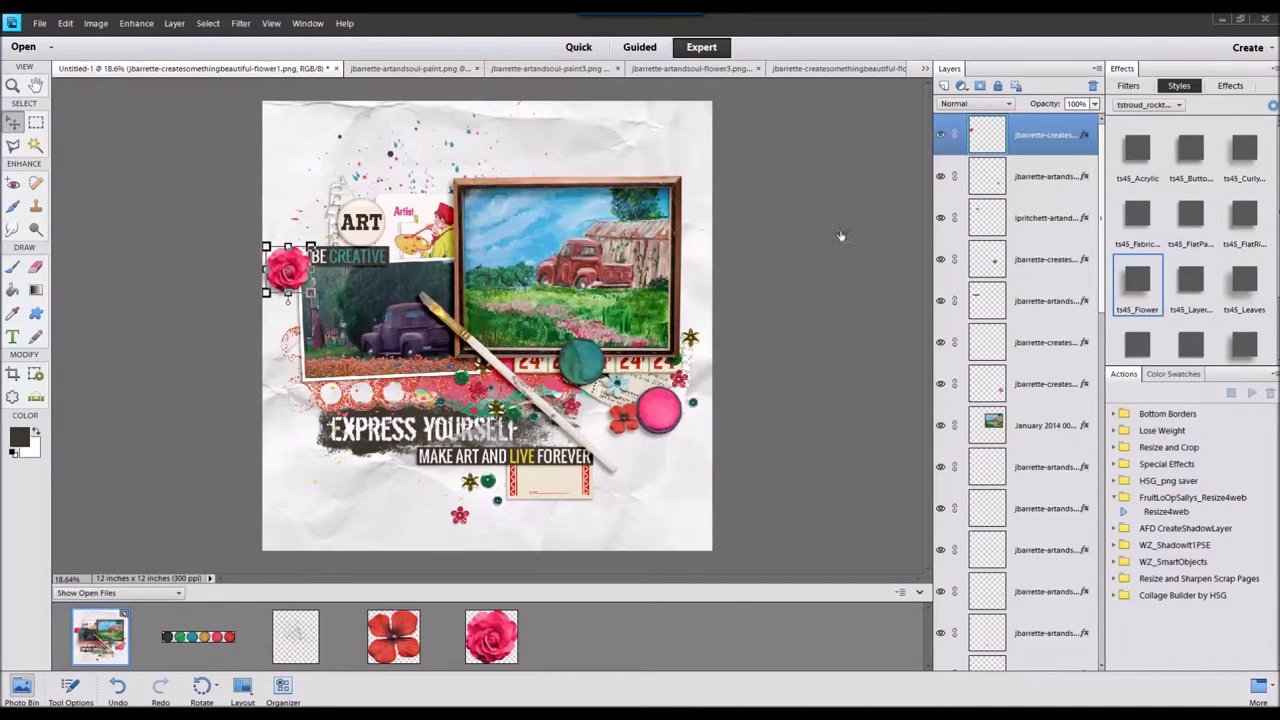
Move the pink rose to the reference photo's lower left corner and add jbarrette-createsomethingbeautiful-wordstrip4.png above BE CREATIVE, behind the ART button, with the ts45_FlatPa style
{"action": "left_click_drag", "start_coordinate": [284, 268], "coordinate": [307, 381]}
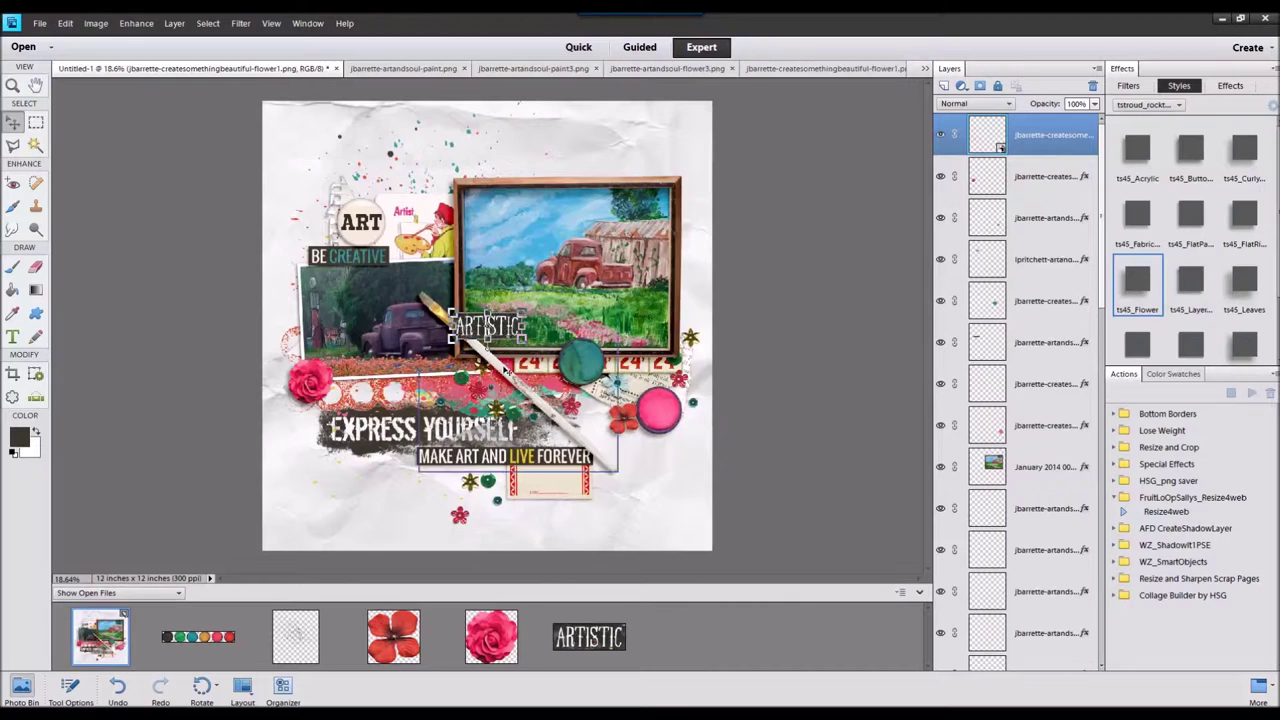
{"action": "left_click_drag", "start_coordinate": [396, 260], "coordinate": [308, 235]}
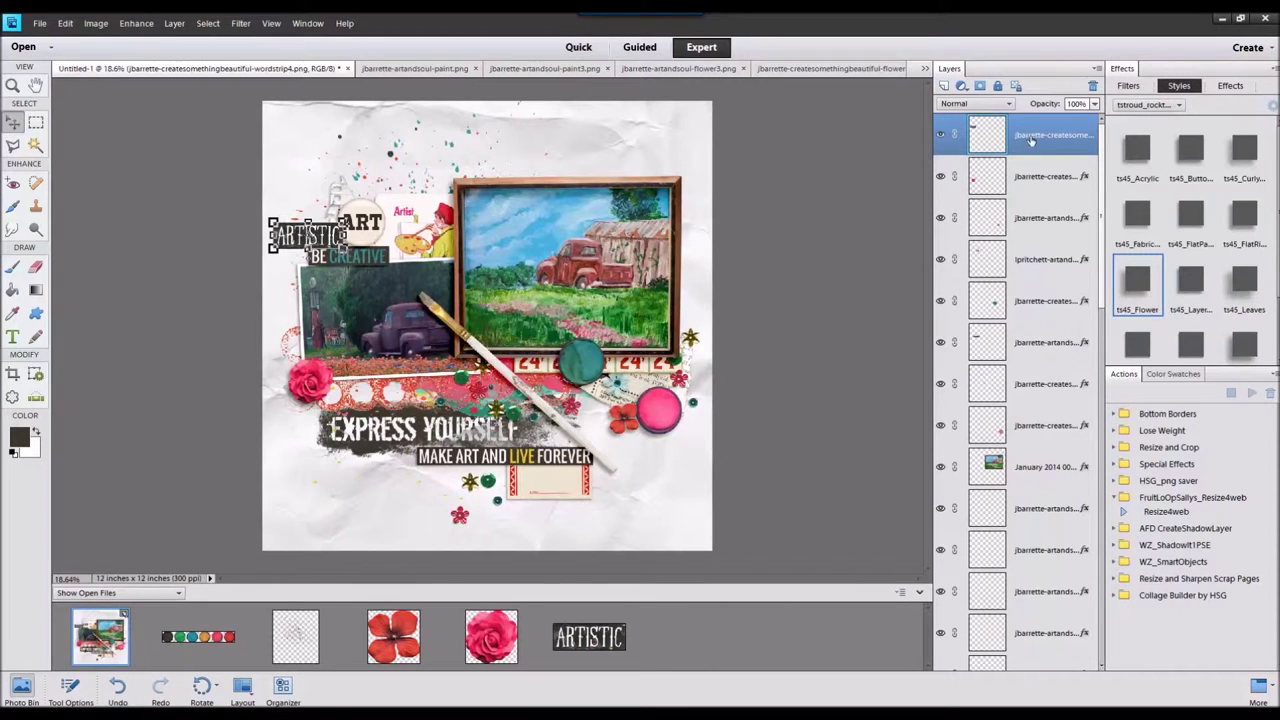
{"action": "left_click_drag", "start_coordinate": [1003, 494], "coordinate": [1003, 488]}
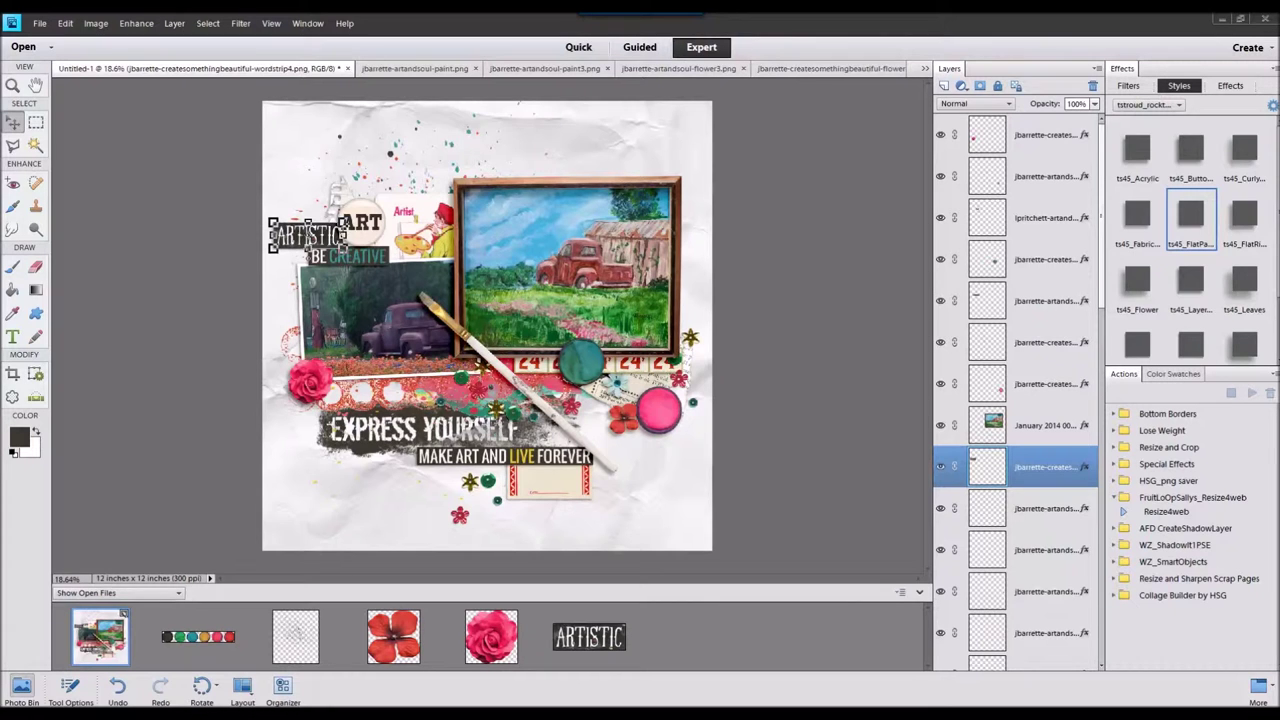
Add SBasic_CreateSomethingBeautiful_doily.png directly above the crumpled paper layer, apply a layer style, and tuck it behind the ART button and reference photo
{"action": "left_click_drag", "start_coordinate": [795, 610], "coordinate": [790, 606]}
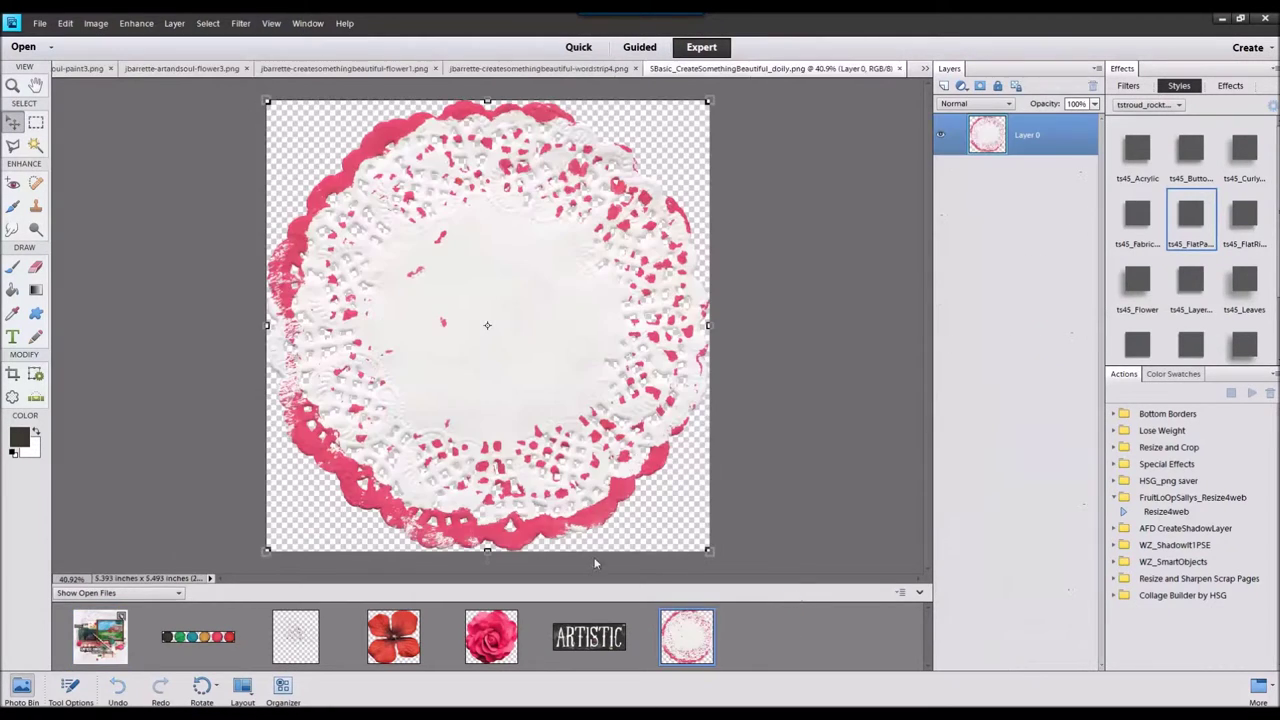
{"action": "double_click", "coordinate": [87, 645]}
{"action": "scroll", "coordinate": [1028, 466], "scroll_direction": "down", "scroll_amount": 5}
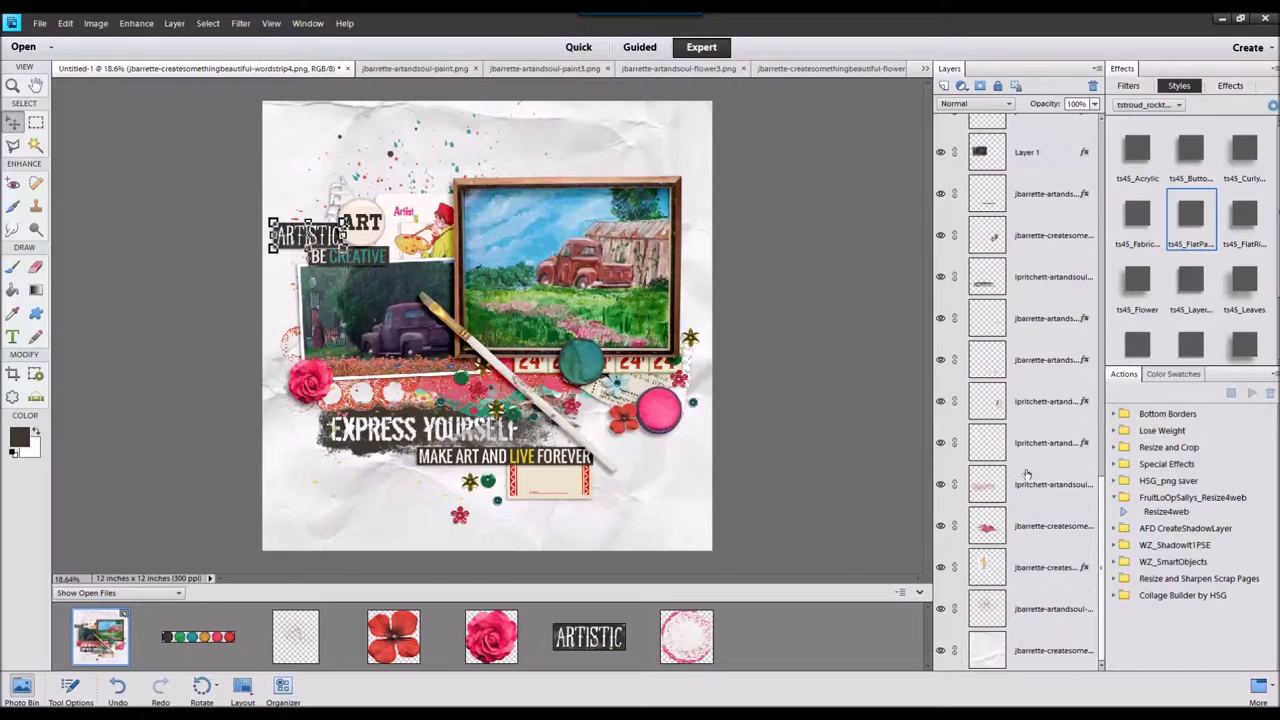
{"action": "left_click", "coordinate": [1034, 613]}
{"action": "left_click_drag", "start_coordinate": [507, 262], "coordinate": [481, 194]}
{"action": "left_click_drag", "start_coordinate": [1042, 604], "coordinate": [1030, 652]}
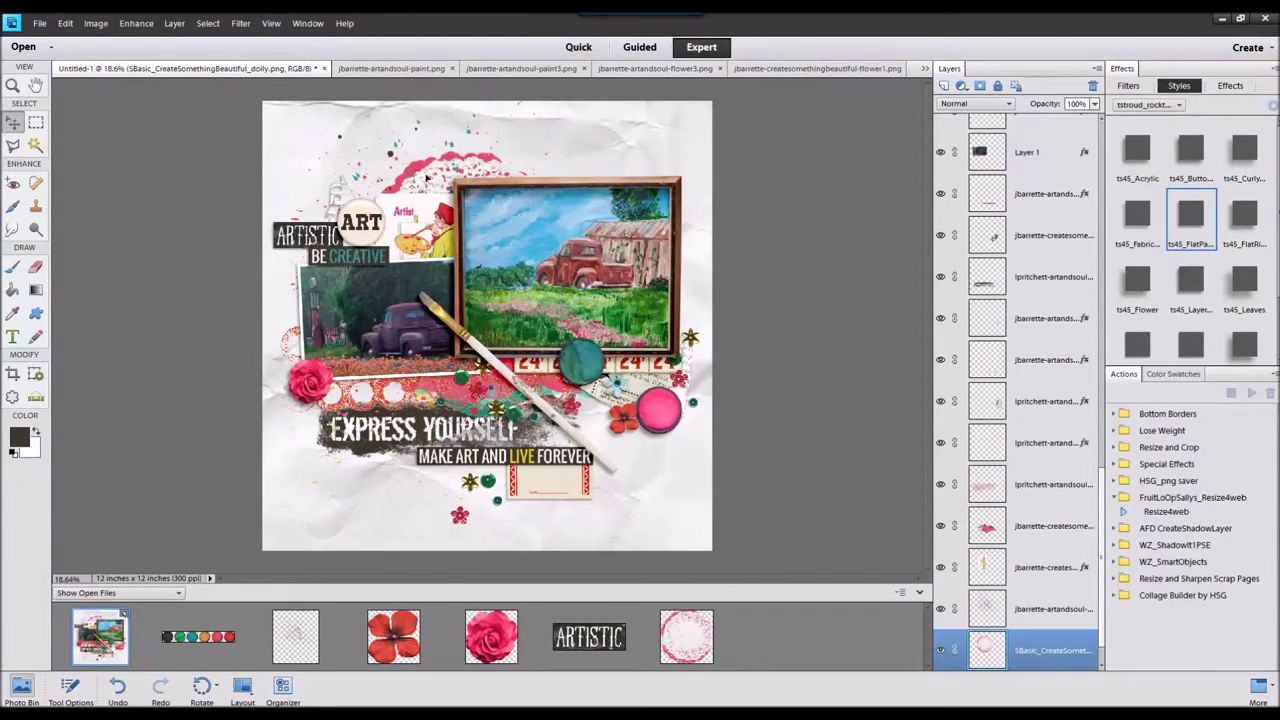
{"action": "left_click", "coordinate": [1188, 342]}
{"action": "mouse_move", "coordinate": [488, 178]}
{"action": "left_mouse_down"}
{"action": "mouse_move", "coordinate": [392, 195]}
{"action": "mouse_move", "coordinate": [402, 190]}
{"action": "left_mouse_up"}
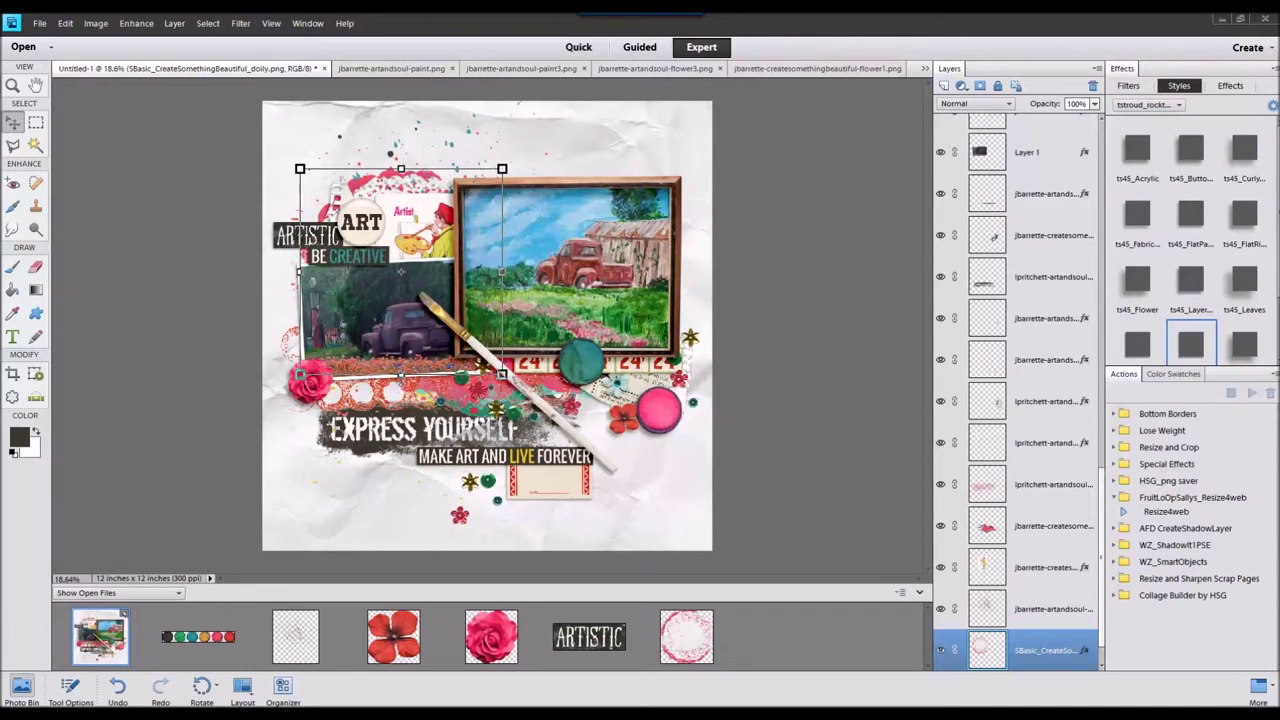
Add lpritchett-artandsoul-3x4a.png just above the doily layer with the ts45_FlatPa style, placed in the page's lower right area beneath the flower and paint pot
{"action": "double_click", "coordinate": [96, 637]}
{"action": "left_click_drag", "start_coordinate": [796, 648], "coordinate": [610, 395]}
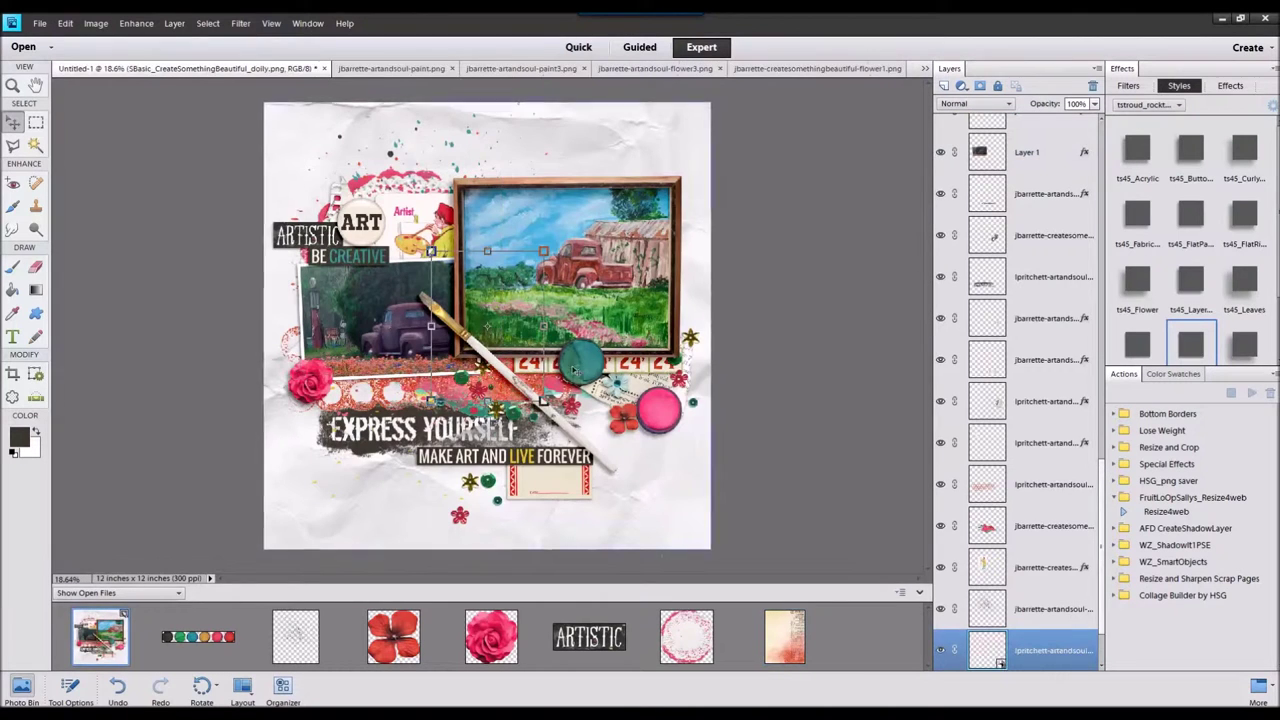
{"action": "double_click", "coordinate": [1186, 238]}
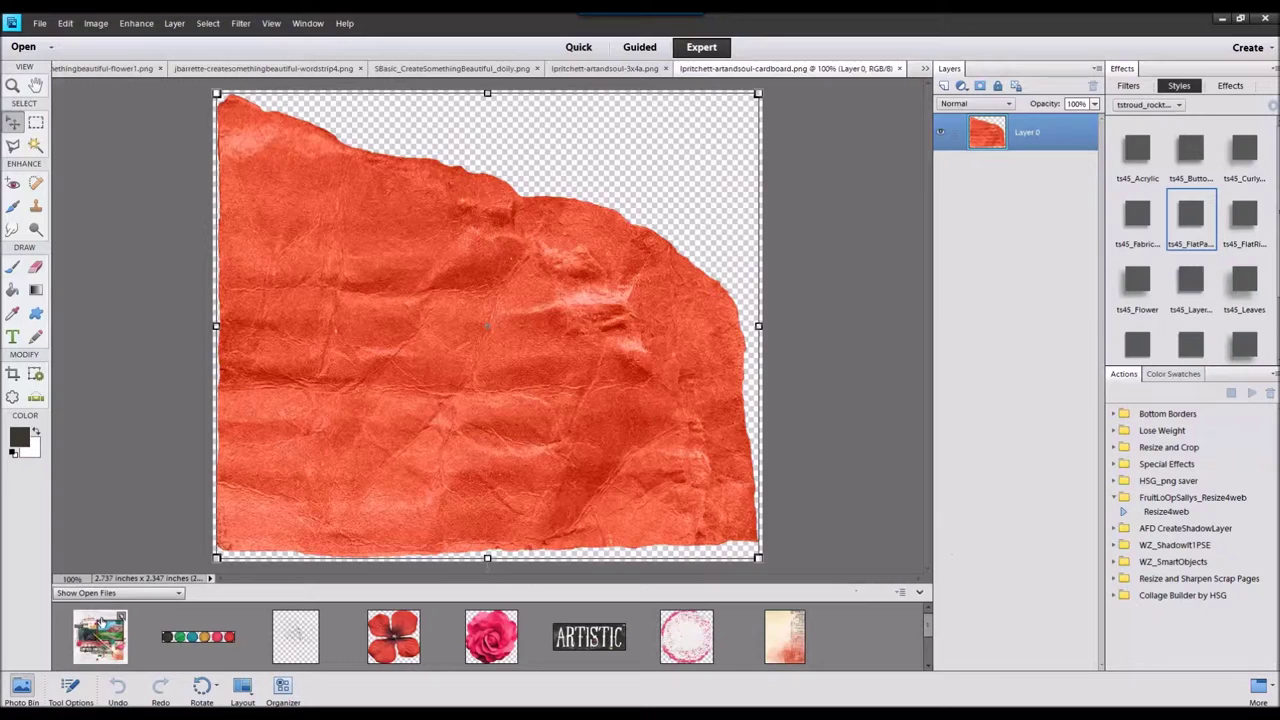
Add lpritchett-artandsoul-cardboard.png with the ts45_FlatPa style and tuck it behind the reference photo so it peeks out below the Artist card
{"action": "left_click", "coordinate": [100, 630]}
{"action": "left_click_drag", "start_coordinate": [106, 664], "coordinate": [414, 302]}
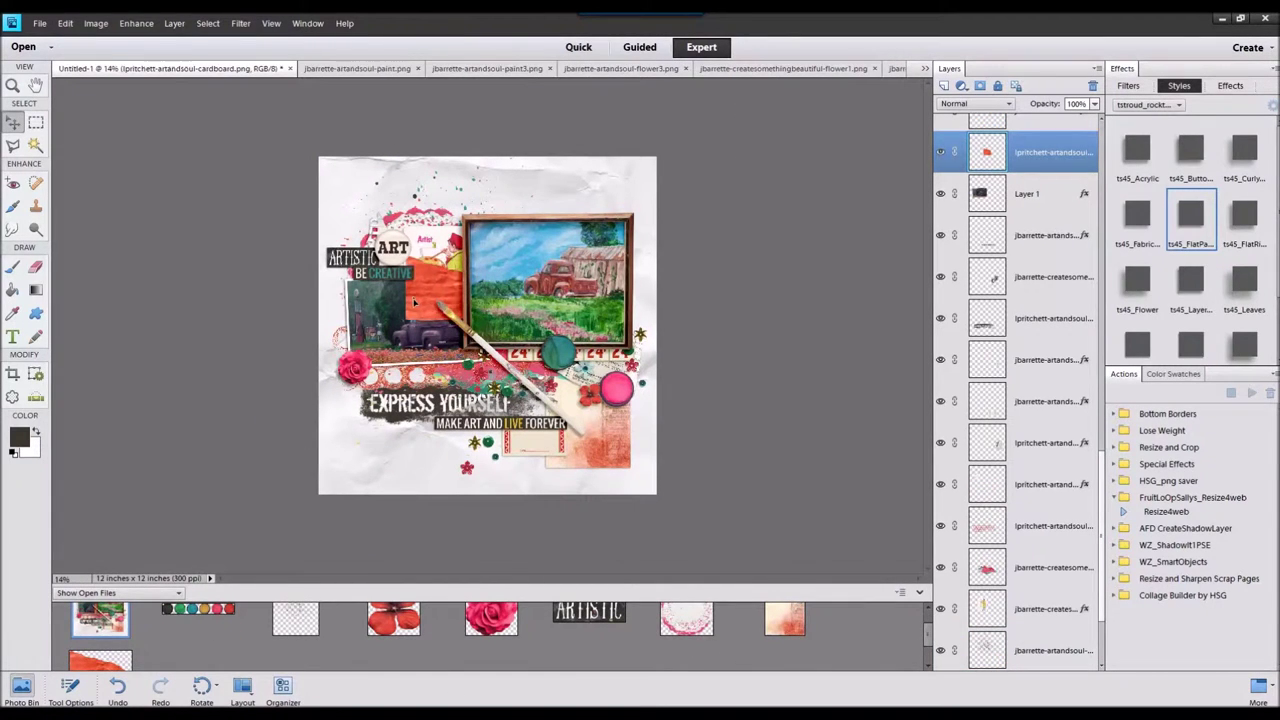
{"action": "key", "text": "ctrl+bracketleft"}
{"action": "left_click_drag", "start_coordinate": [436, 272], "coordinate": [432, 271]}
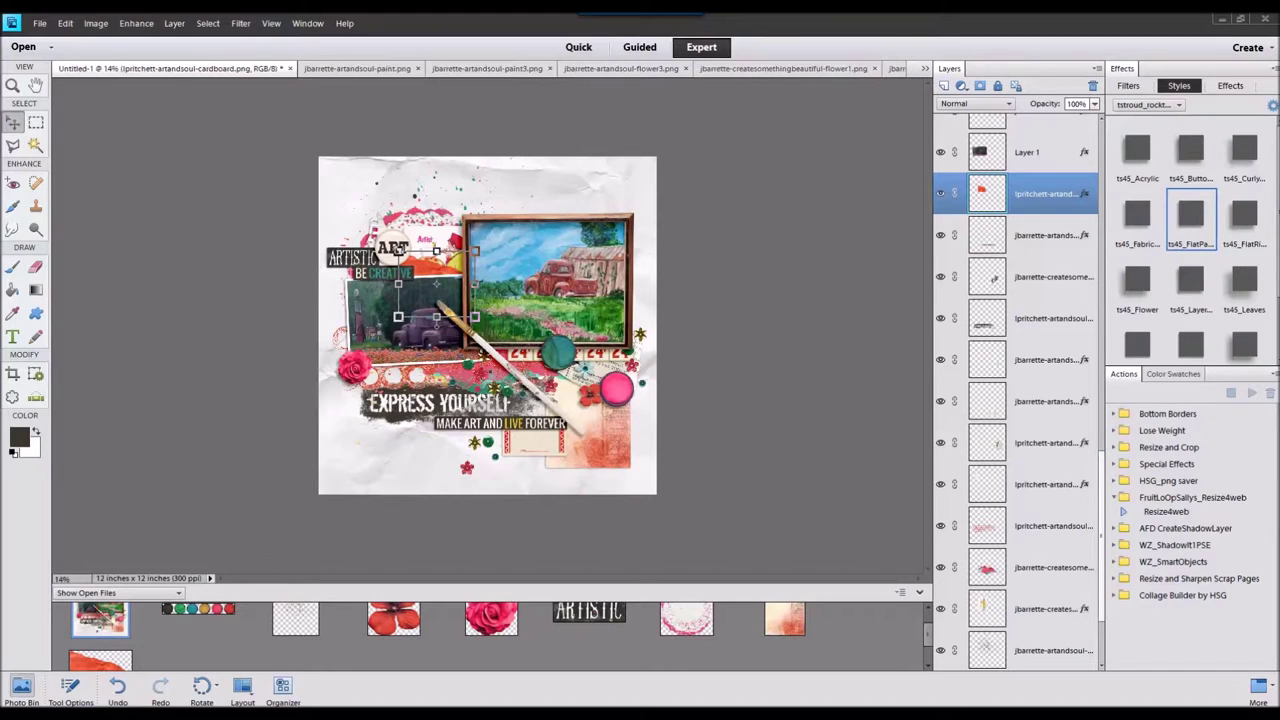
Close all the open embellishment files, keeping only the scrapbook page open
{"action": "left_click", "coordinate": [231, 610]}
{"action": "left_click", "coordinate": [129, 657], "text": "shift"}
{"action": "right_click", "coordinate": [123, 663]}
{"action": "left_click", "coordinate": [187, 470]}
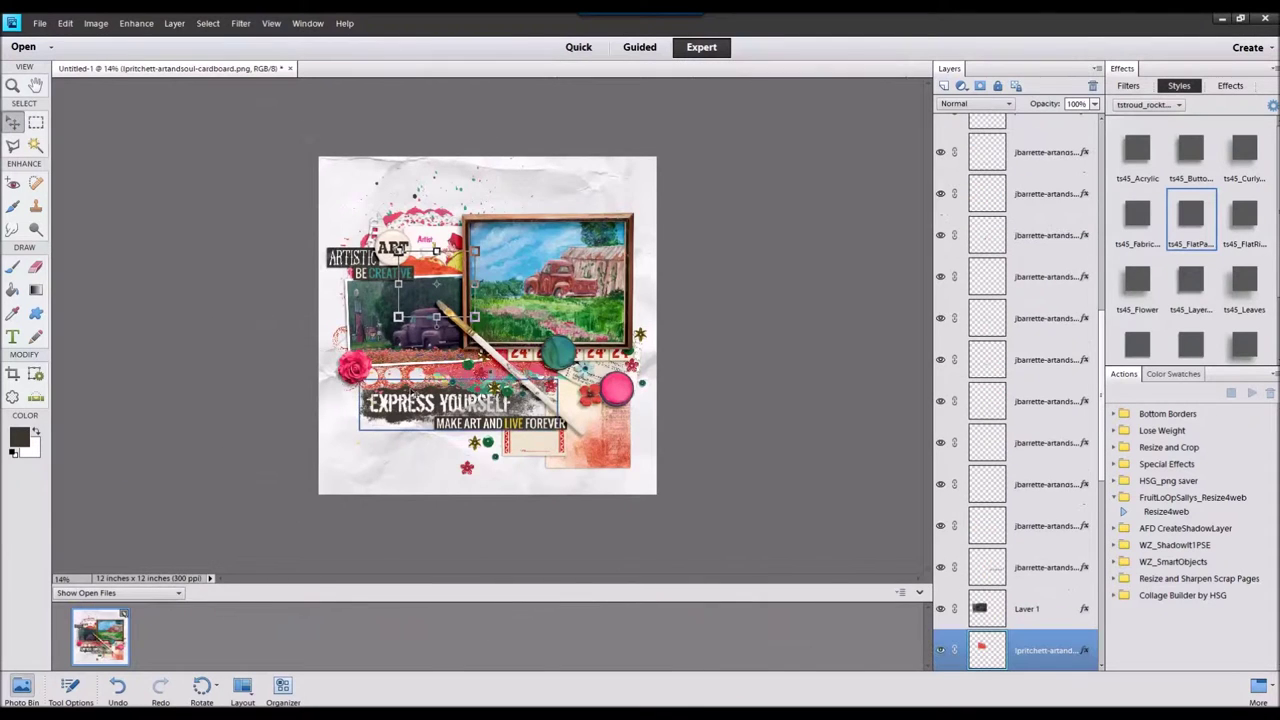
Add jbarrette-artandsoul-pp8.jpg to the page as the bottom layer beneath the crumpled paper
{"action": "scroll", "coordinate": [488, 325], "scroll_direction": "up", "scroll_amount": 5}
{"action": "scroll", "coordinate": [488, 325], "scroll_direction": "down", "scroll_amount": 1}
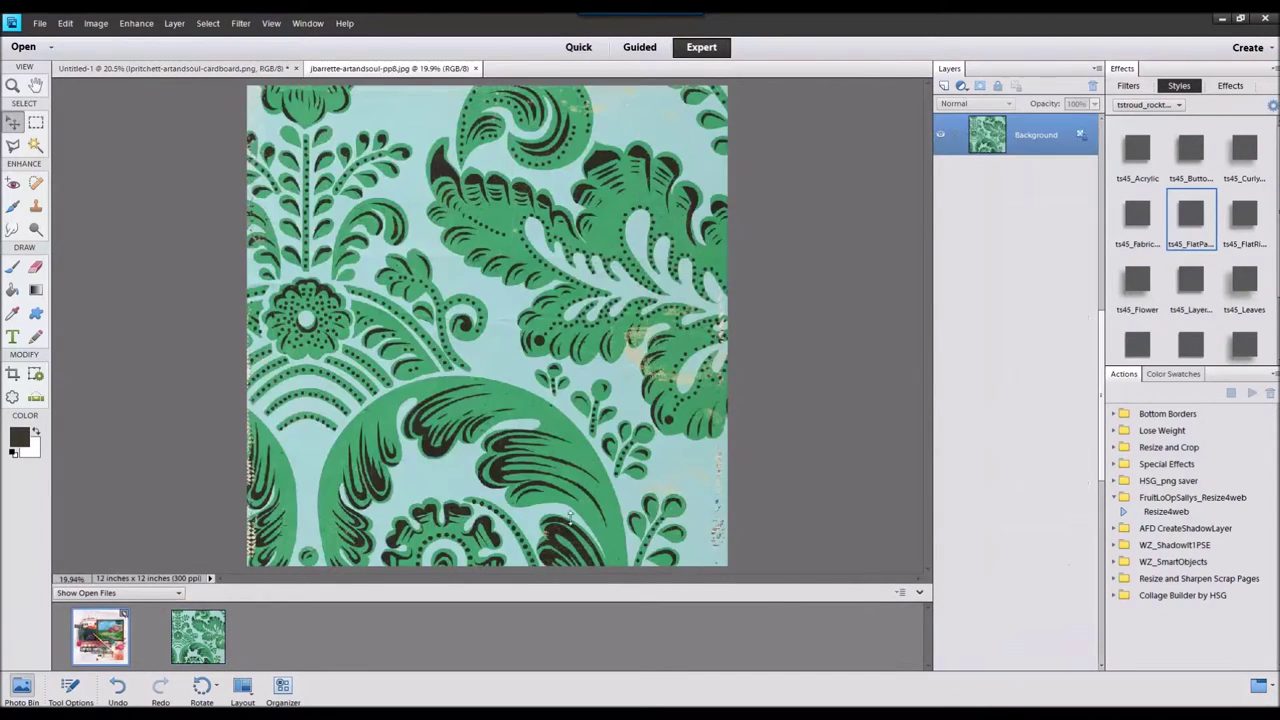
{"action": "double_click", "coordinate": [100, 637]}
{"action": "scroll", "coordinate": [1038, 520], "scroll_direction": "down", "scroll_amount": 5}
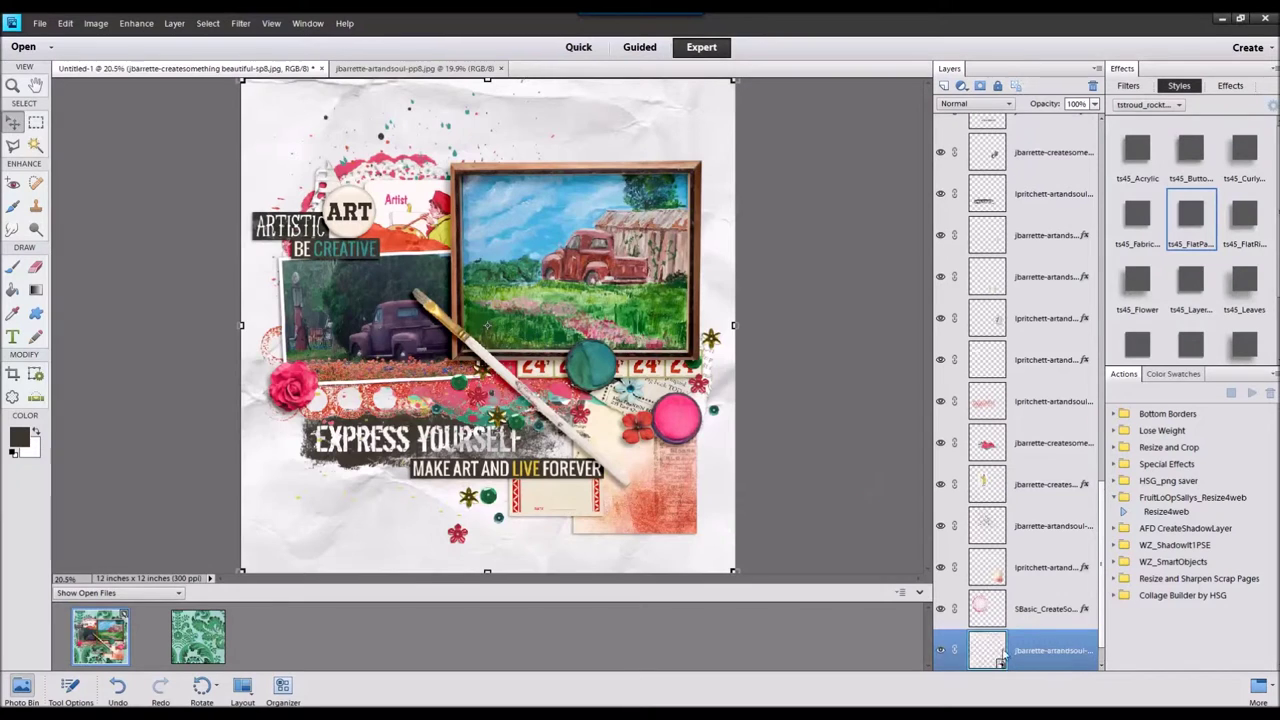
{"action": "left_click_drag", "start_coordinate": [1025, 612], "coordinate": [1035, 677]}
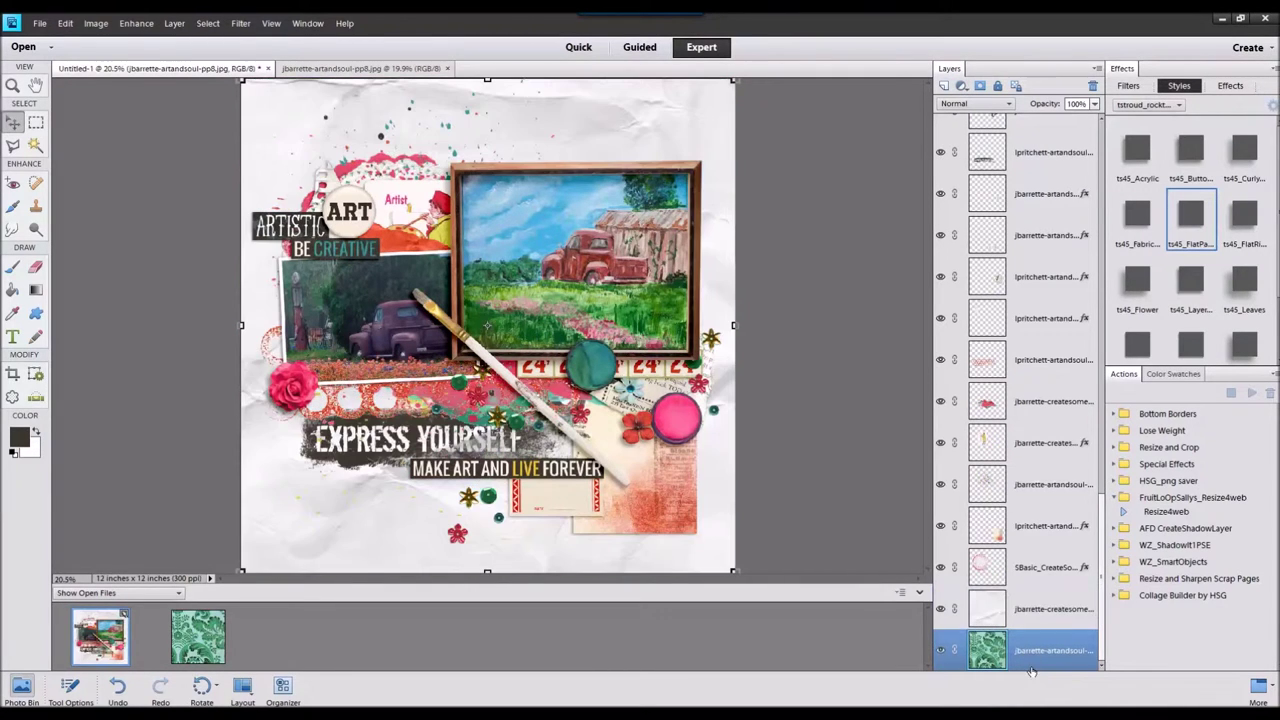
Scale the crumpled paper layer to 95% with constrained proportions and apply the ts45_Layer style to it
{"action": "left_click", "coordinate": [1040, 618]}
{"action": "left_click", "coordinate": [82, 690]}
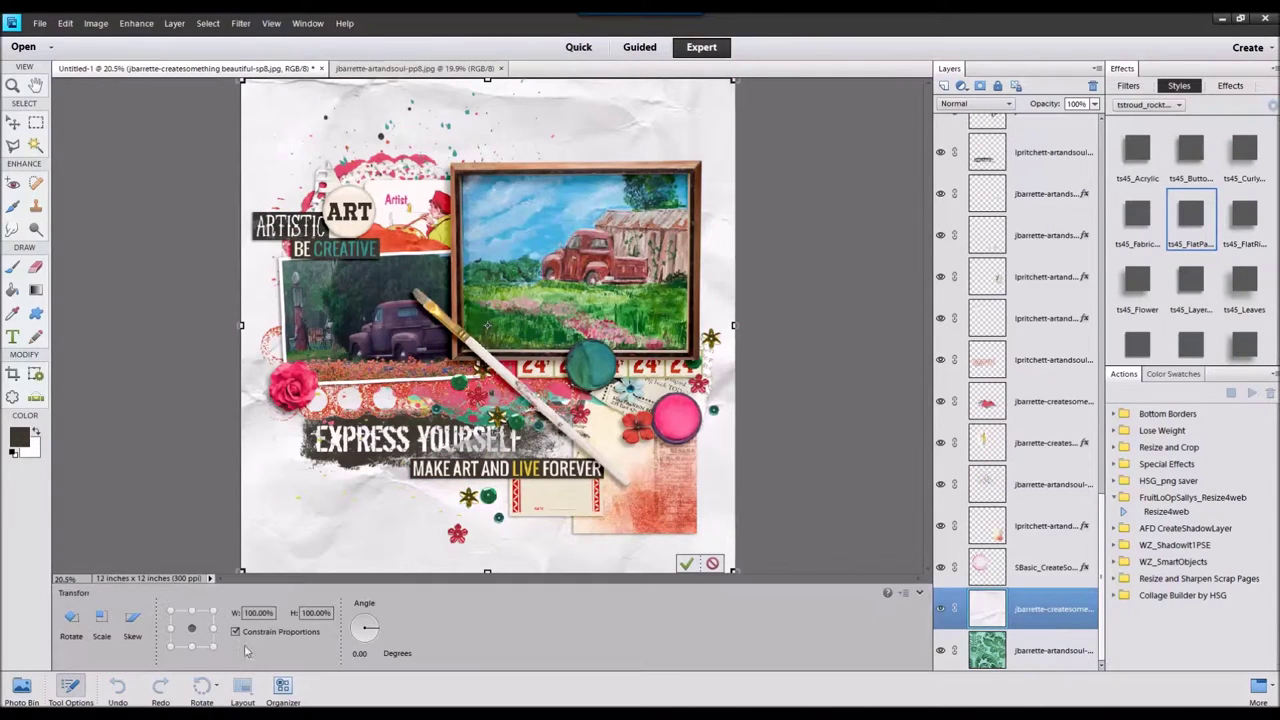
{"action": "left_click", "coordinate": [258, 612]}
{"action": "type", "text": "95"}
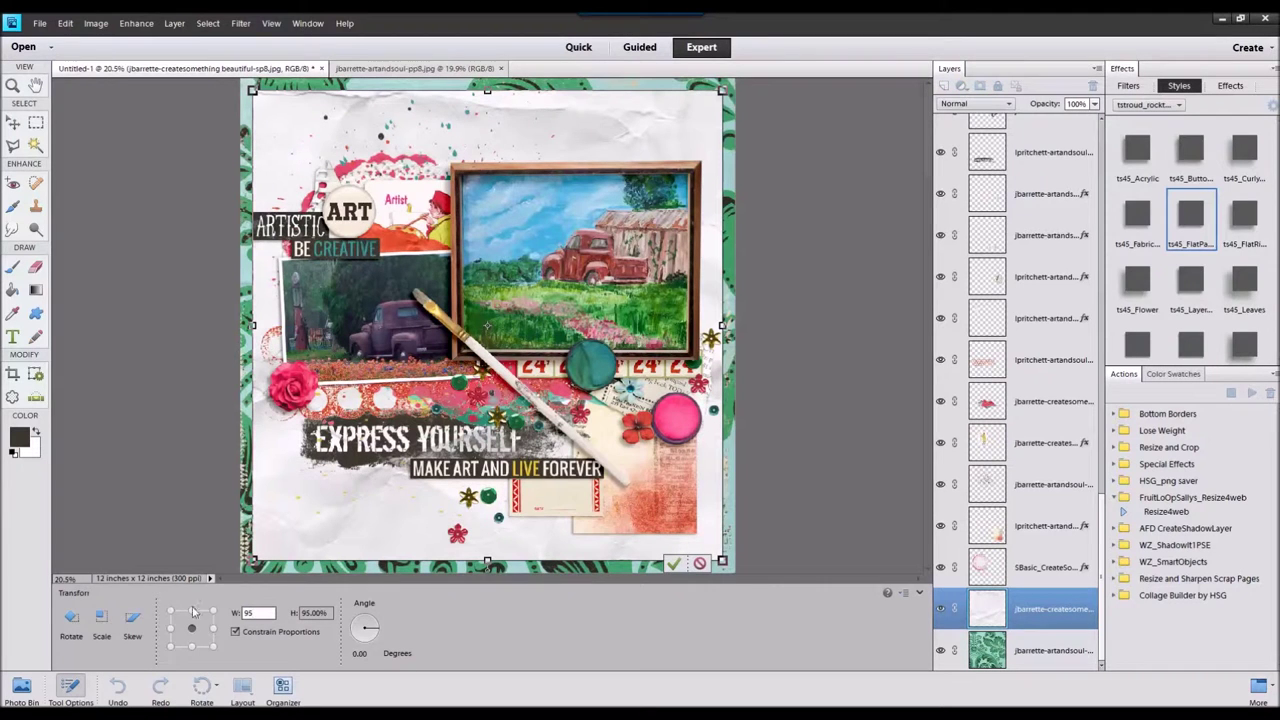
{"action": "left_click", "coordinate": [674, 563]}
{"action": "left_click", "coordinate": [1190, 285]}
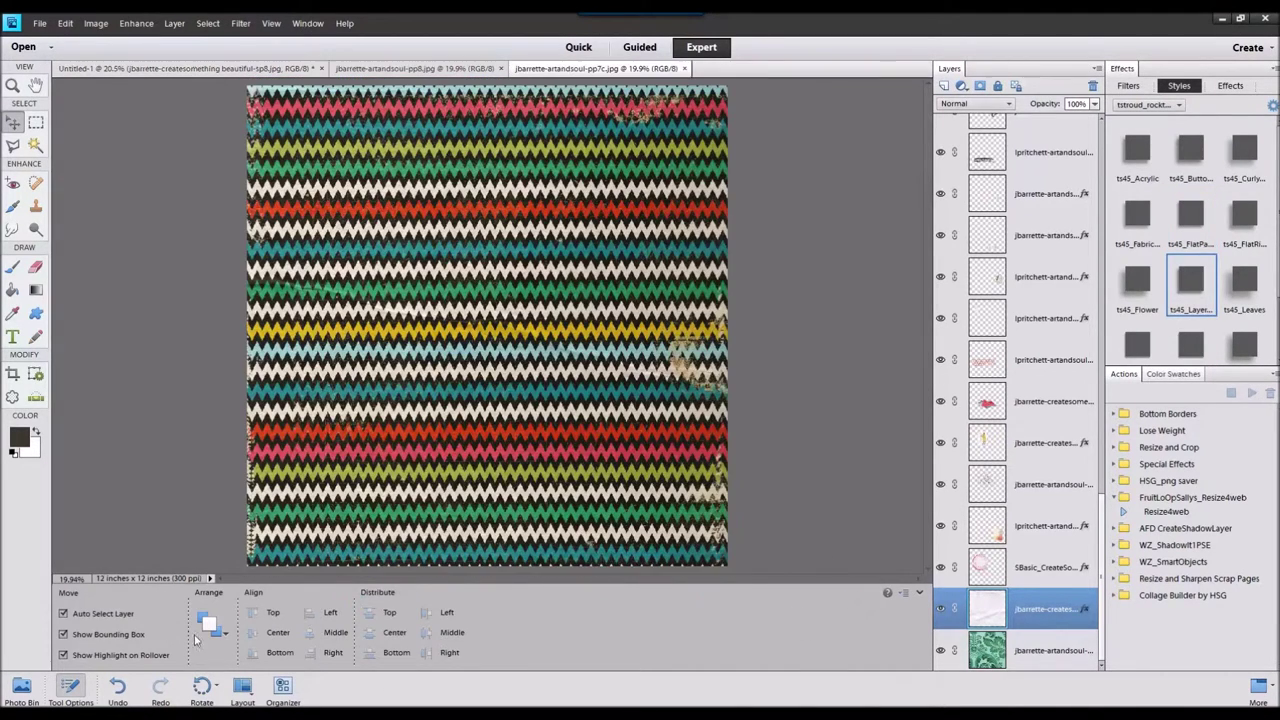
Try jbarrette-artandsoul-pp7c.jpg beneath the crumpled paper and delete both it and the green pp8 paper layer
{"action": "left_click", "coordinate": [22, 688]}
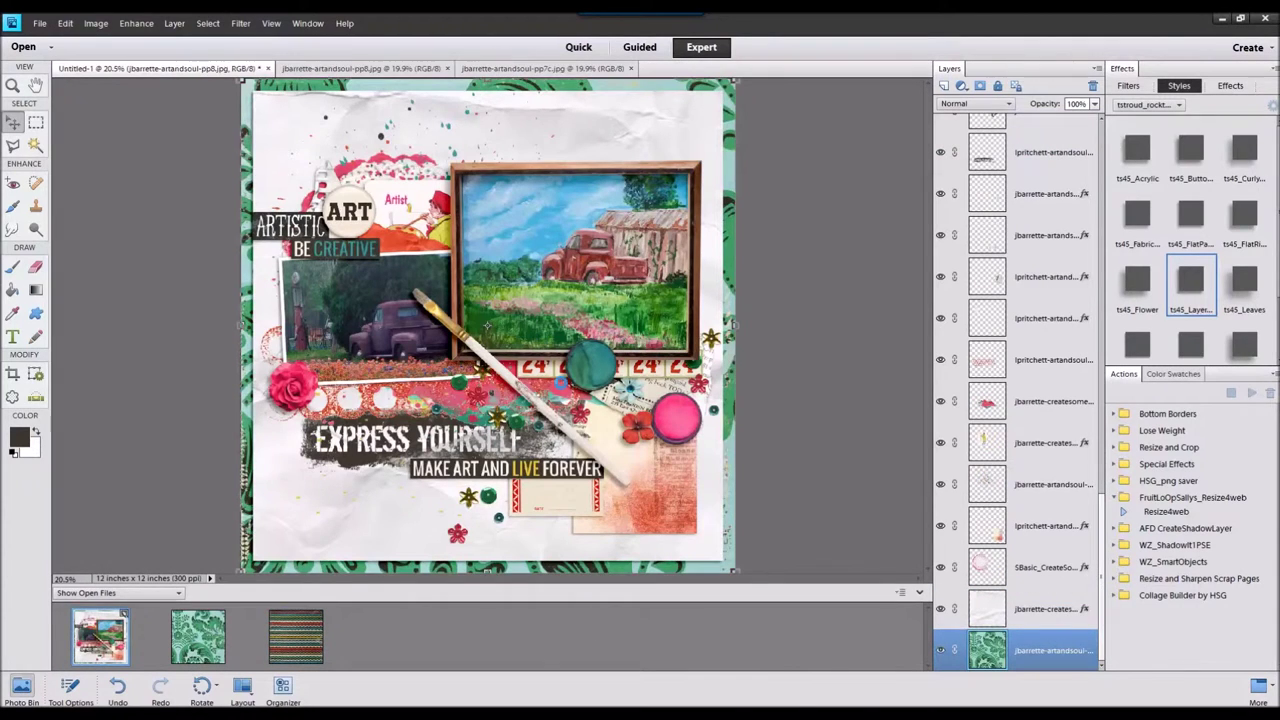
{"action": "scroll", "coordinate": [1012, 655], "scroll_direction": "down", "scroll_amount": 1}
{"action": "left_click", "coordinate": [1029, 642], "text": "shift"}
{"action": "right_click", "coordinate": [1029, 638]}
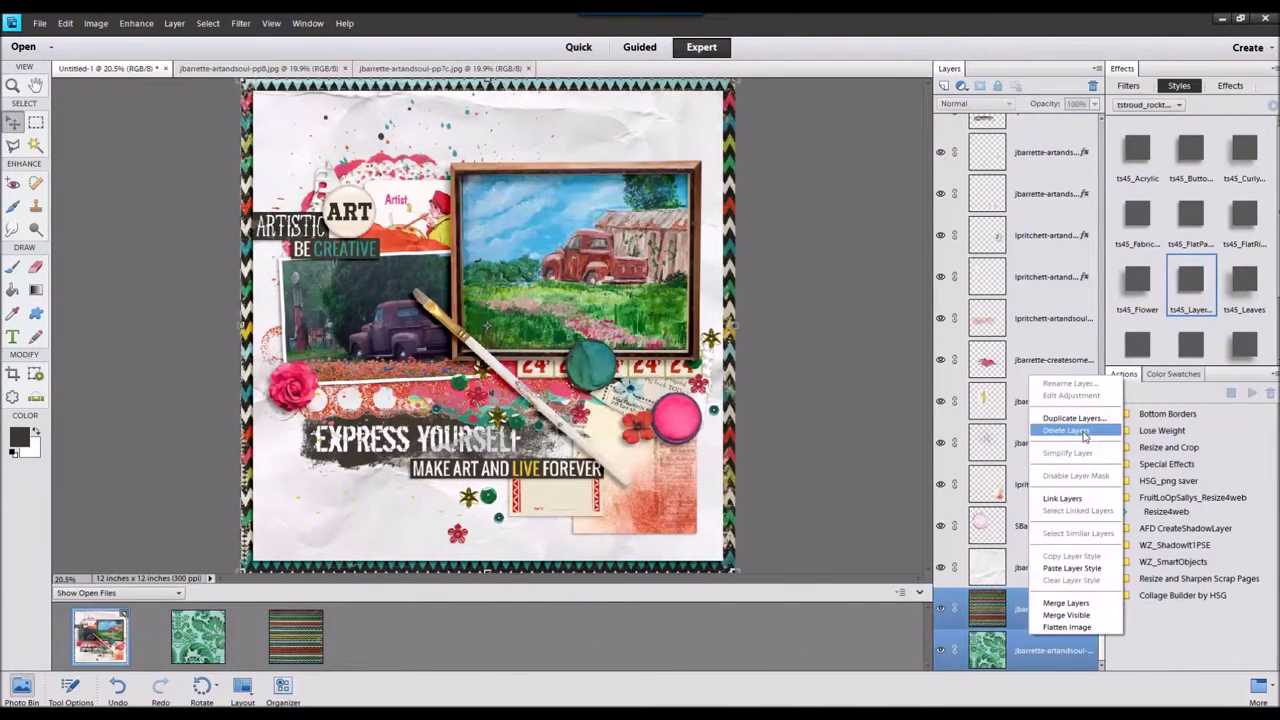
{"action": "left_click", "coordinate": [1080, 432]}
Add the red number paper jbarrette-artandsoul-pp2.jpg beneath the crumpled paper as the background
{"action": "left_click_drag", "start_coordinate": [745, 612], "coordinate": [732, 626]}
{"action": "double_click", "coordinate": [110, 646]}
{"action": "left_click_drag", "start_coordinate": [393, 636], "coordinate": [477, 328]}
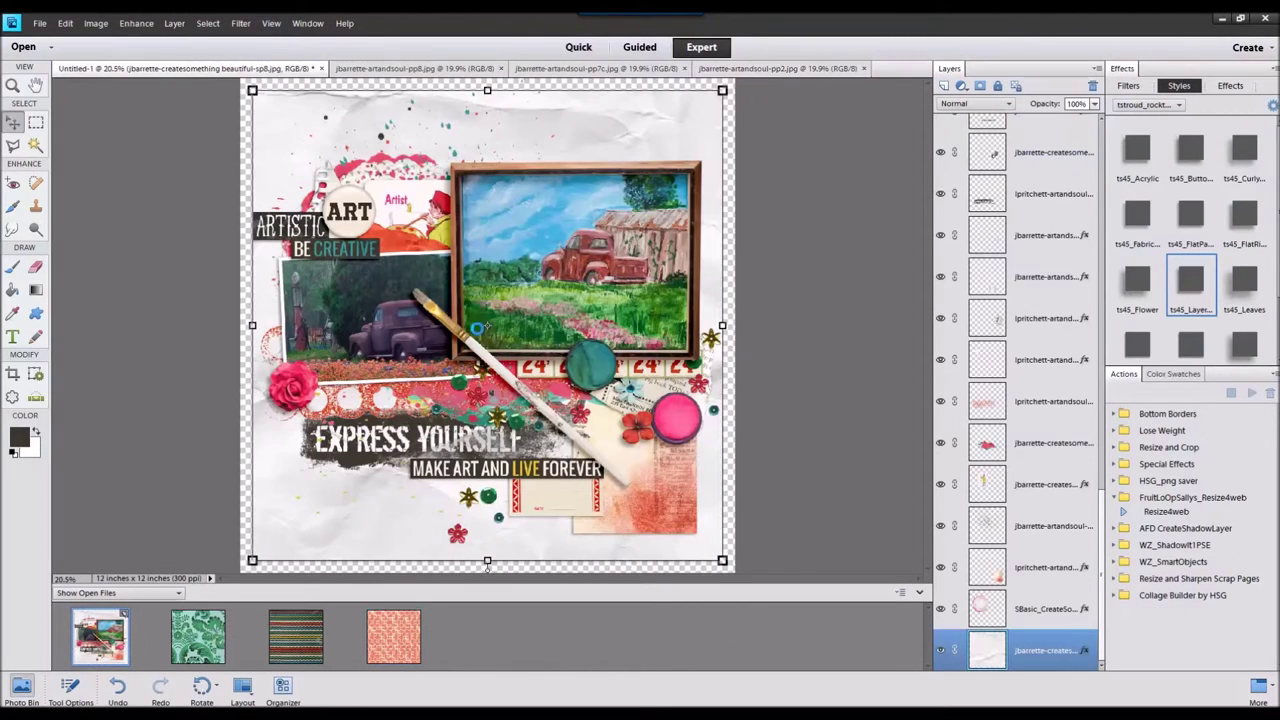
{"action": "scroll", "coordinate": [1043, 596], "scroll_direction": "down", "scroll_amount": 1}
{"action": "mouse_move", "coordinate": [1043, 608]}
{"action": "left_mouse_down"}
{"action": "mouse_move", "coordinate": [1042, 673]}
{"action": "mouse_move", "coordinate": [1045, 593]}
{"action": "left_mouse_up"}
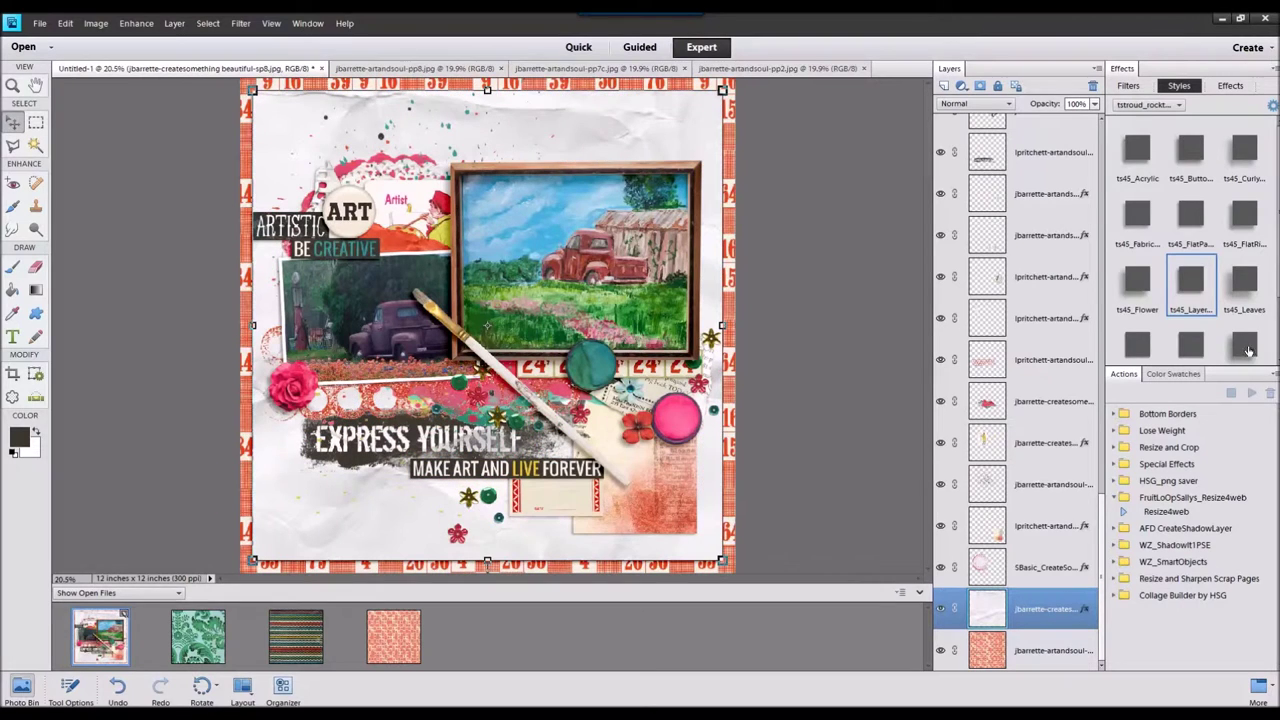
Add jbarrette-artandsoul-pp5.jpg between the crumpled paper and the red number paper
{"action": "left_click_drag", "start_coordinate": [1279, 620], "coordinate": [592, 634]}
{"action": "double_click", "coordinate": [112, 622]}
{"action": "left_click_drag", "start_coordinate": [498, 644], "coordinate": [510, 341]}
{"action": "left_click_drag", "start_coordinate": [1022, 562], "coordinate": [1035, 638]}
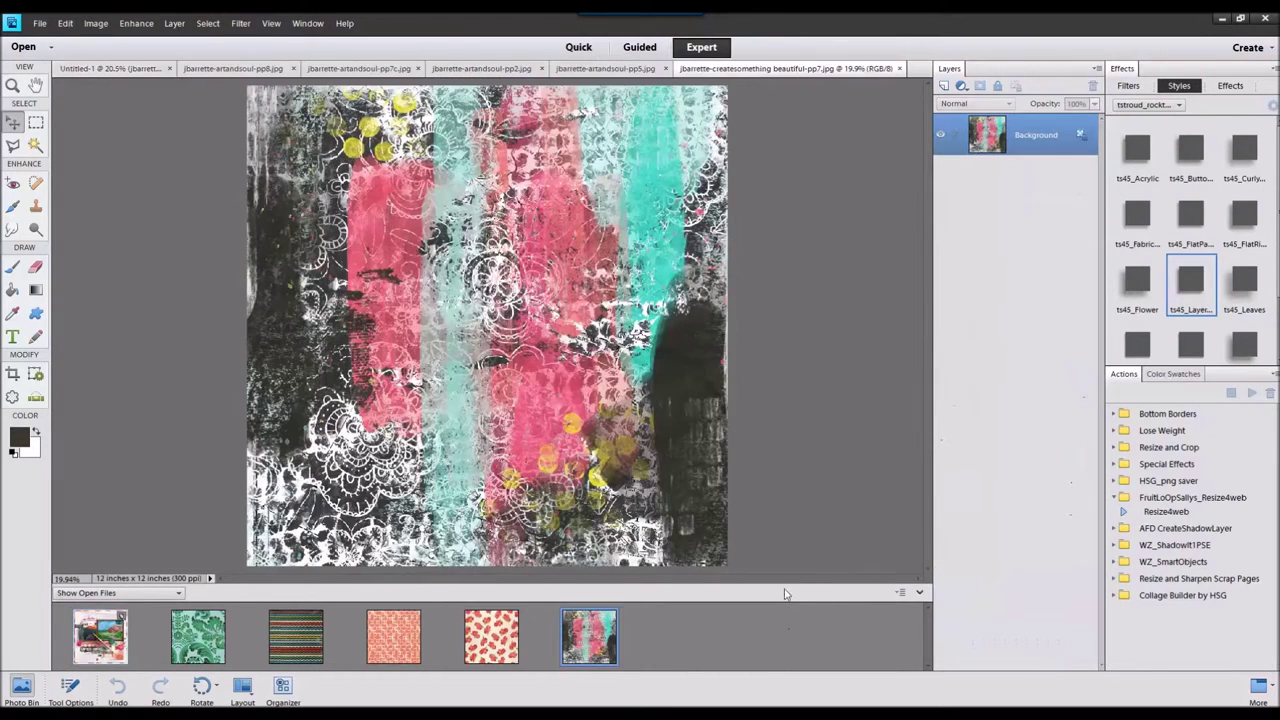
Add the painted paper jbarrette-createsomething beautiful-pp7.jpg directly beneath the crumpled paper layer
{"action": "double_click", "coordinate": [108, 644]}
{"action": "left_click_drag", "start_coordinate": [597, 640], "coordinate": [549, 333]}
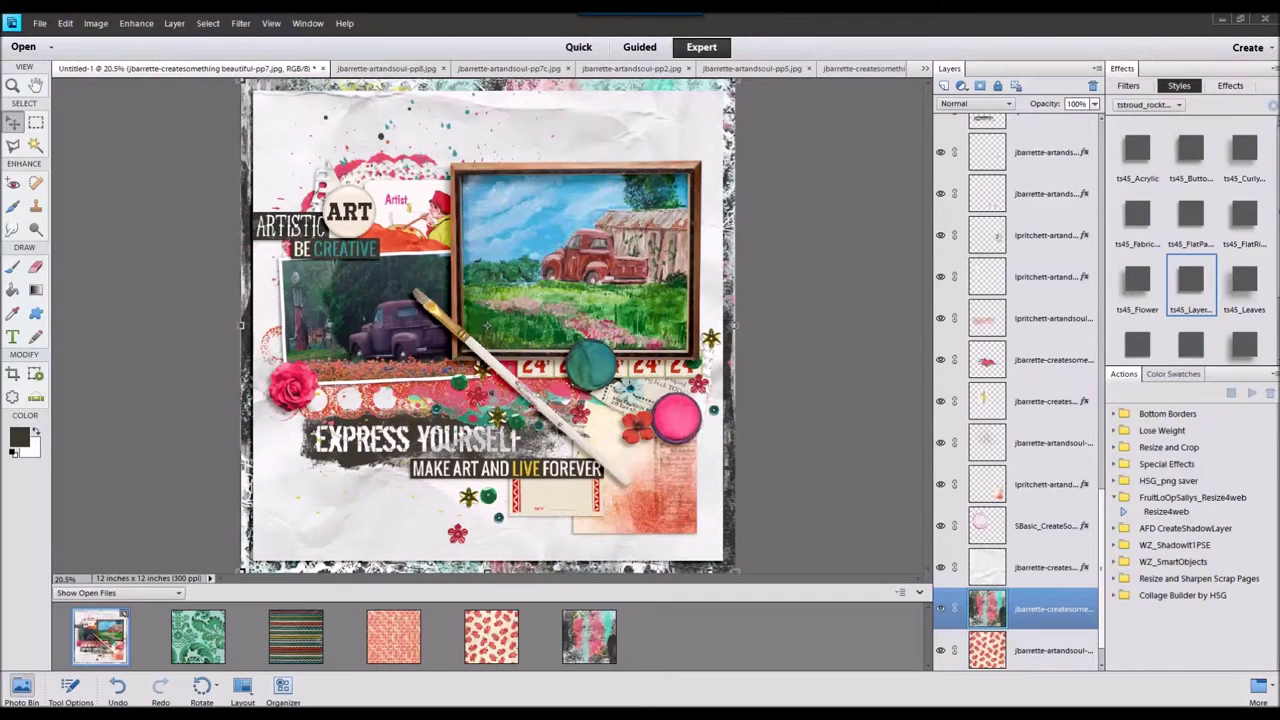
Add the dark paper jbarrette-createsomething beautiful-pp2.jpg above the painted pp7 paper, beneath the crumpled paper
{"action": "left_click_drag", "start_coordinate": [1277, 293], "coordinate": [843, 608]}
{"action": "double_click", "coordinate": [97, 652]}
{"action": "left_click_drag", "start_coordinate": [688, 618], "coordinate": [563, 346]}
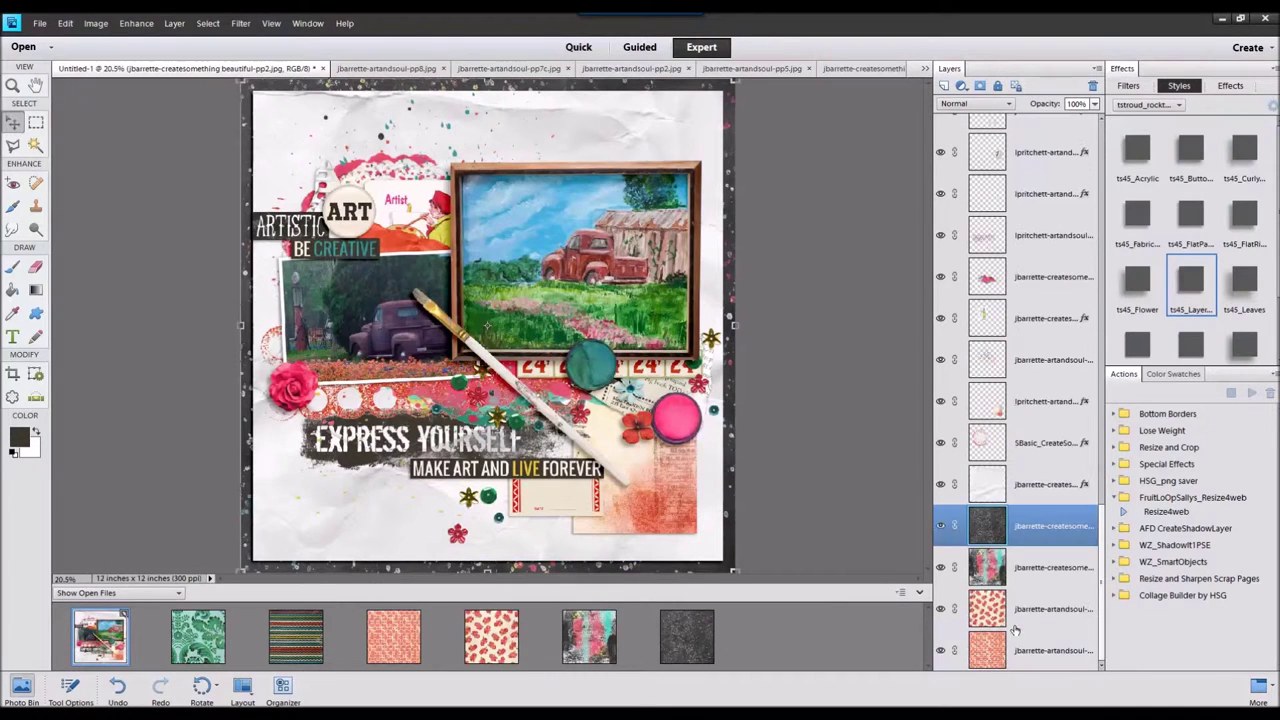
Delete the artandsoul pp2 and pp5 layers and the dark createsomething beautiful pp2 layer, keeping the painted pp7 paper as the background
{"action": "right_click", "coordinate": [1029, 663]}
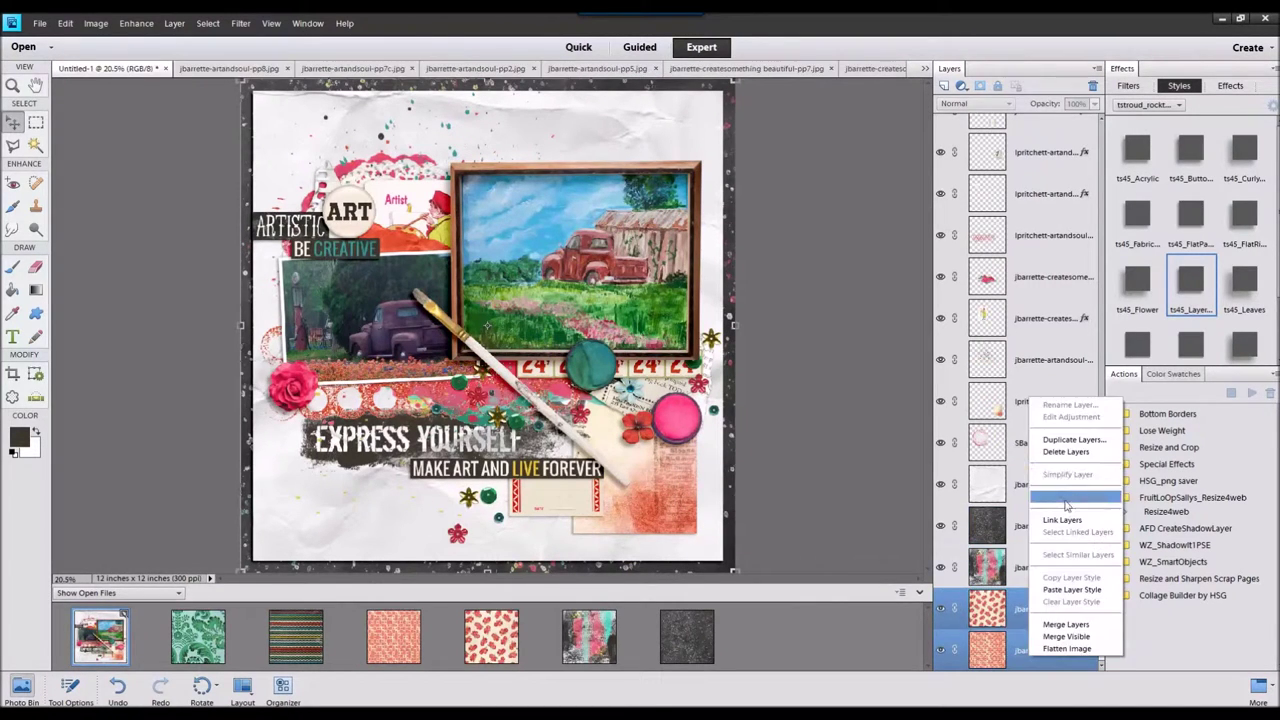
{"action": "left_click", "coordinate": [1075, 502]}
{"action": "left_click", "coordinate": [940, 610]}
{"action": "left_click", "coordinate": [940, 610]}
{"action": "right_click", "coordinate": [1024, 612]}
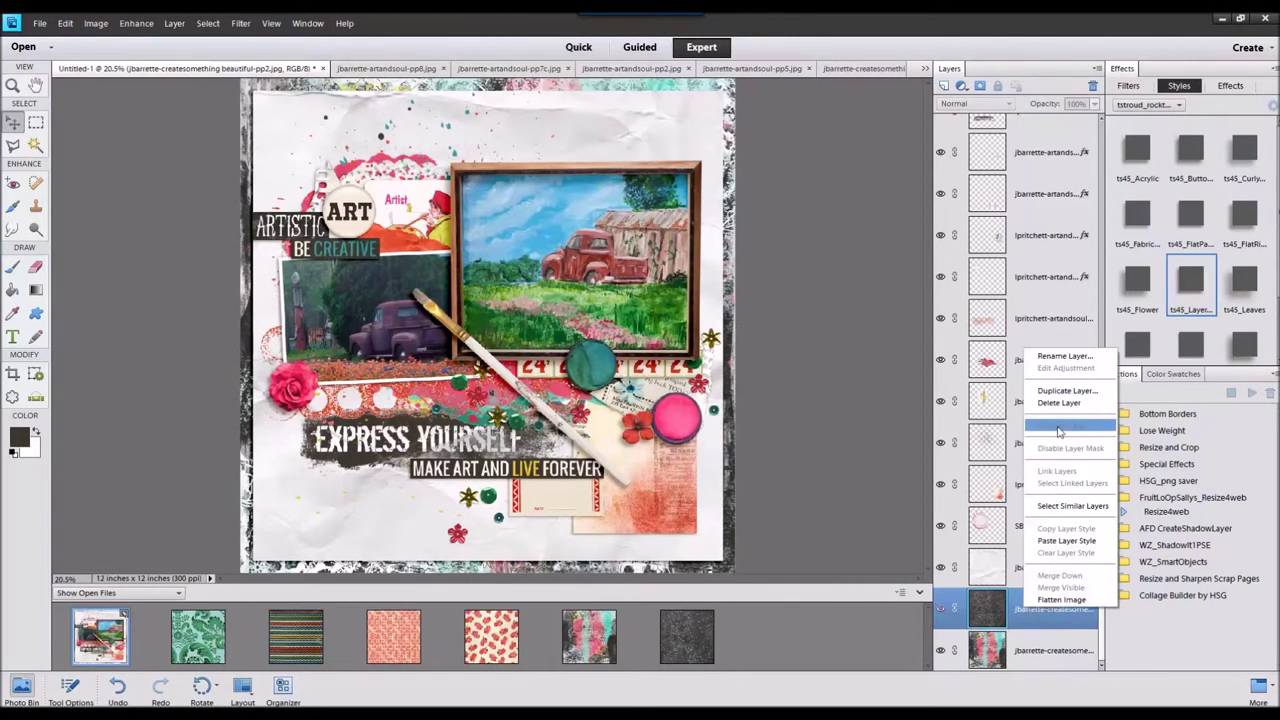
{"action": "left_click", "coordinate": [1055, 405]}
Close all the open background paper files, keeping only the scrapbook page open
{"action": "double_click", "coordinate": [207, 629]}
{"action": "right_click", "coordinate": [693, 627]}
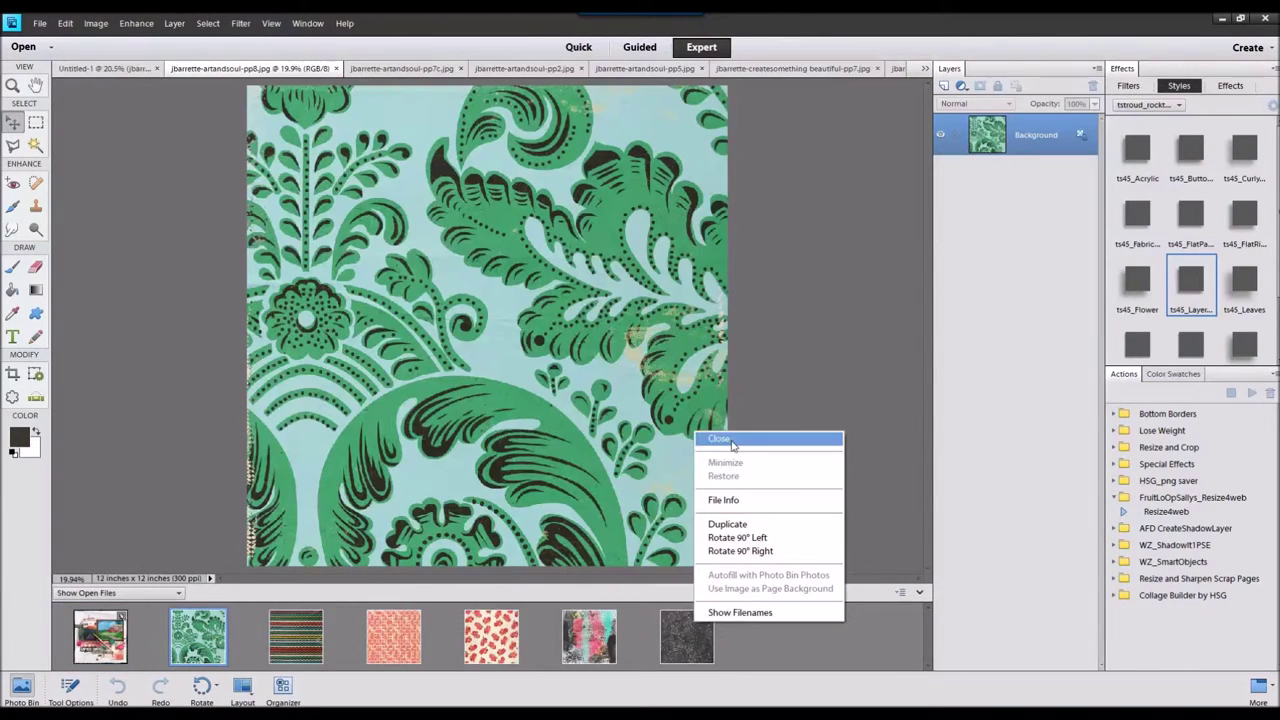
{"action": "left_click", "coordinate": [708, 440]}
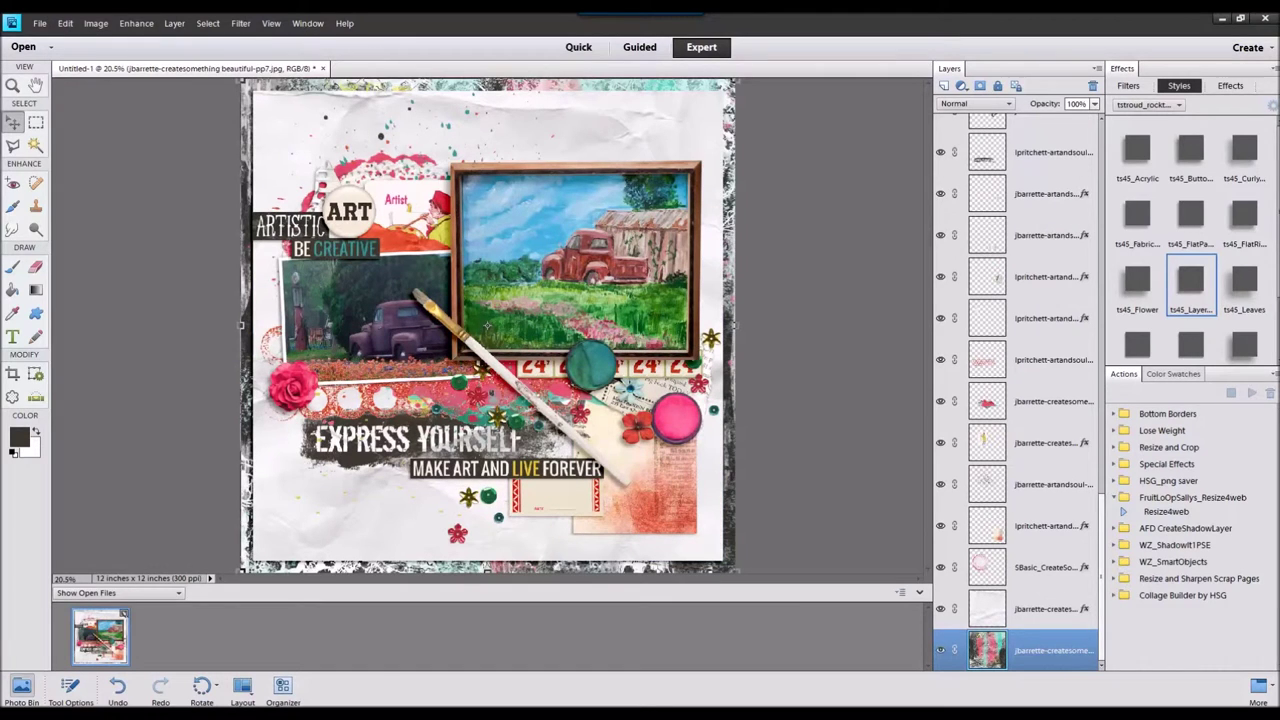